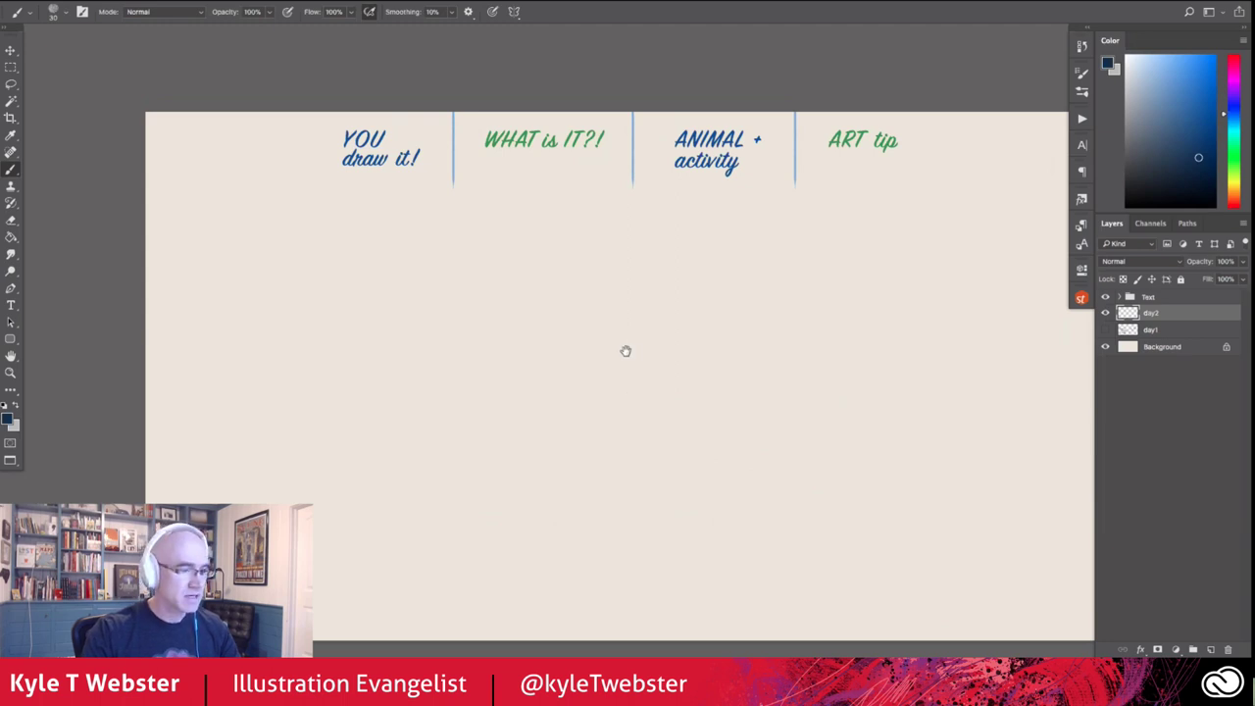
Zoom in and close the bottom point of the navy inverted triangle beside the left circle
scroll(625, 351, up, 3)
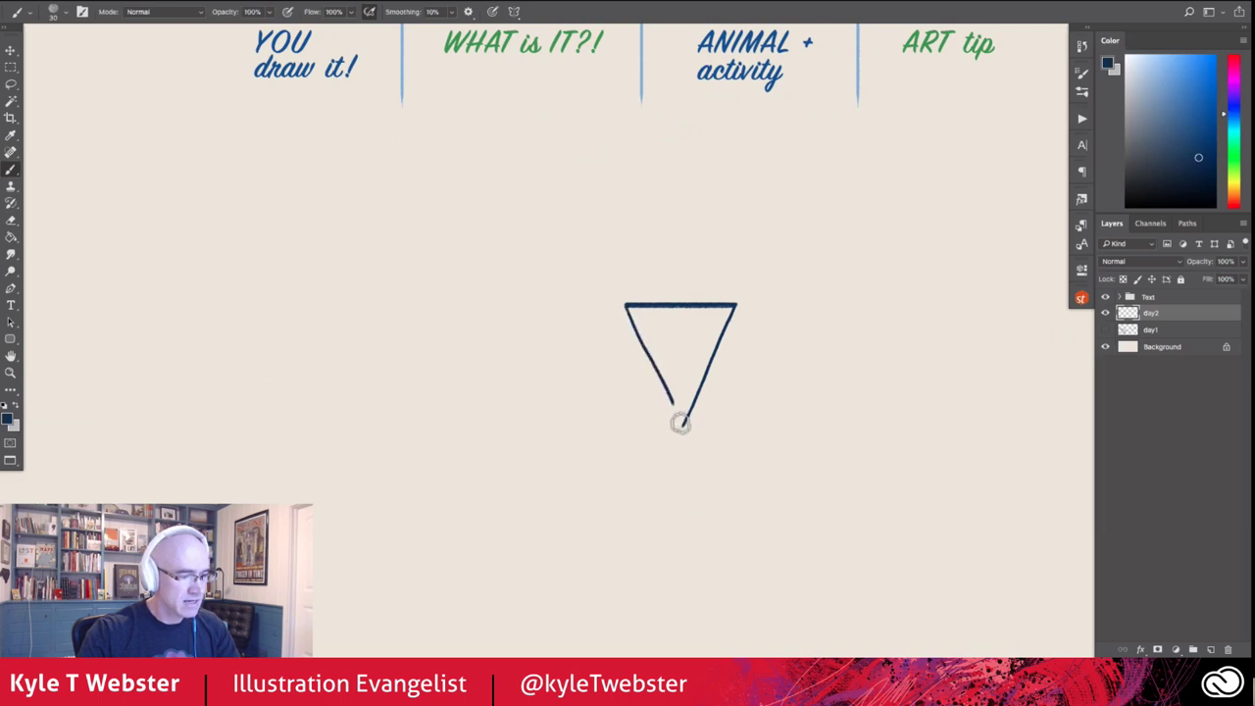
drag(681, 423, 672, 402)
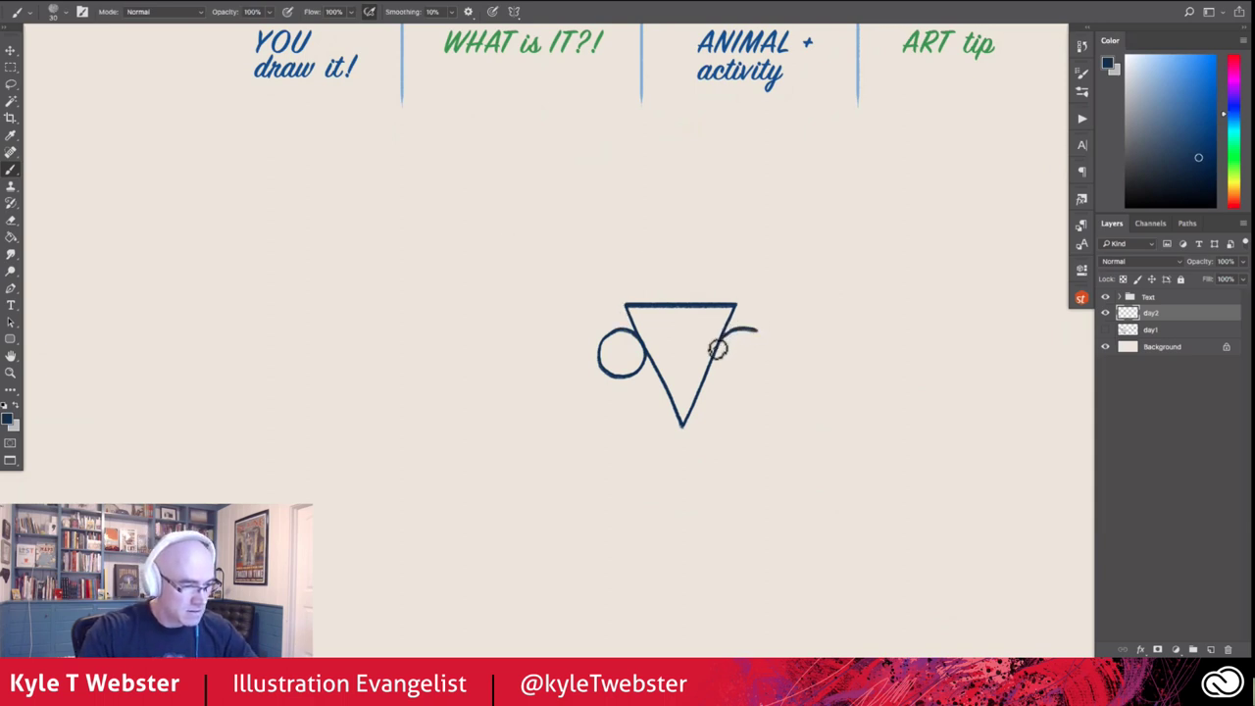
Close the owl's right eye into a full circle and draw a small beak inside the triangle
drag(765, 353, 749, 324)
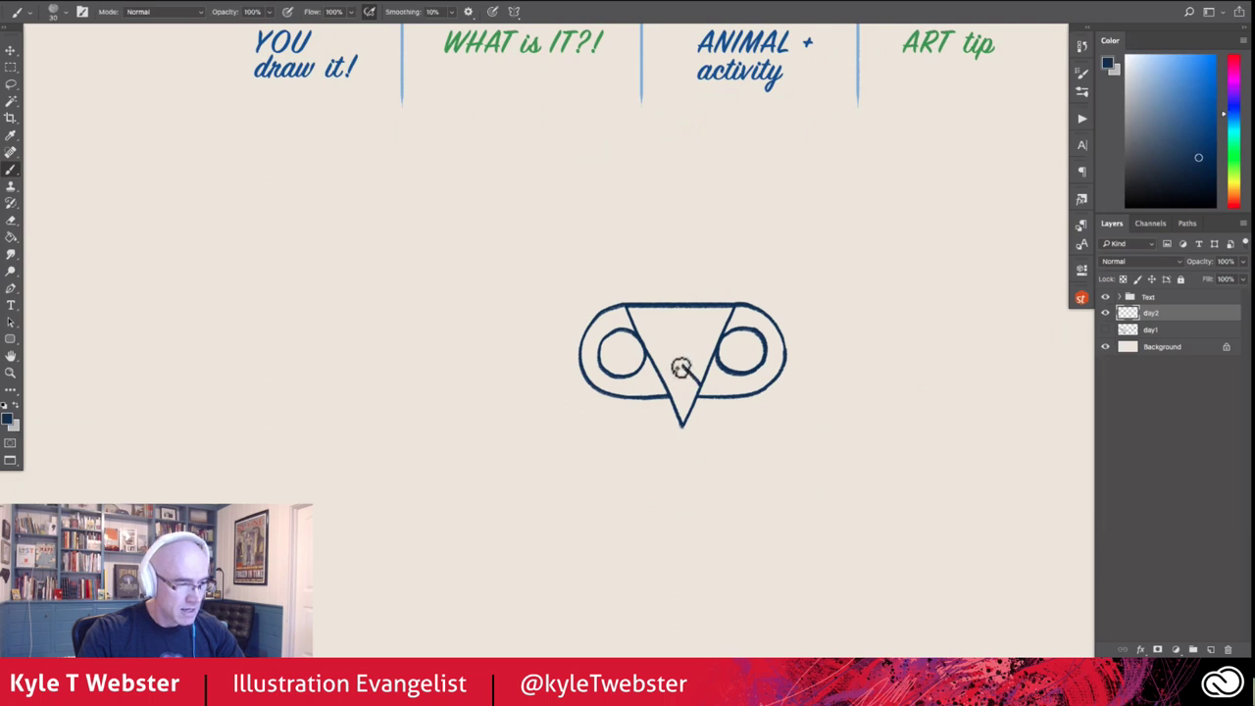
drag(665, 384, 674, 371)
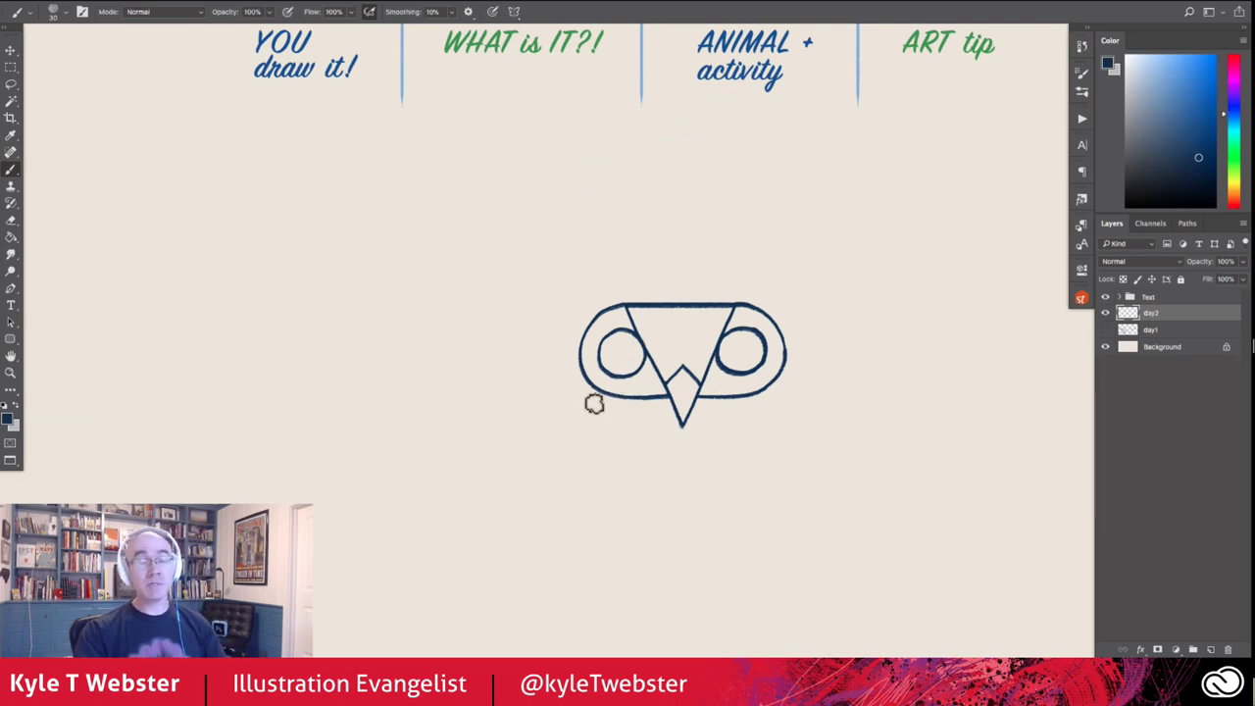
Draw the owl's left body side and inner edge, extending a long line to the right
mouse_move(573, 382)
mouse_down()
mouse_move(552, 330)
mouse_move(552, 381)
mouse_up()
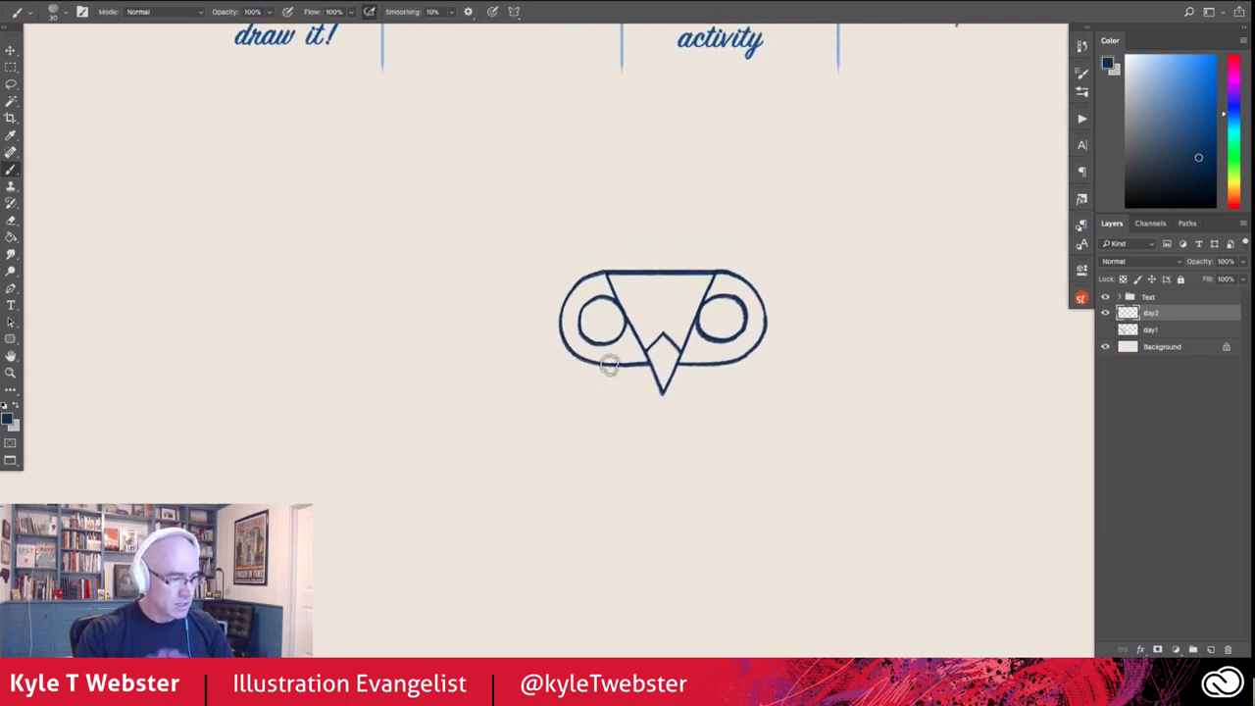
mouse_move(609, 365)
mouse_down()
mouse_move(600, 431)
mouse_move(614, 471)
mouse_move(637, 506)
mouse_move(695, 540)
mouse_move(692, 527)
mouse_up()
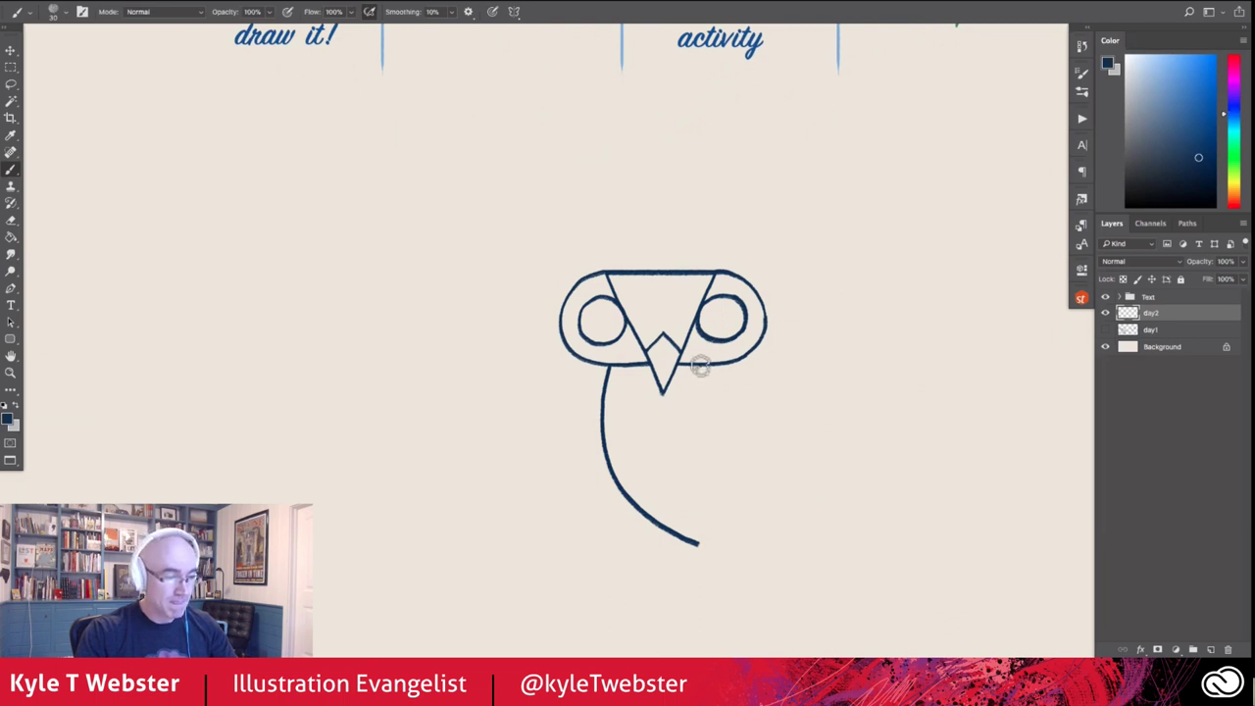
drag(700, 365, 675, 465)
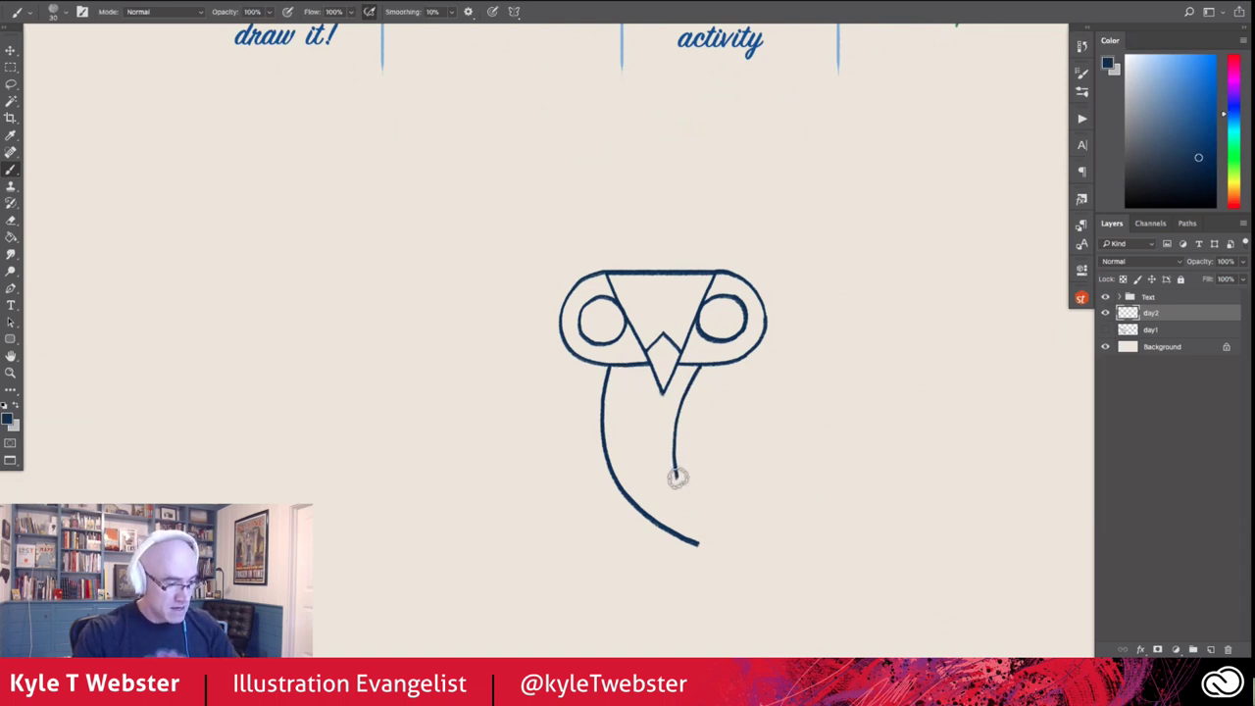
drag(677, 478, 894, 522)
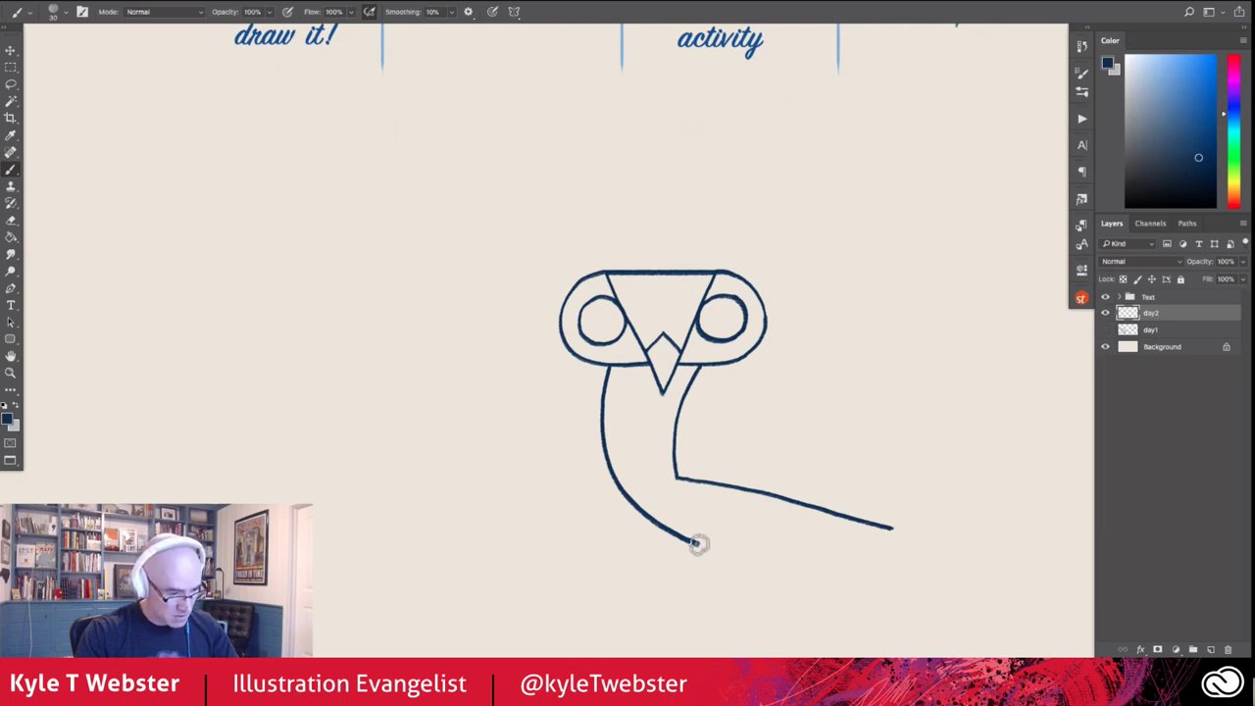
Draw zigzag feet at the owl's base, connecting them up to the long line
drag(697, 543, 723, 523)
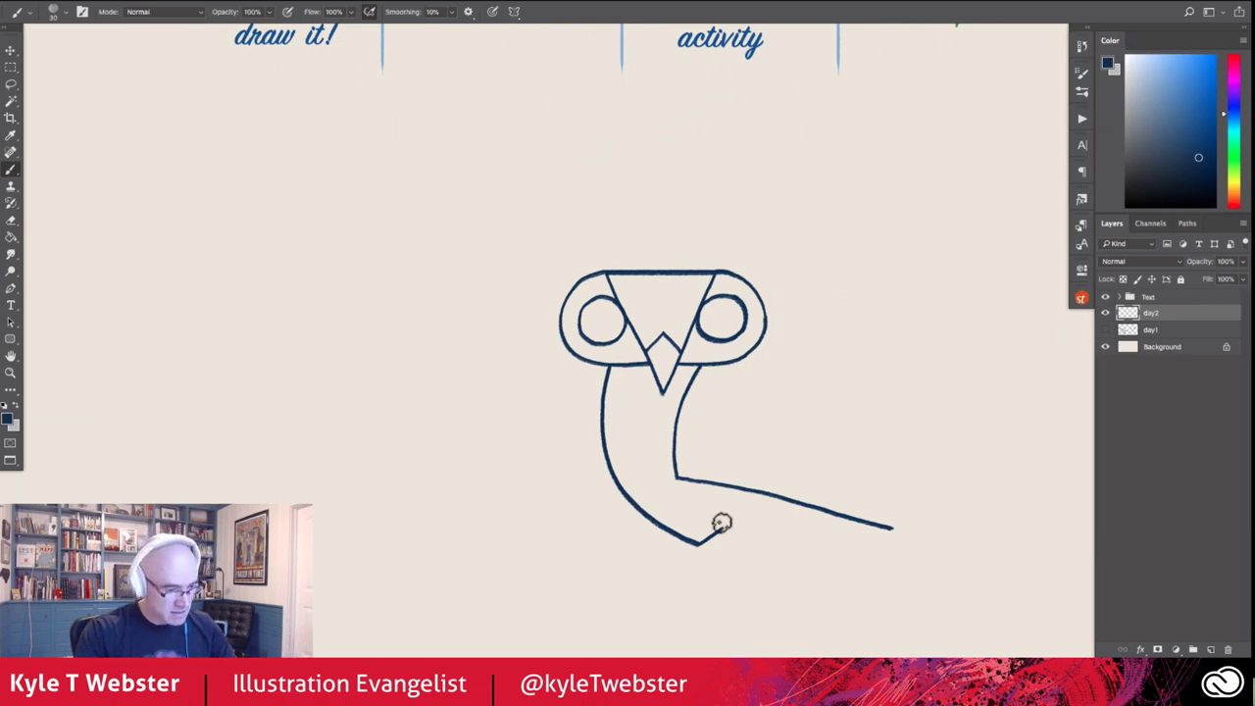
drag(712, 521, 744, 542)
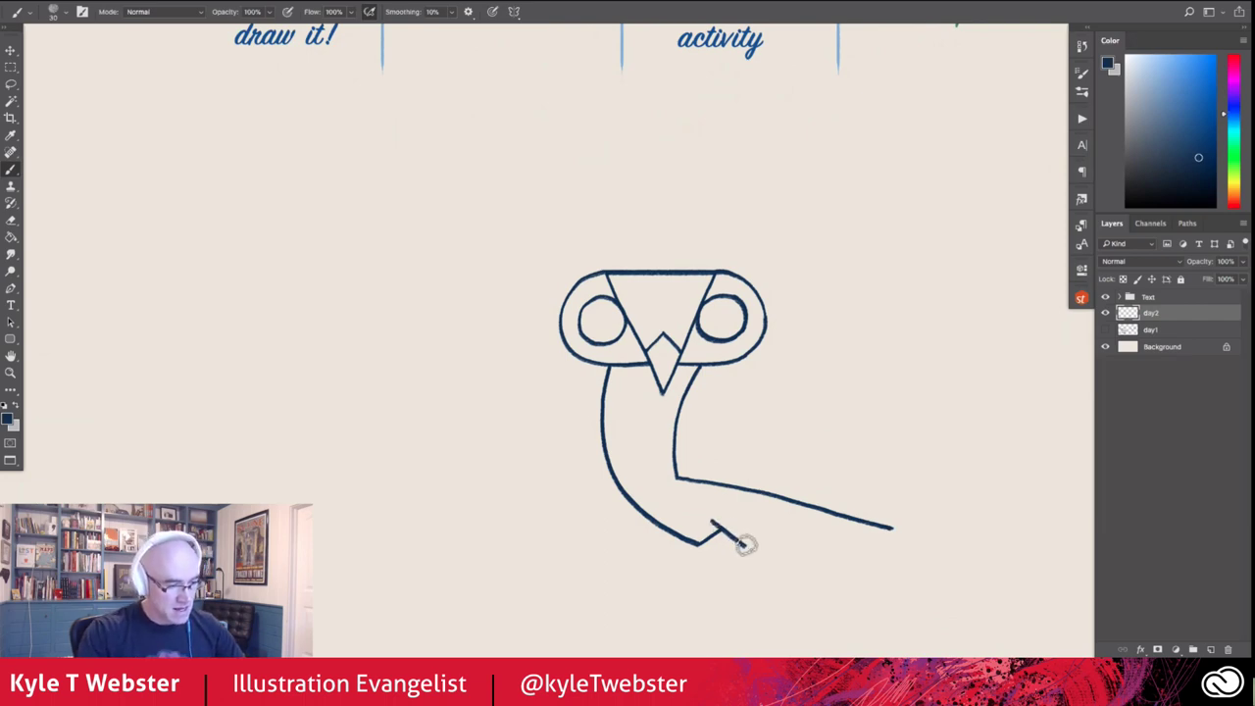
drag(745, 545, 794, 497)
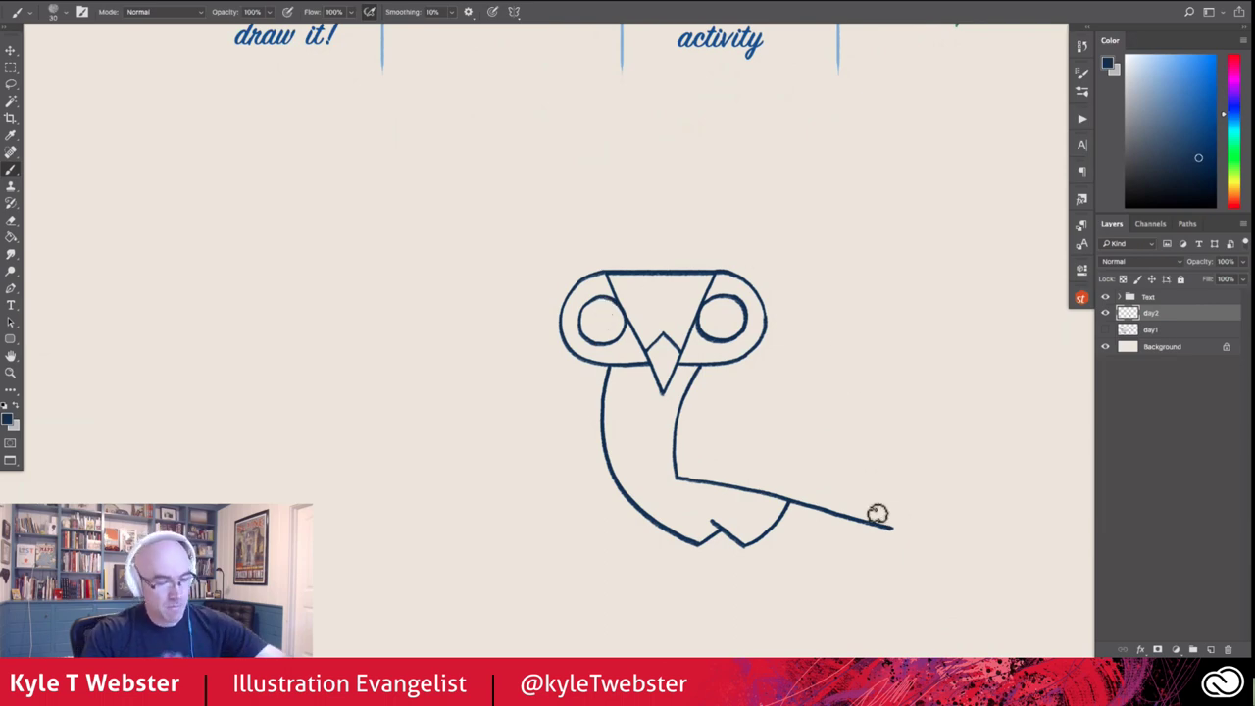
Hook the long line back into a pointed wing with layered upper feather strokes
mouse_move(892, 527)
mouse_down()
mouse_move(852, 487)
mouse_move(805, 474)
mouse_up()
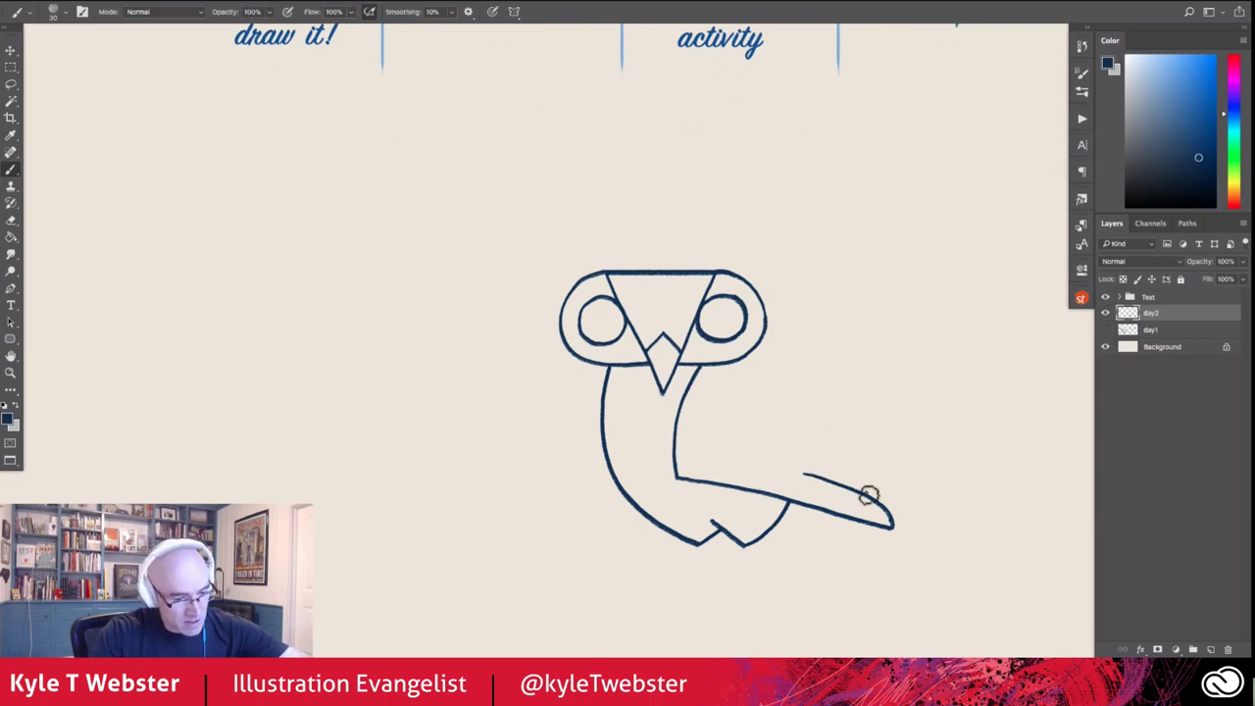
mouse_move(870, 494)
mouse_down()
mouse_move(843, 454)
mouse_move(777, 441)
mouse_up()
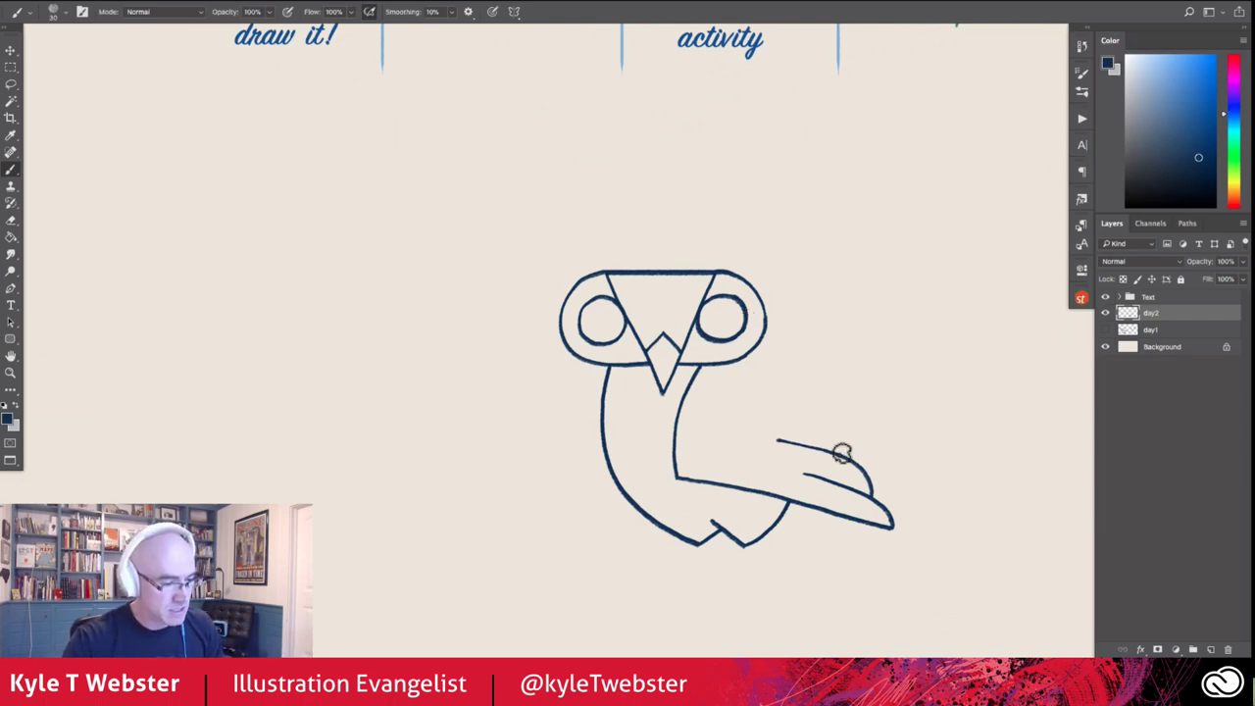
drag(832, 440, 752, 412)
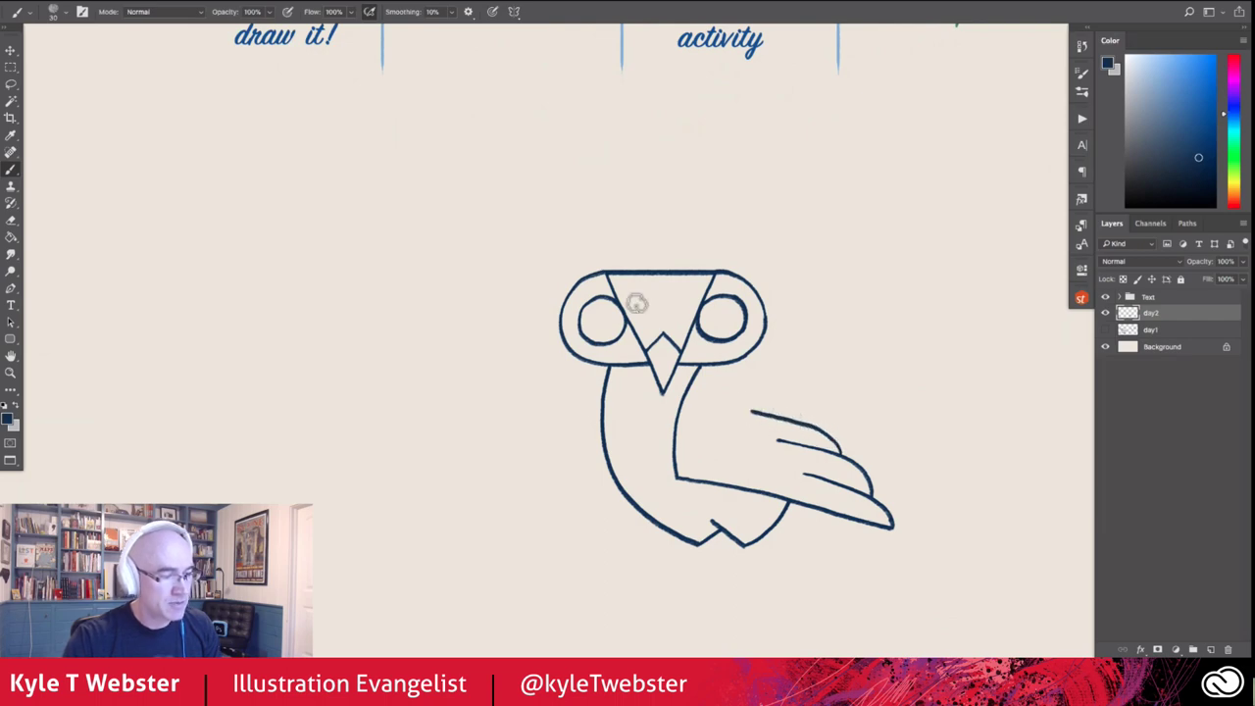
Link the wing to the head and draw notched ear tufts on both top corners
drag(751, 411, 728, 353)
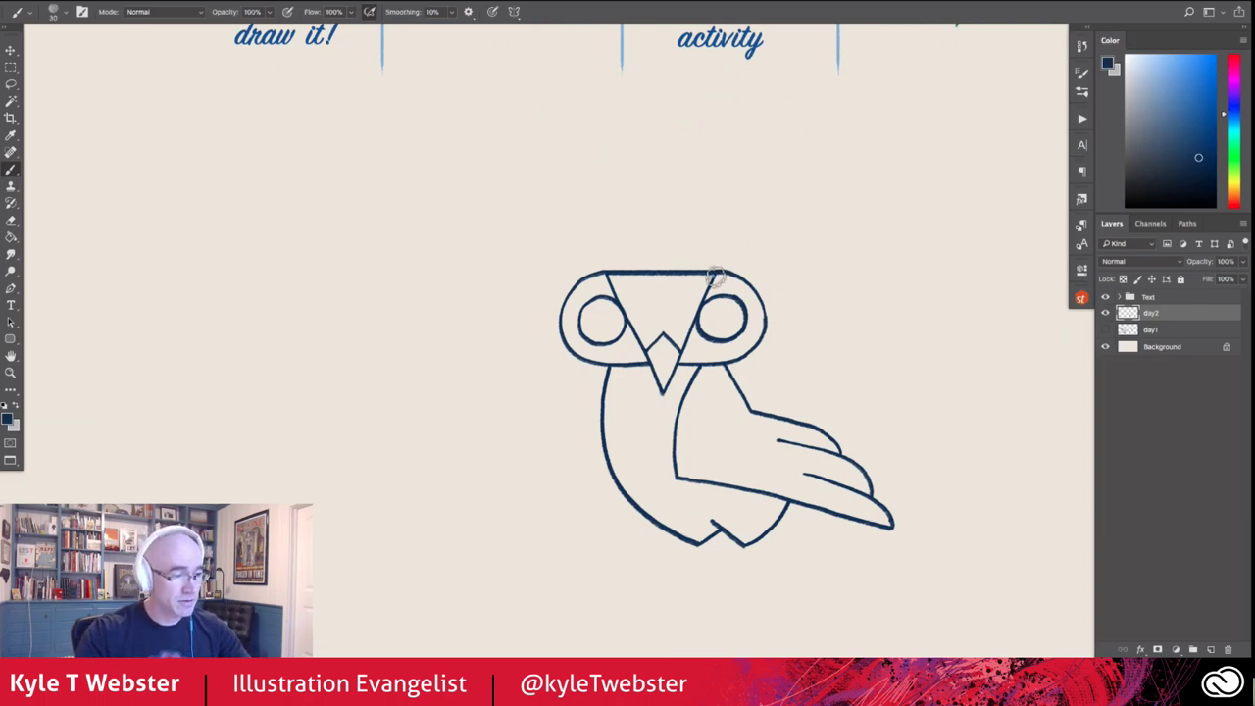
drag(719, 271, 737, 214)
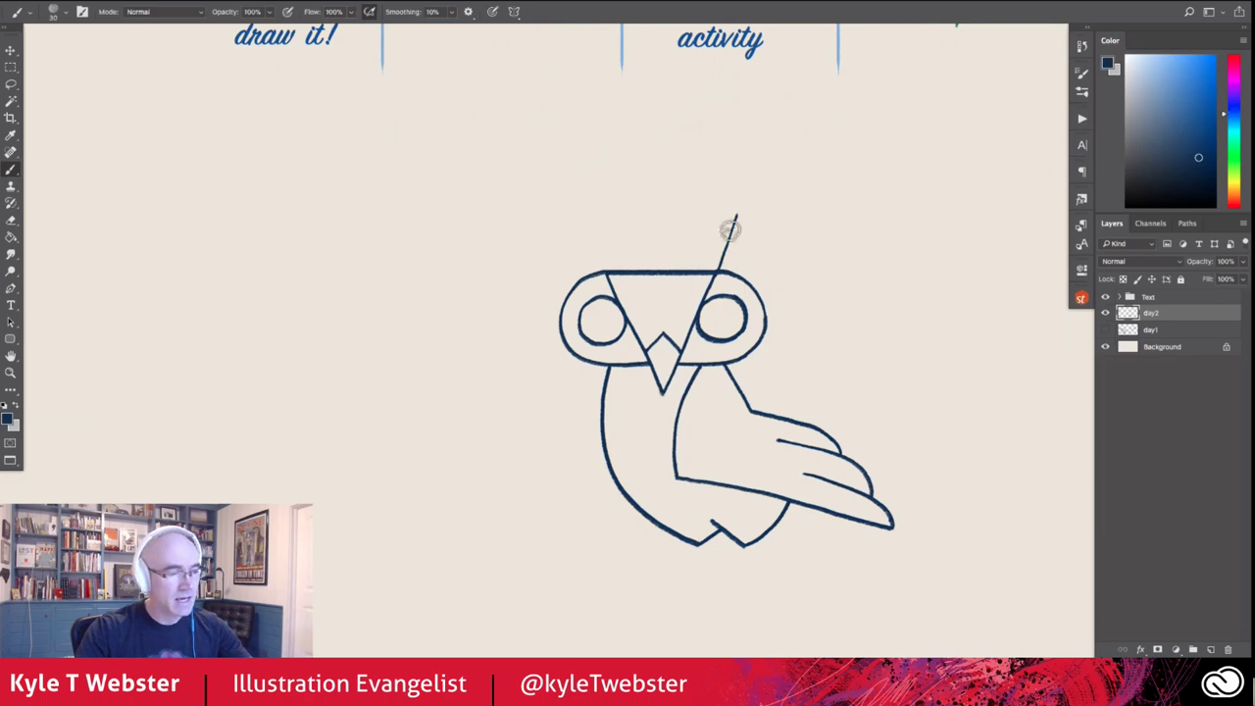
drag(737, 215, 741, 245)
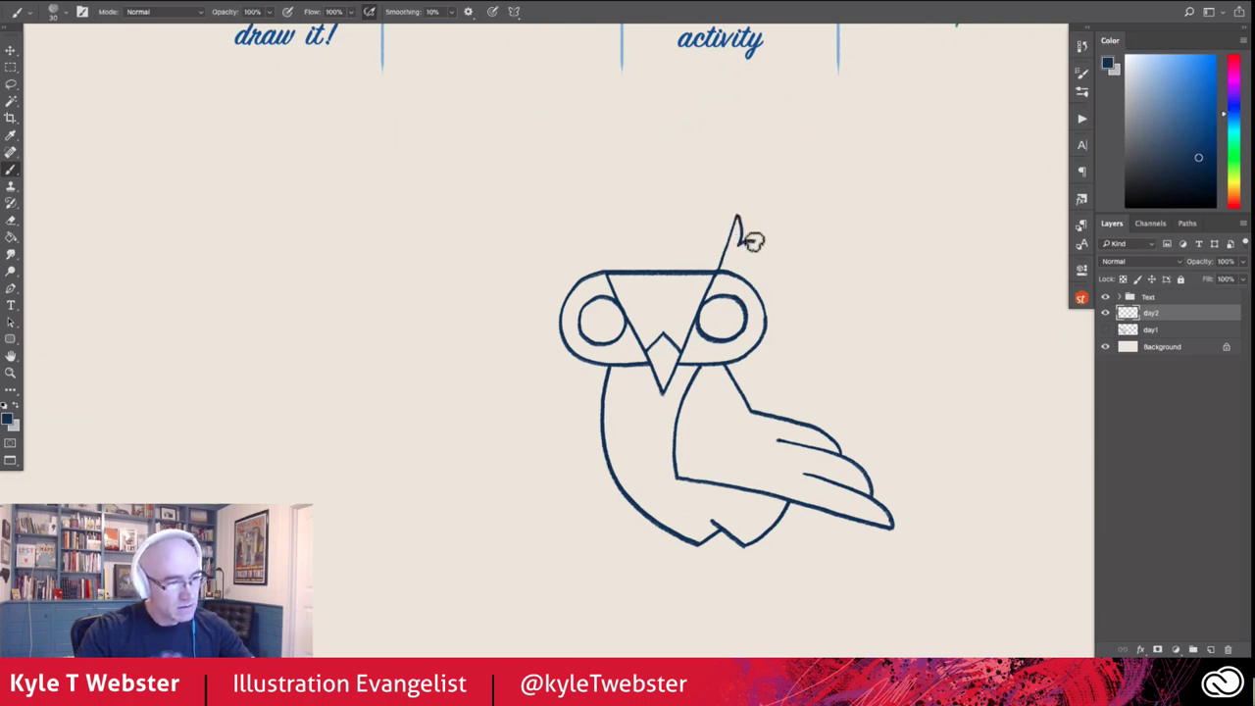
drag(738, 243, 756, 237)
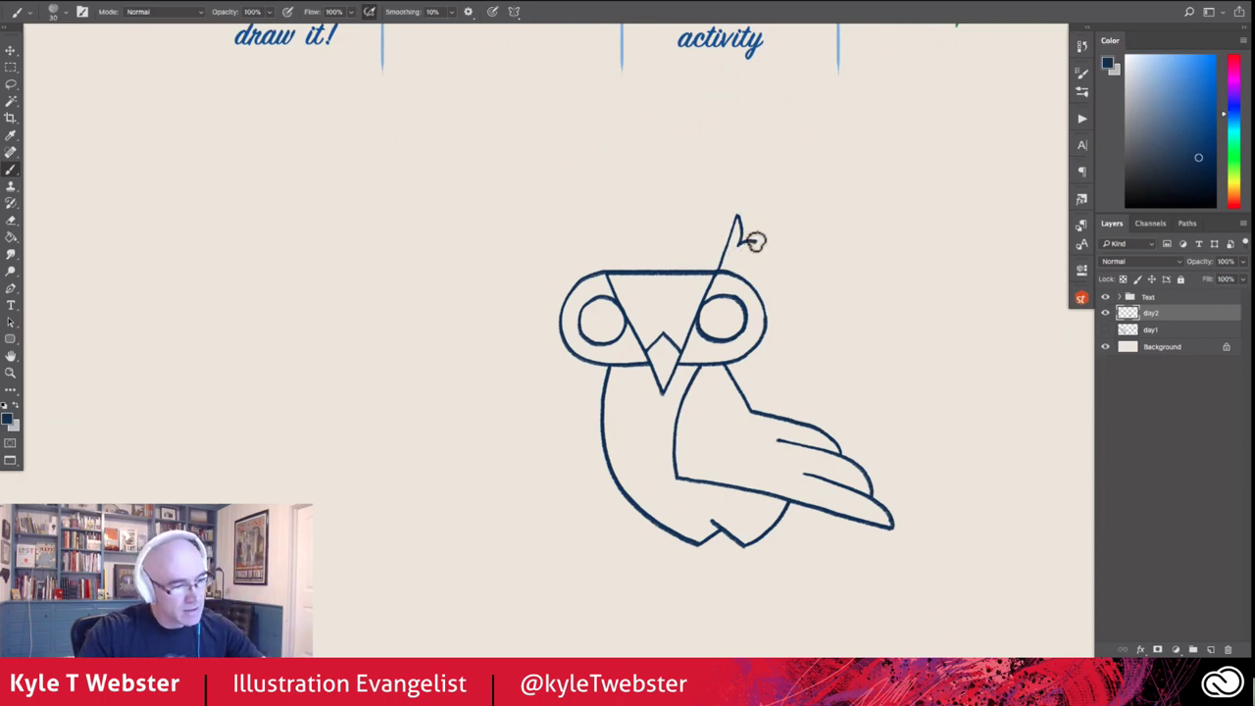
drag(753, 242, 728, 261)
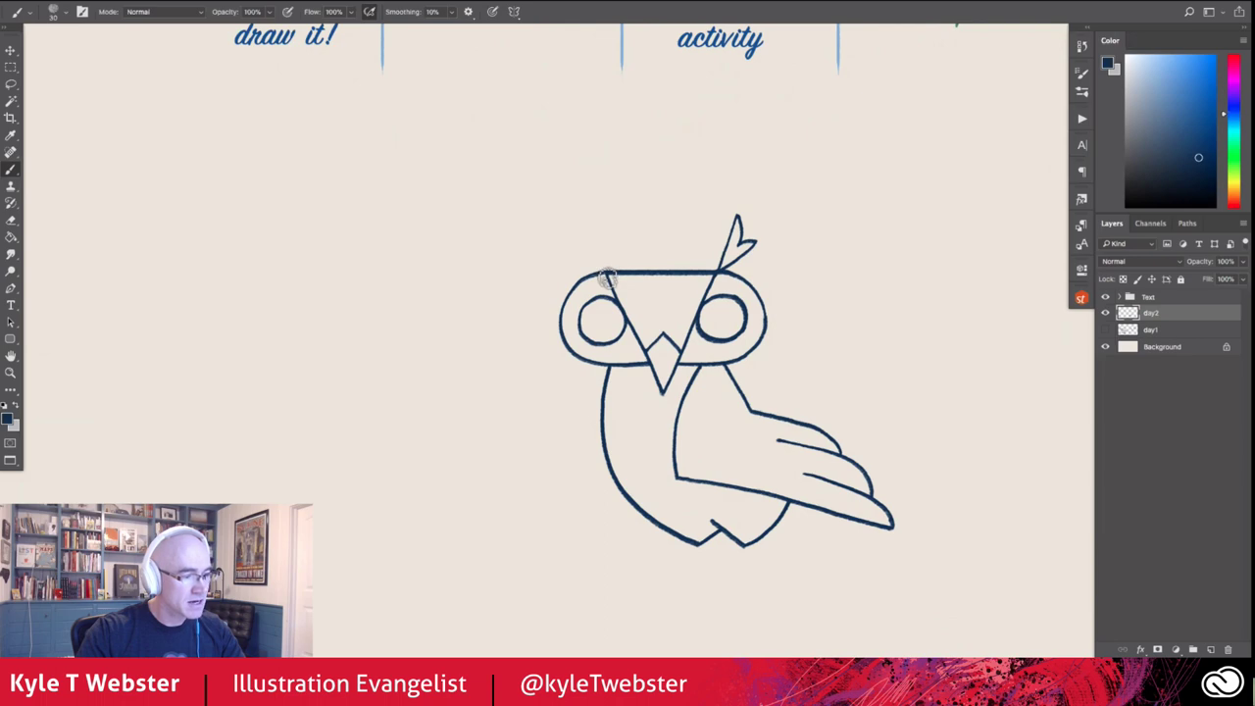
mouse_move(606, 273)
mouse_down()
mouse_move(580, 220)
mouse_move(584, 251)
mouse_move(566, 255)
mouse_move(600, 264)
mouse_up()
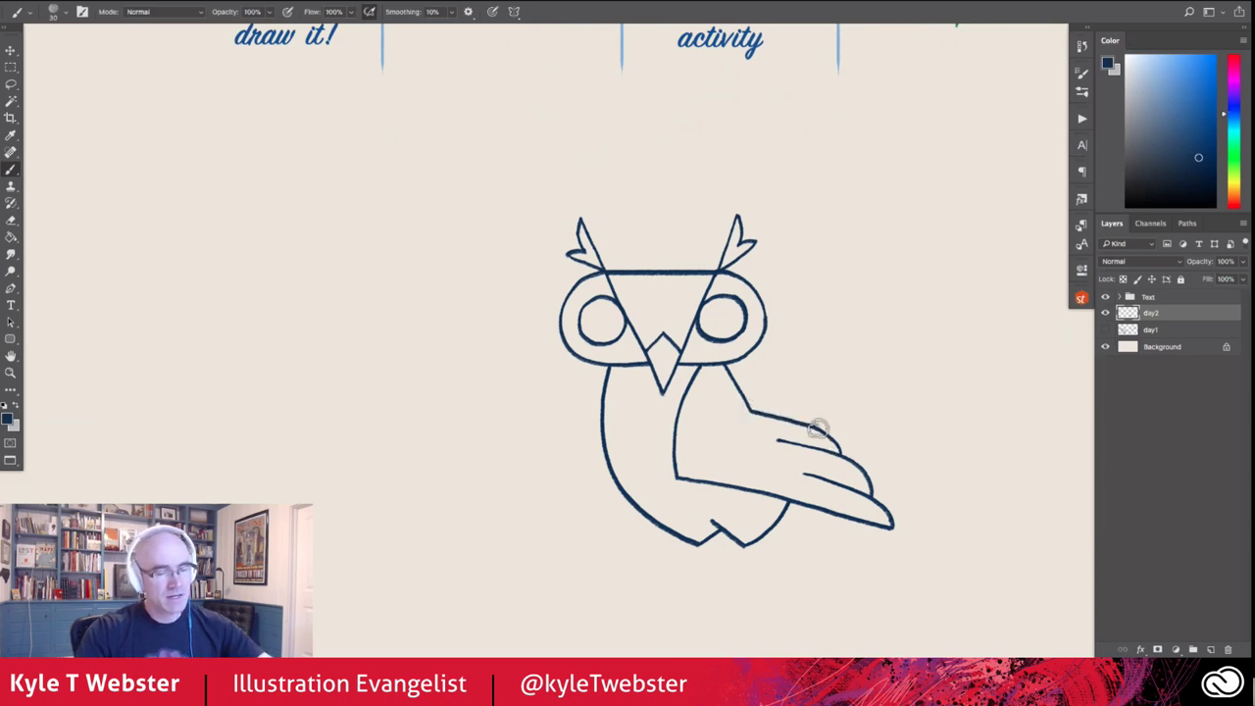
Draw a pointed tail angling up right from the wing, with an inner feather line
drag(822, 430, 940, 368)
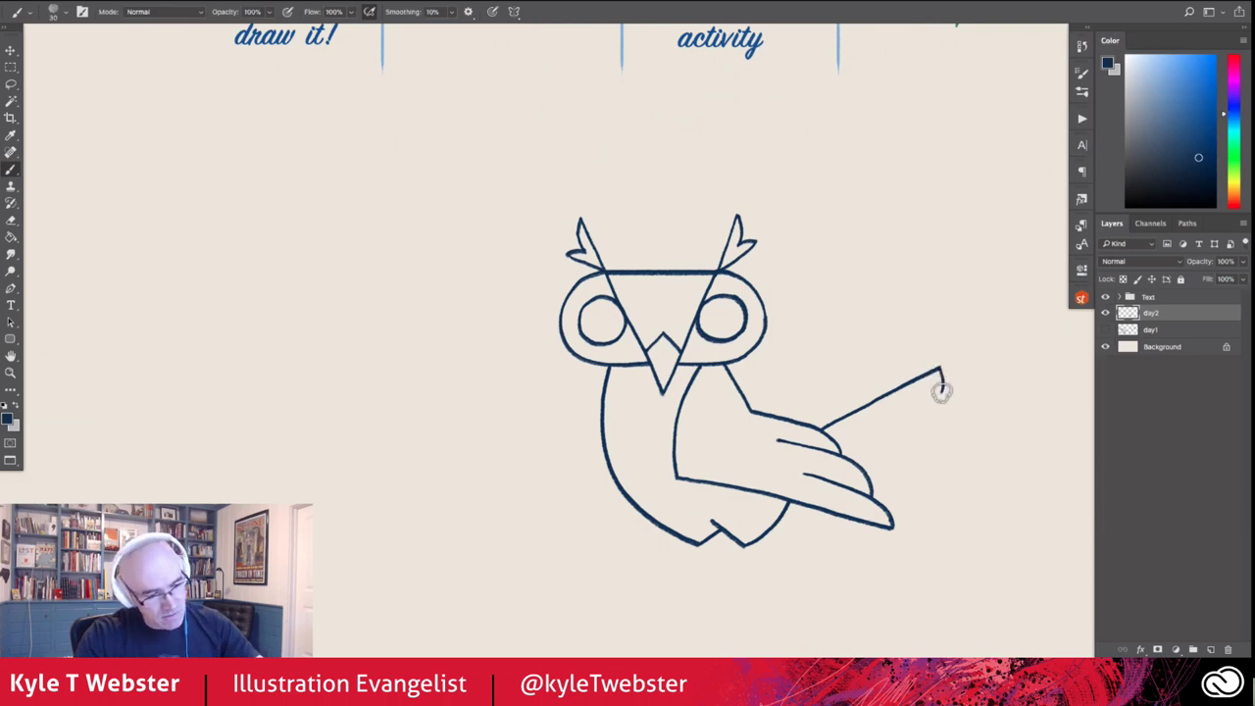
drag(940, 392, 922, 417)
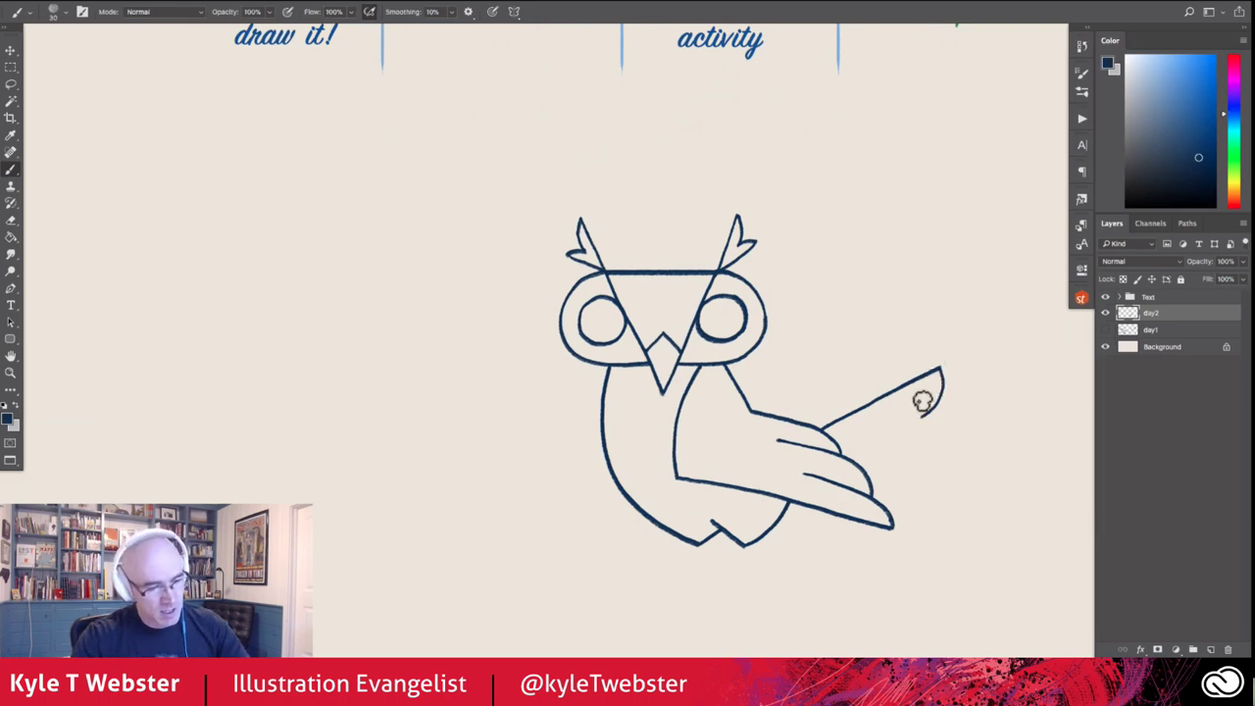
drag(923, 404, 904, 439)
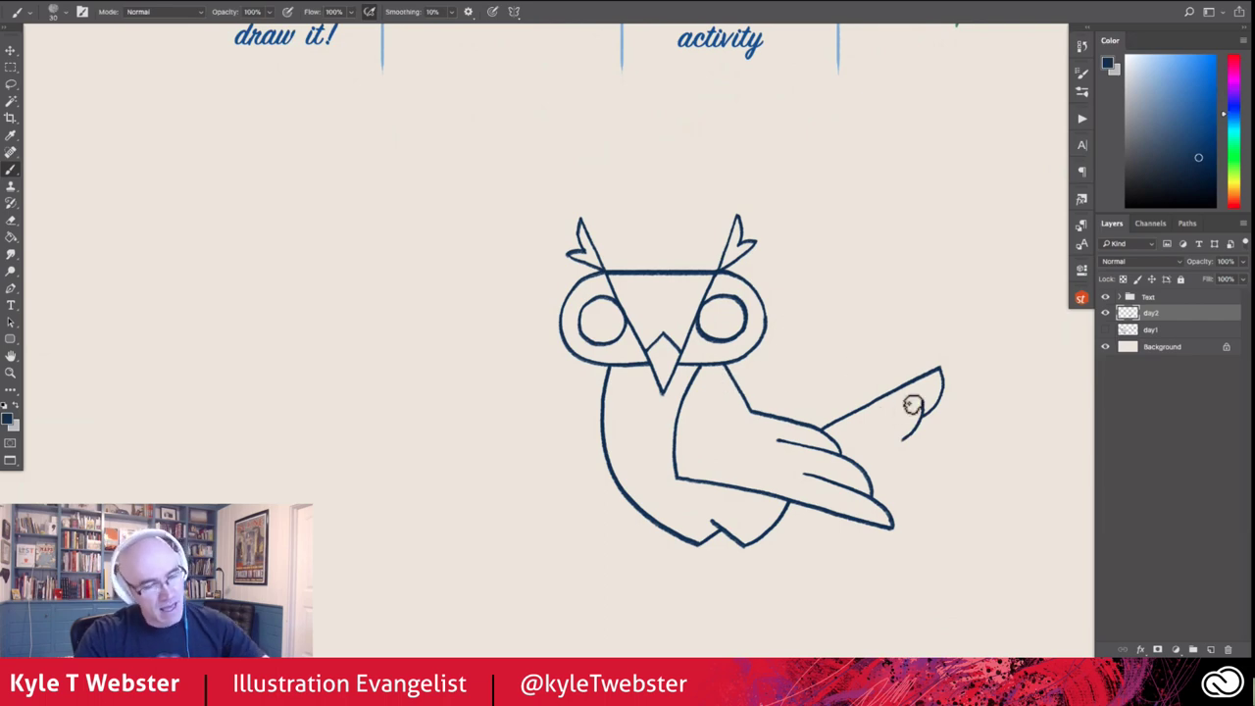
mouse_move(923, 404)
mouse_down()
mouse_move(863, 435)
mouse_move(897, 440)
mouse_move(861, 463)
mouse_up()
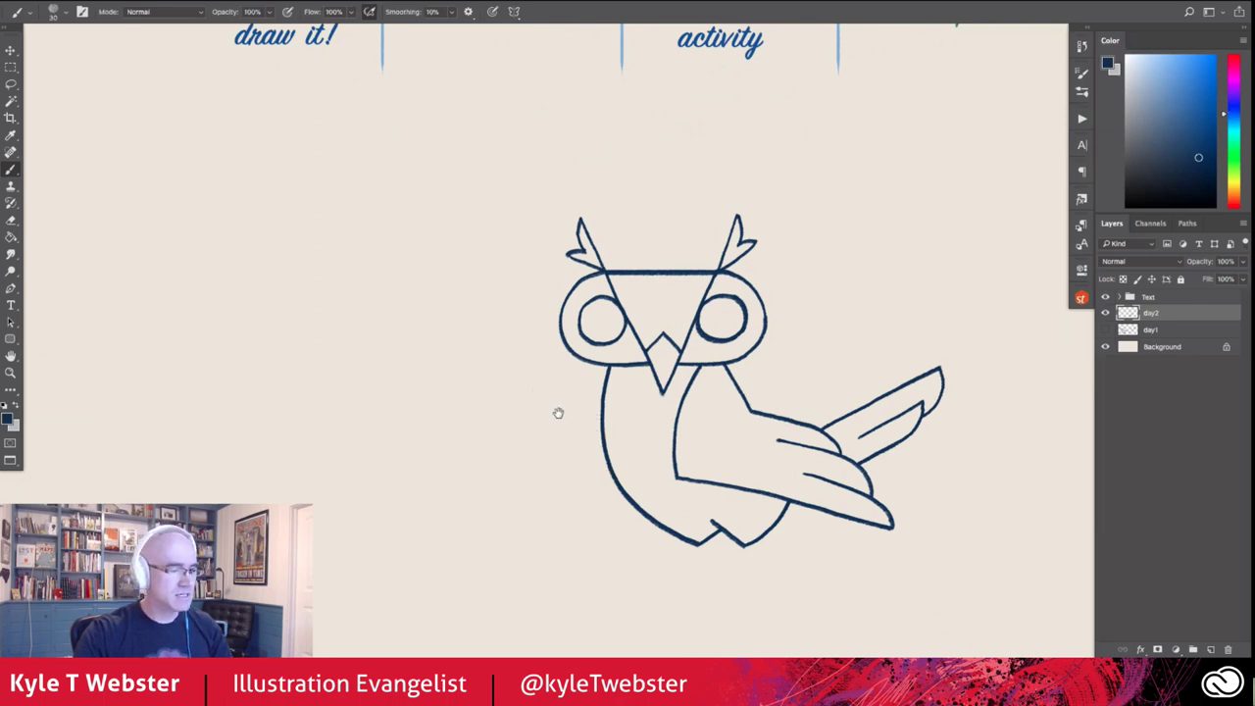
drag(559, 409, 552, 405)
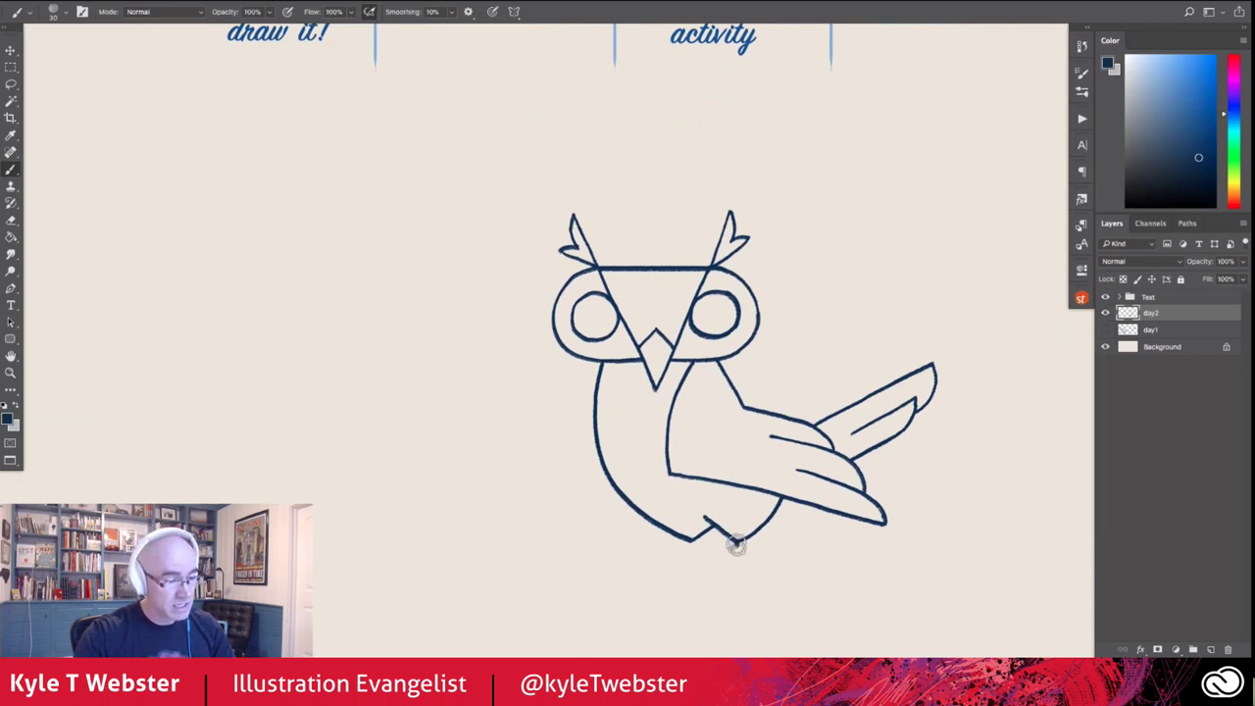
Draw two slanted navy leg strokes side by side below the owl's body
drag(736, 545, 710, 601)
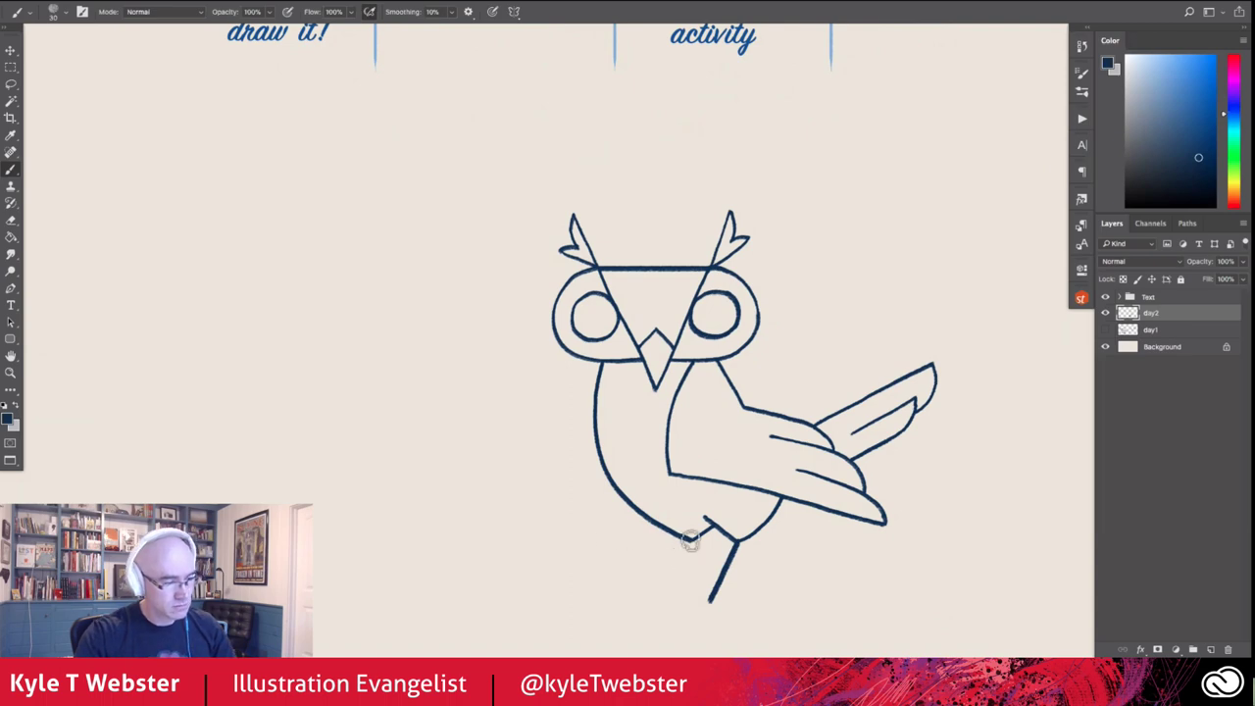
drag(690, 539, 667, 596)
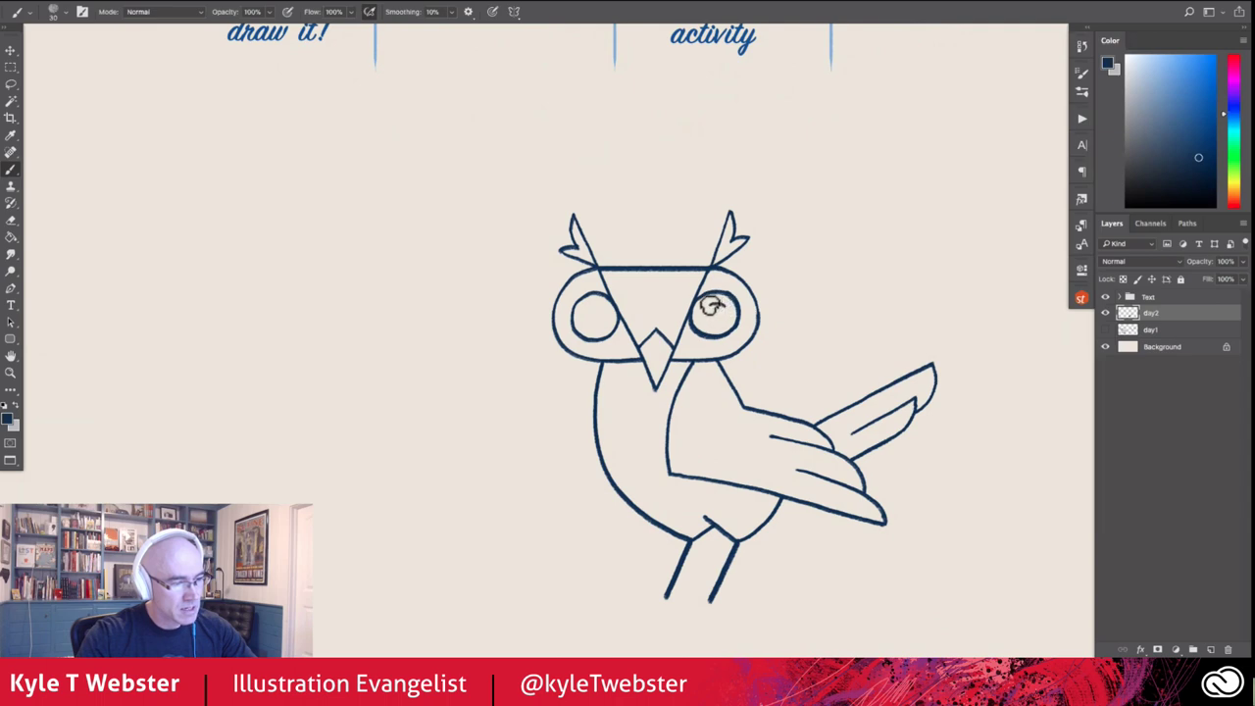
Scribble solid navy pupils into both eyes and fill the right half of the beak
mouse_move(704, 311)
mouse_down()
mouse_move(708, 326)
mouse_move(704, 309)
mouse_move(726, 312)
mouse_up()
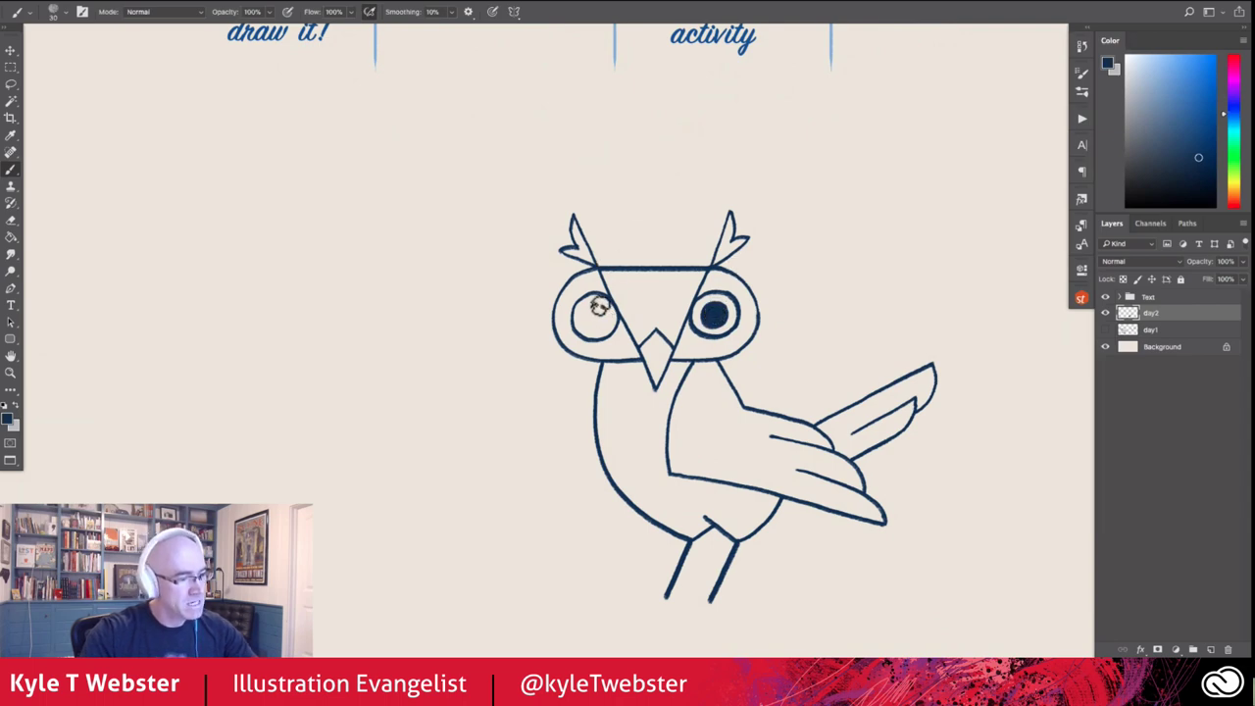
mouse_move(601, 306)
mouse_down()
mouse_move(579, 310)
mouse_move(584, 333)
mouse_move(603, 327)
mouse_move(593, 316)
mouse_up()
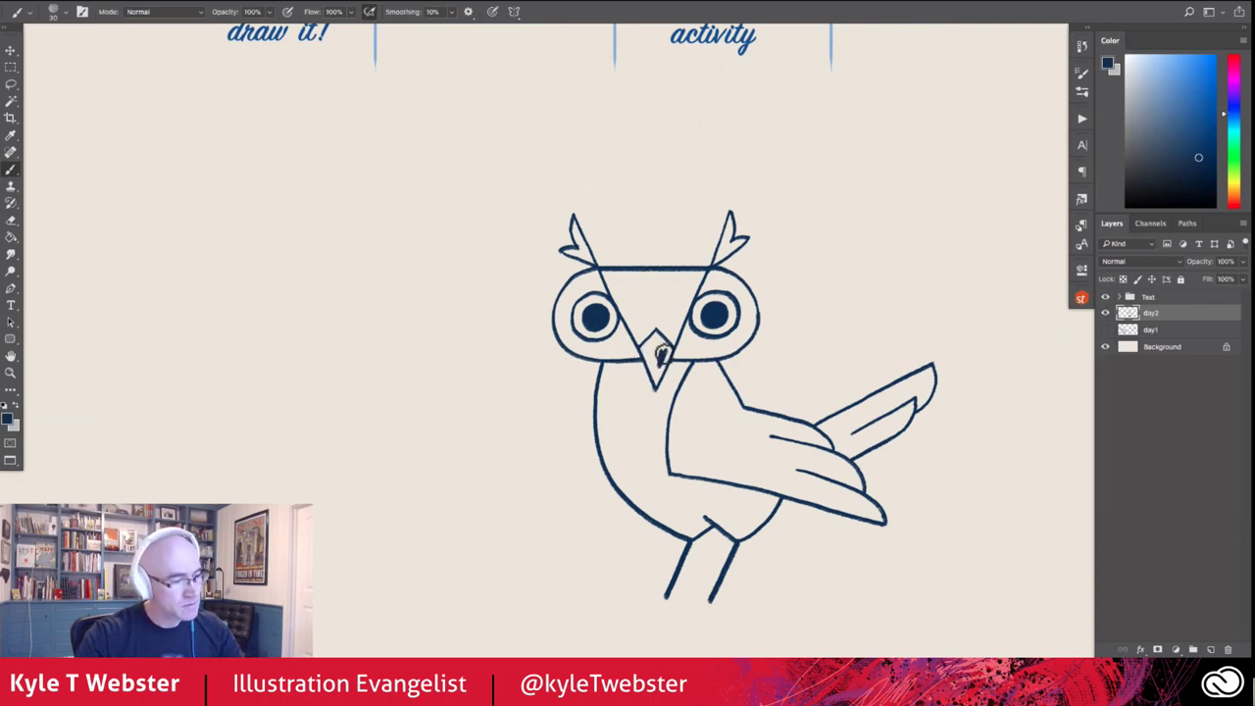
drag(665, 358, 662, 337)
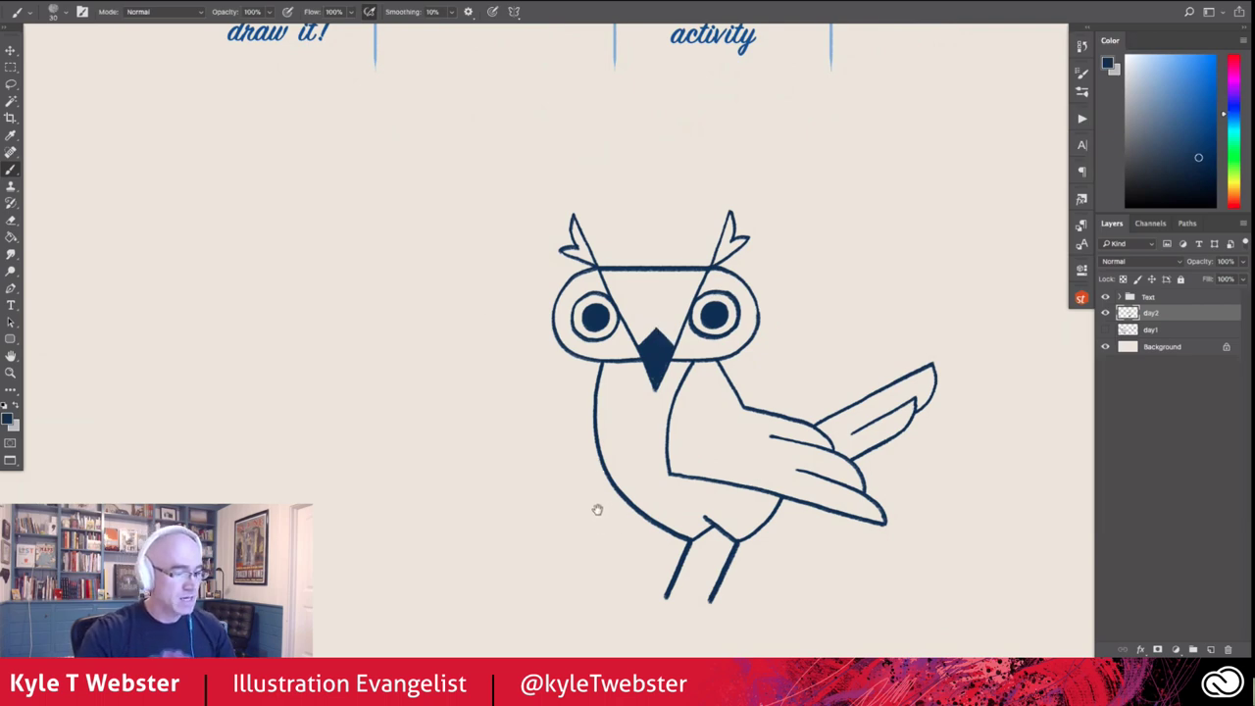
Draw a thick horizontal navy branch under the owl's feet with a curved twig below
drag(597, 510, 595, 456)
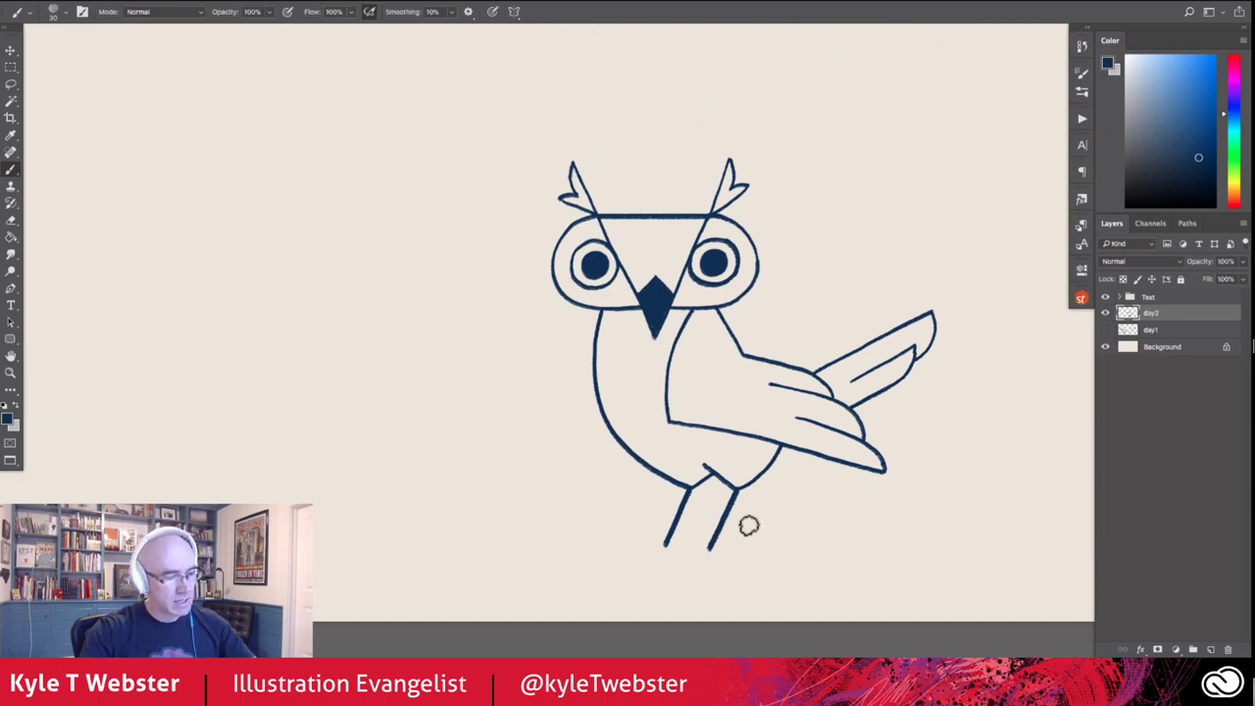
drag(850, 549, 529, 550)
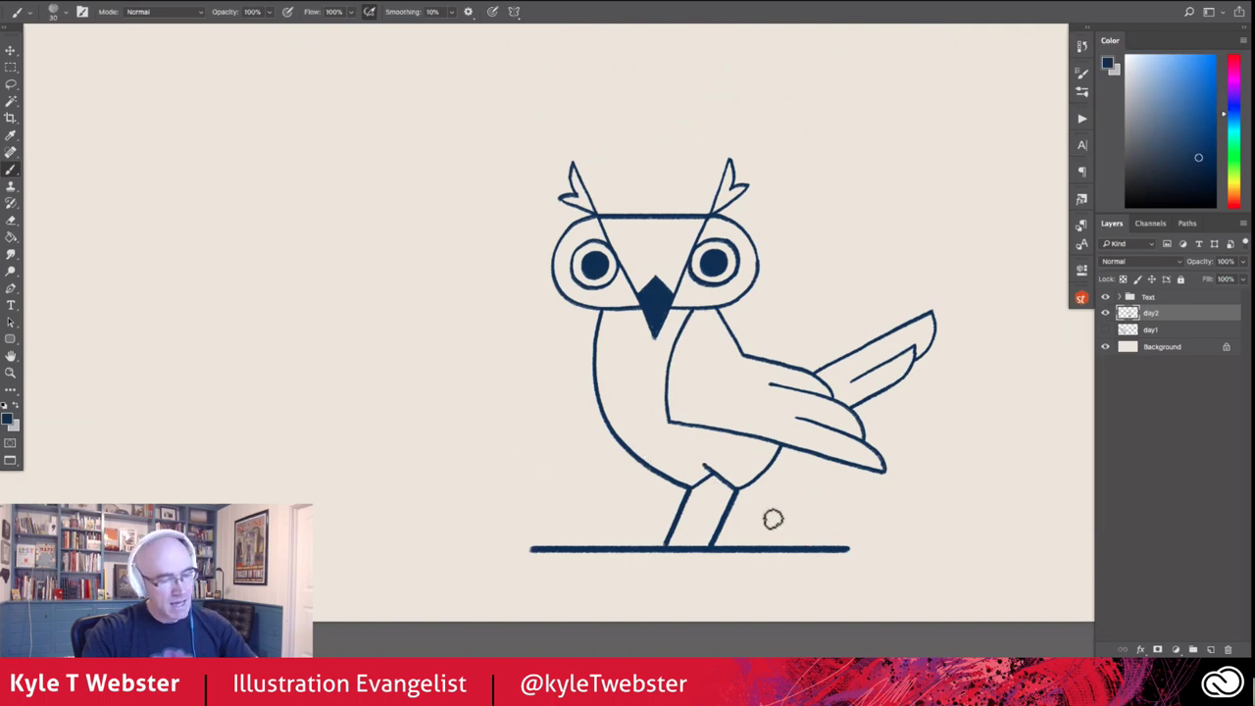
drag(845, 554, 549, 559)
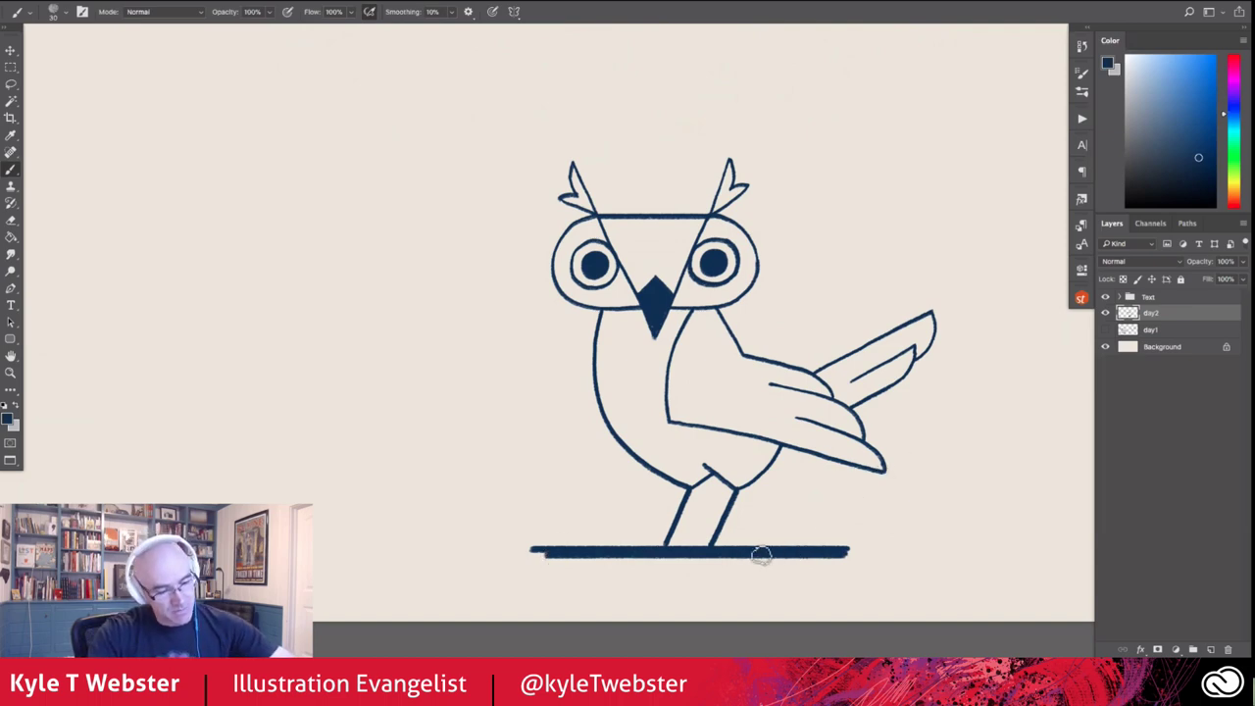
drag(751, 559, 829, 586)
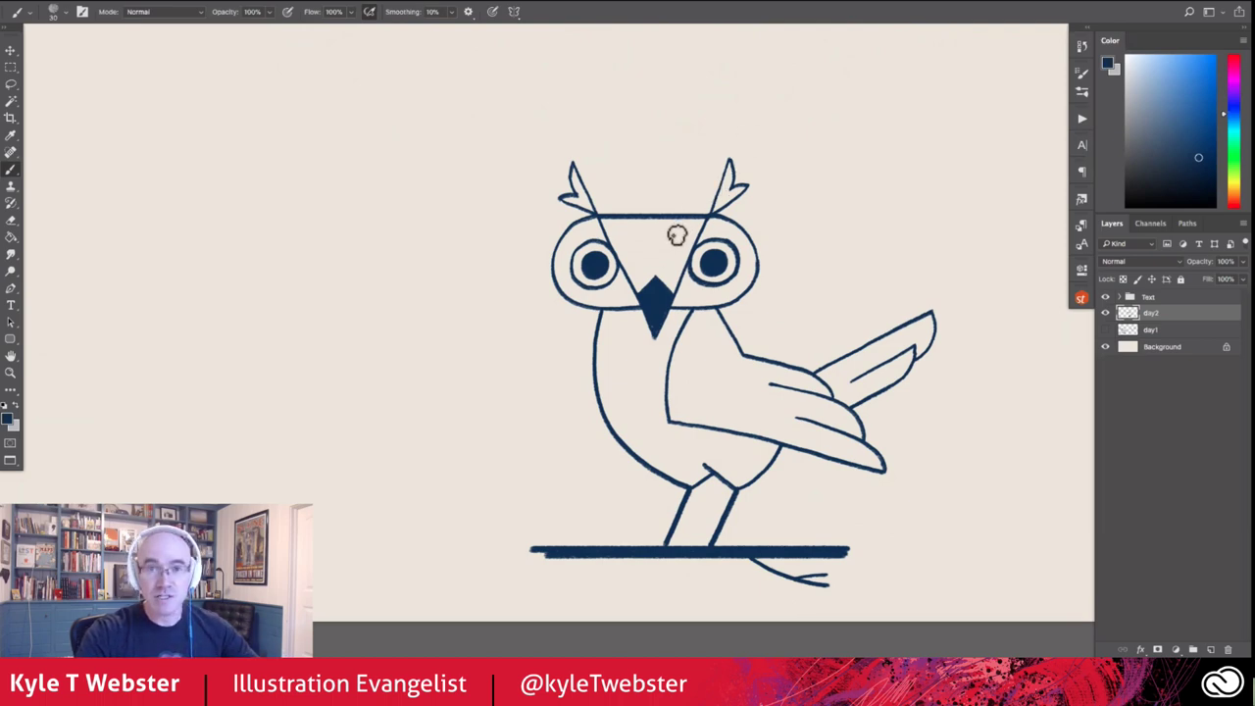
Paint a small w mark and a v mark on the owl's forehead between its eyes
drag(678, 233, 647, 233)
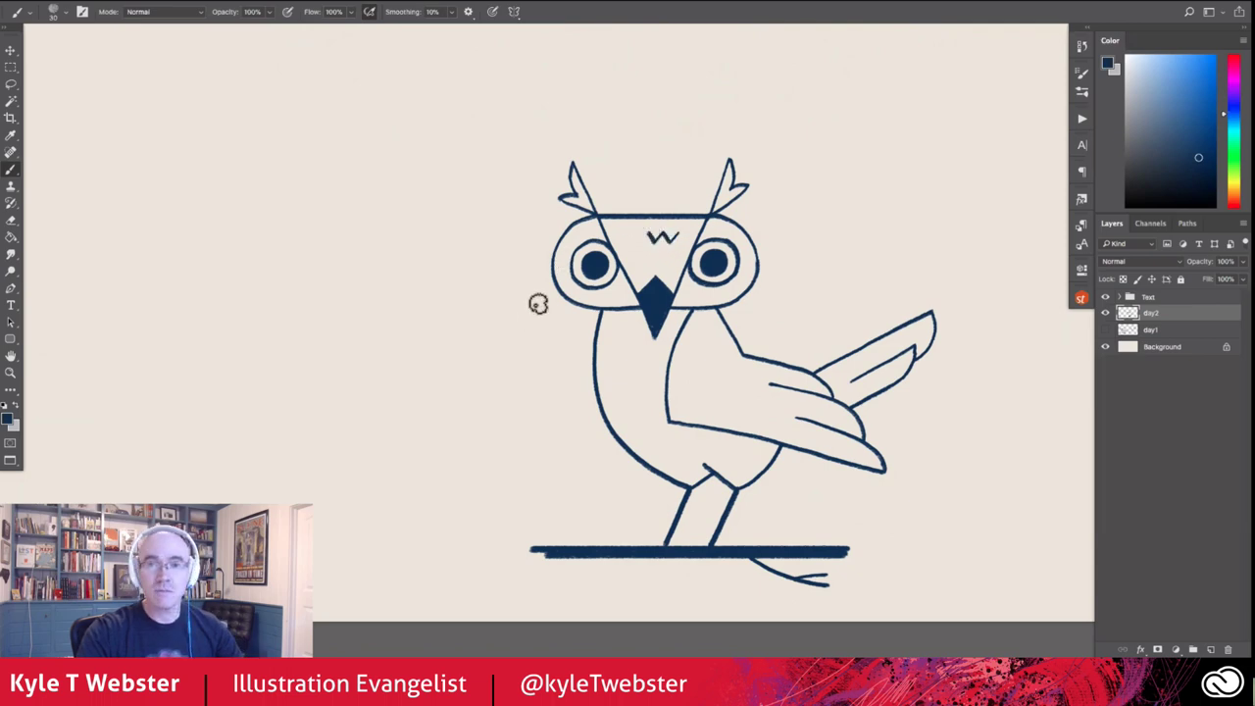
mouse_move(622, 233)
mouse_down()
mouse_move(638, 233)
mouse_move(643, 253)
mouse_up()
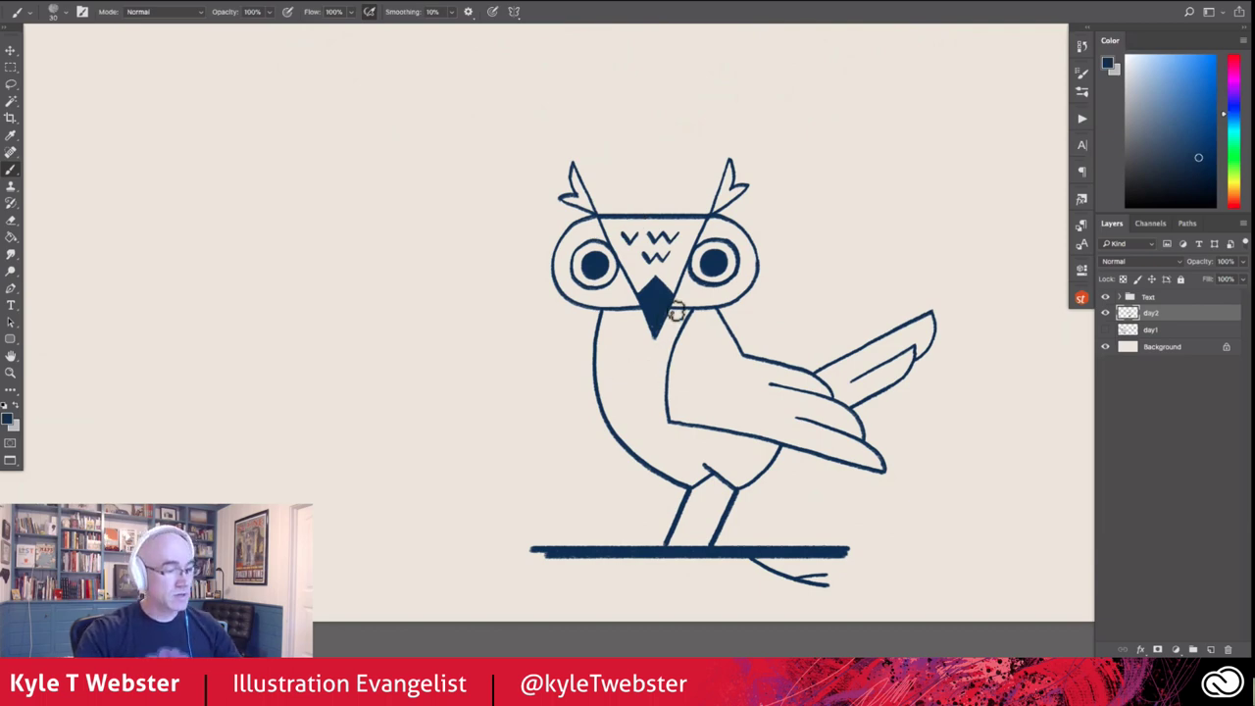
Paint a zigzag W feather mark on the owl's chest and pan the view up
mouse_move(653, 358)
mouse_down()
mouse_move(603, 357)
mouse_move(634, 391)
mouse_move(619, 380)
mouse_move(620, 406)
mouse_up()
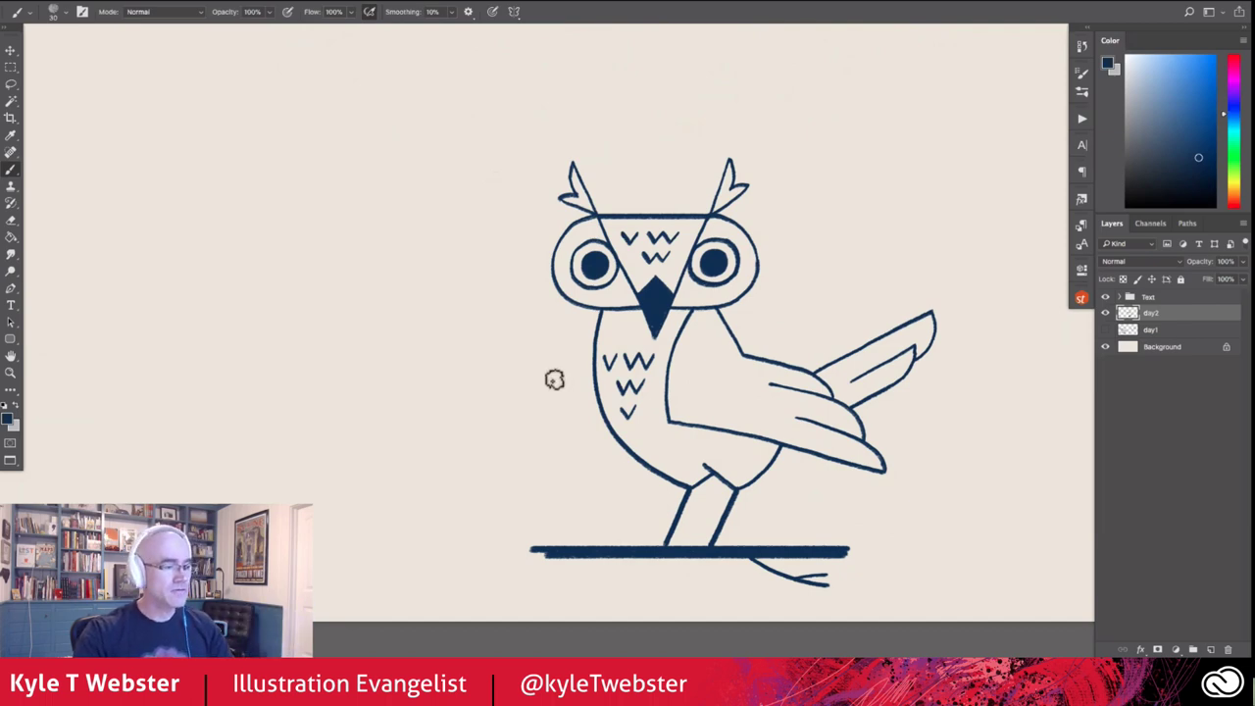
drag(541, 398, 472, 453)
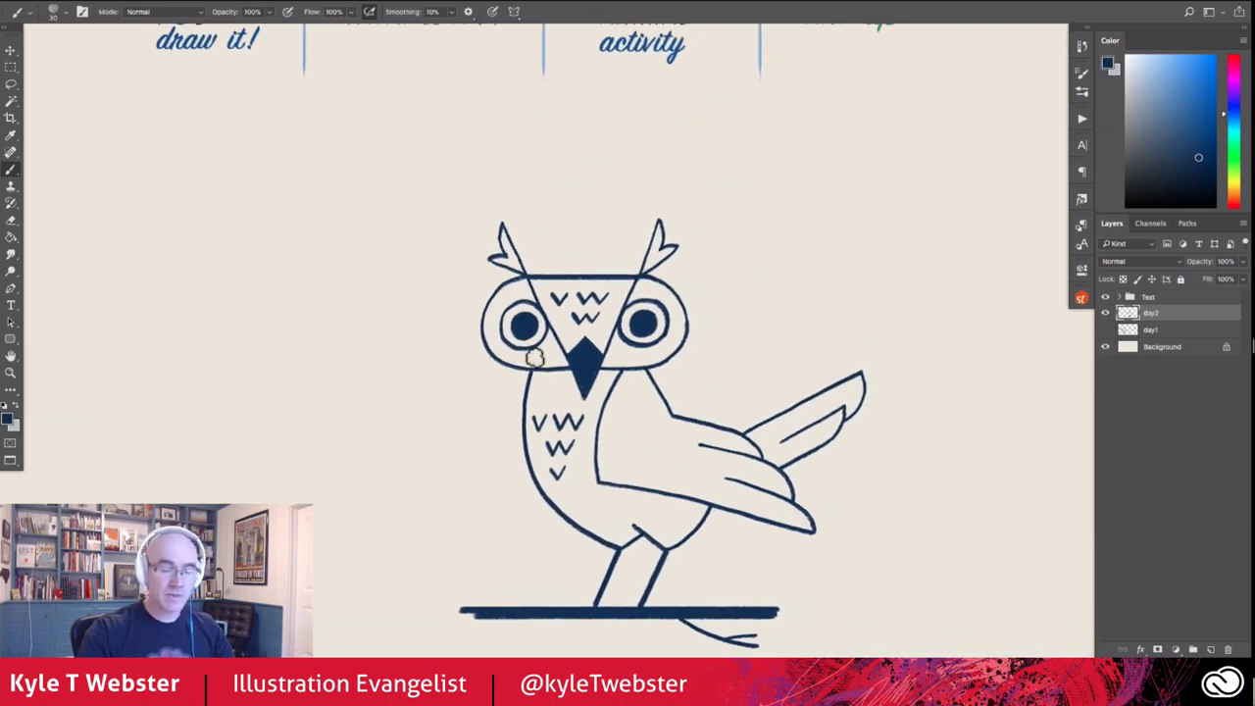
Nudge the owl up-left and brush a navy crescent moon beside its head
key(v)
drag(524, 355, 506, 316)
key(b)
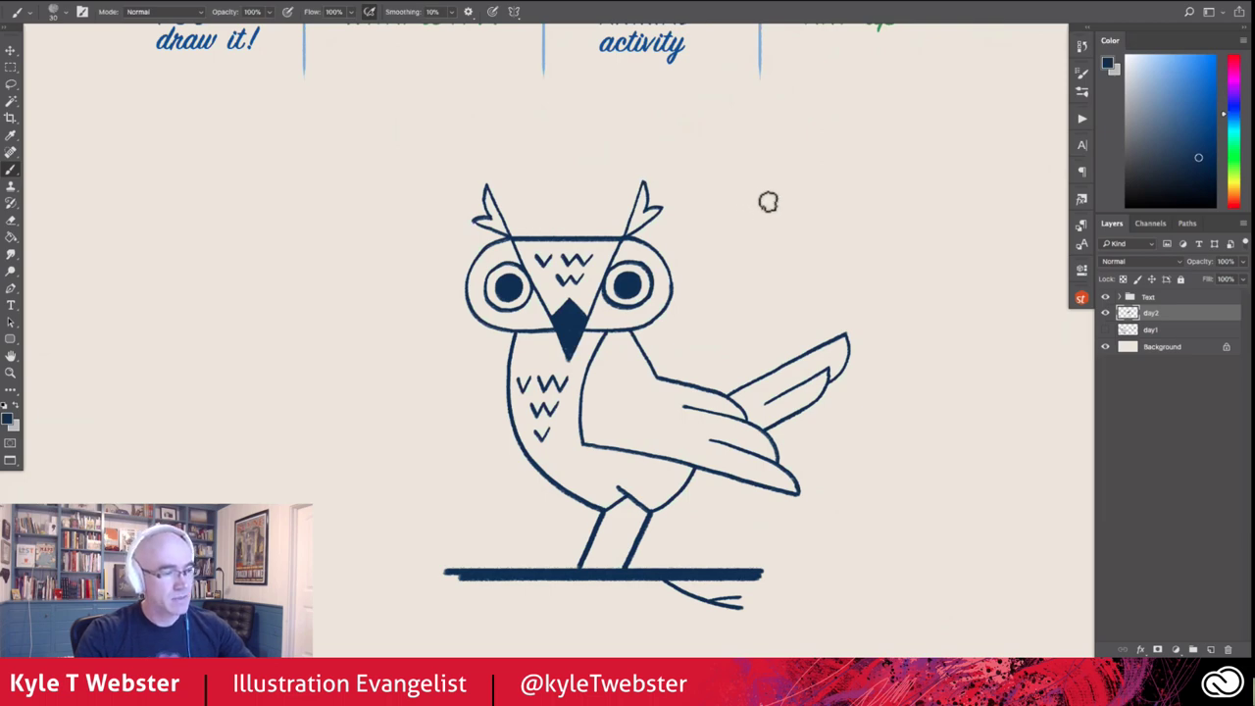
mouse_move(768, 202)
mouse_down()
mouse_move(723, 205)
mouse_move(712, 235)
mouse_move(723, 269)
mouse_move(775, 281)
mouse_up()
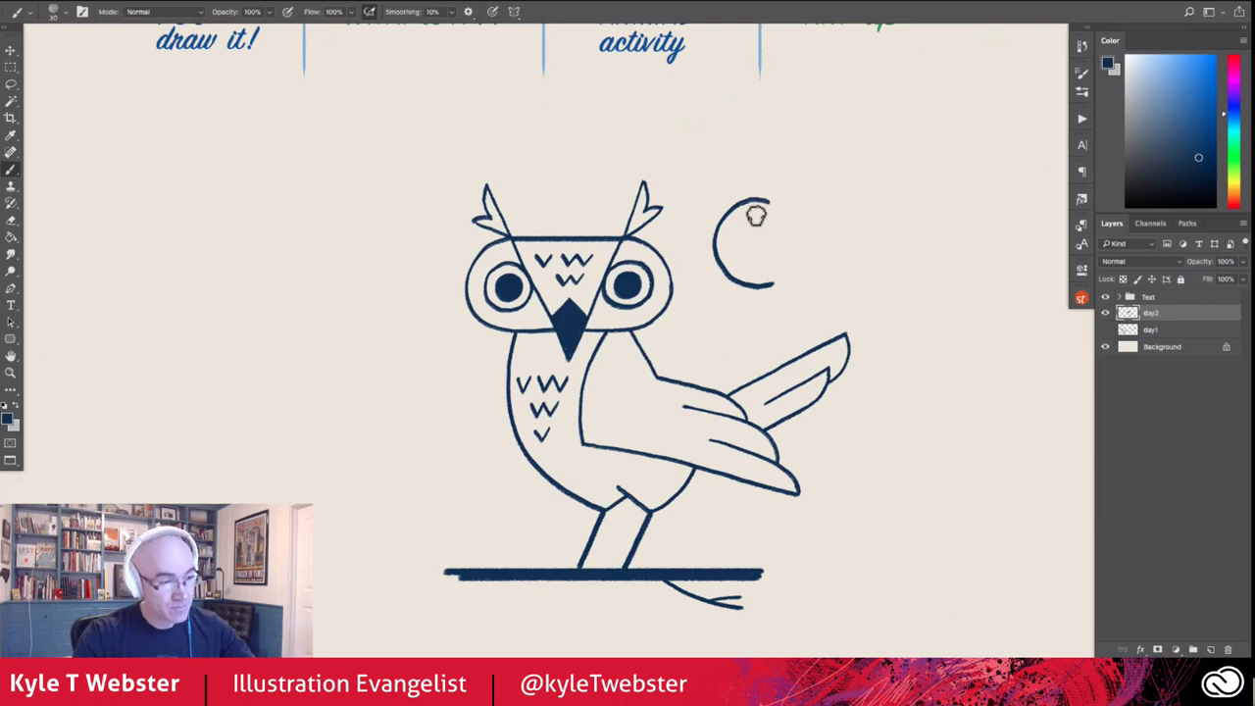
mouse_move(770, 201)
mouse_down()
mouse_move(731, 245)
mouse_move(768, 271)
mouse_up()
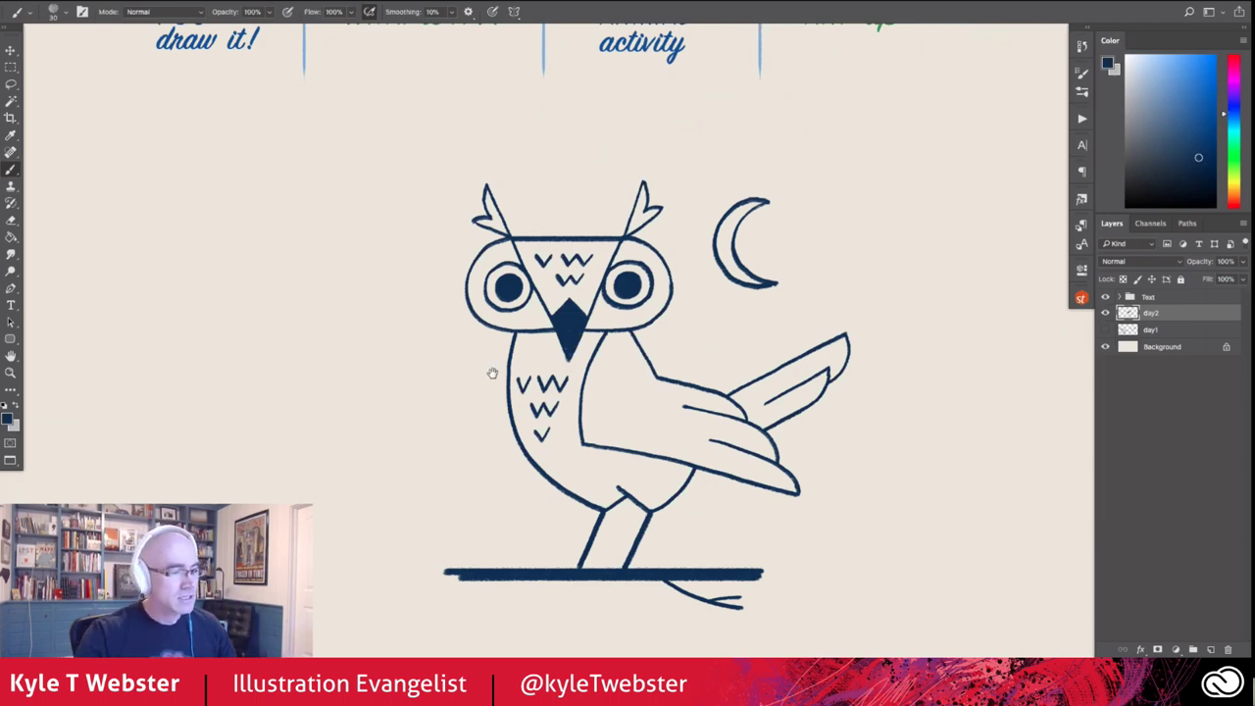
key(ctrl+0)
Drag the owl and moon layer about 190 px right, leaving the left side blank
key(v)
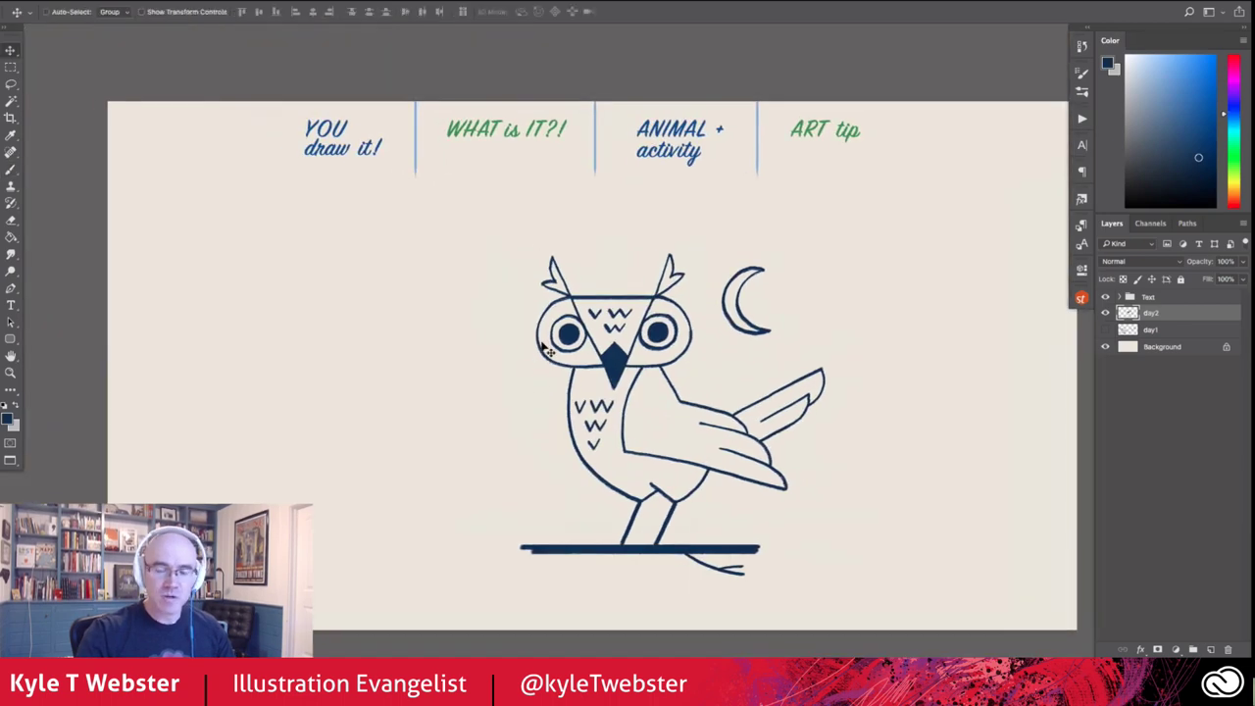
mouse_move(568, 369)
mouse_down()
mouse_move(768, 368)
mouse_move(789, 362)
mouse_move(788, 321)
mouse_up()
key(b)
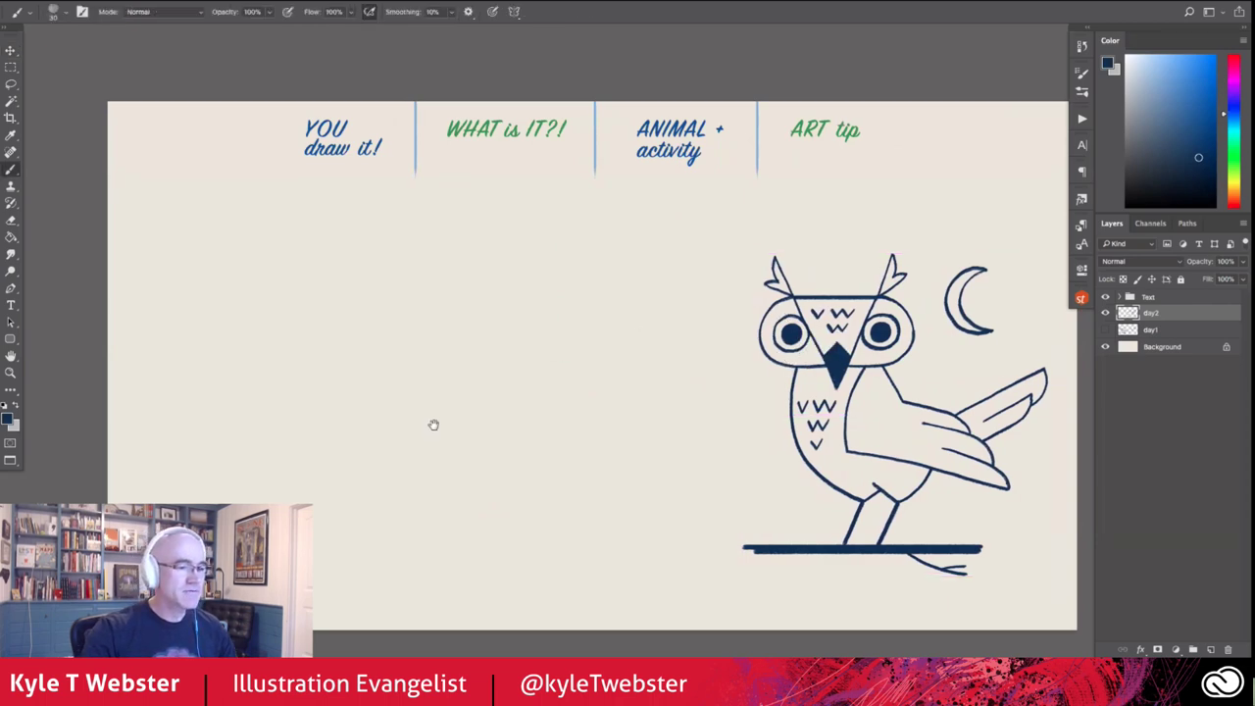
scroll(433, 425, up, 2)
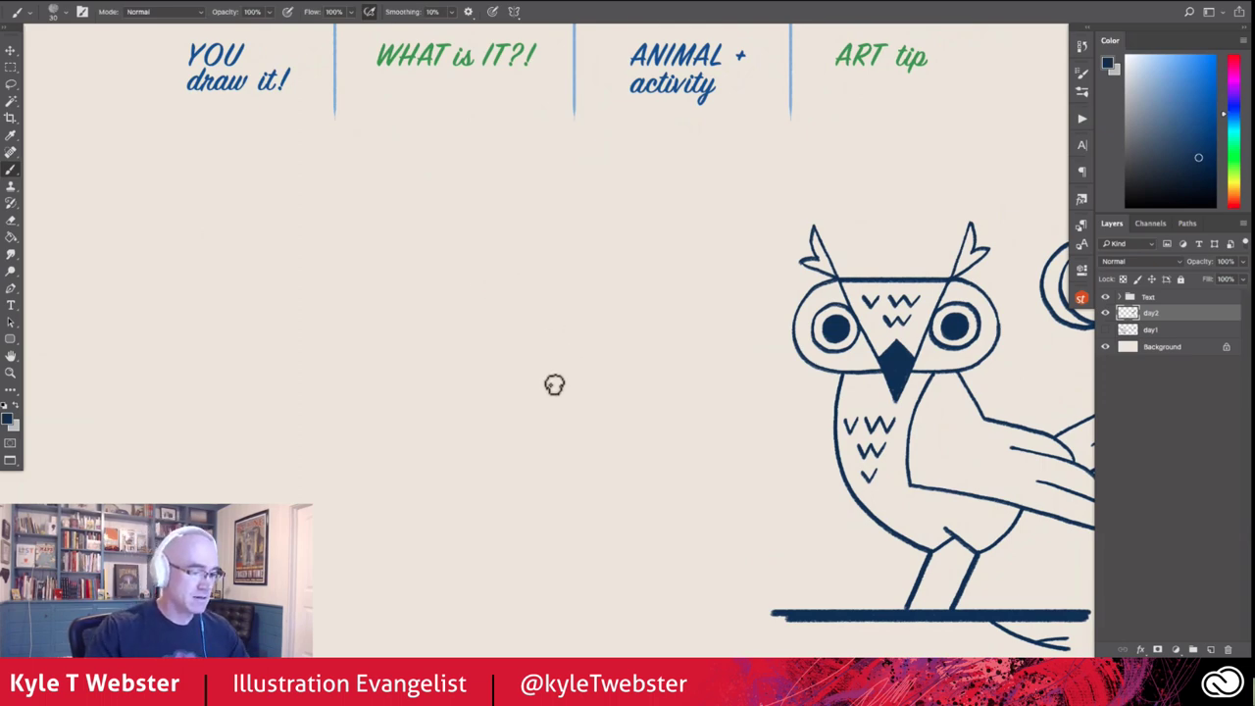
Draw a navy square box to the left of the owl
key(space)
drag(538, 365, 563, 373)
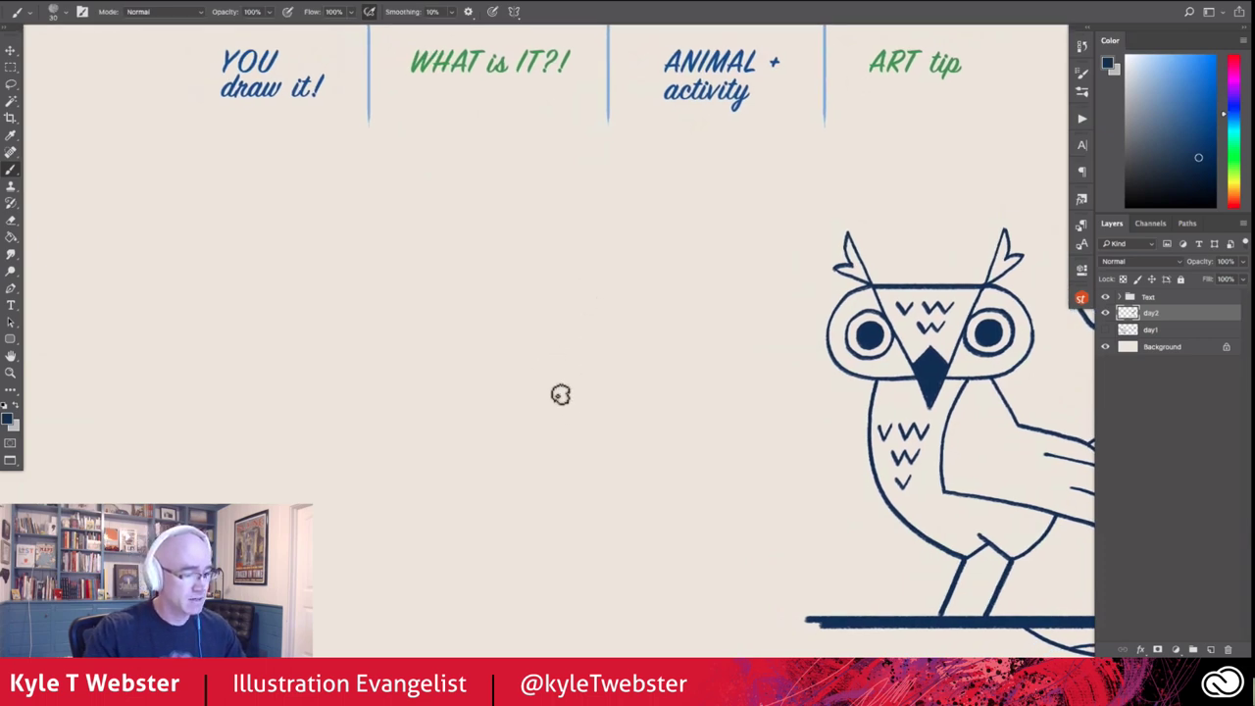
drag(561, 394, 563, 484)
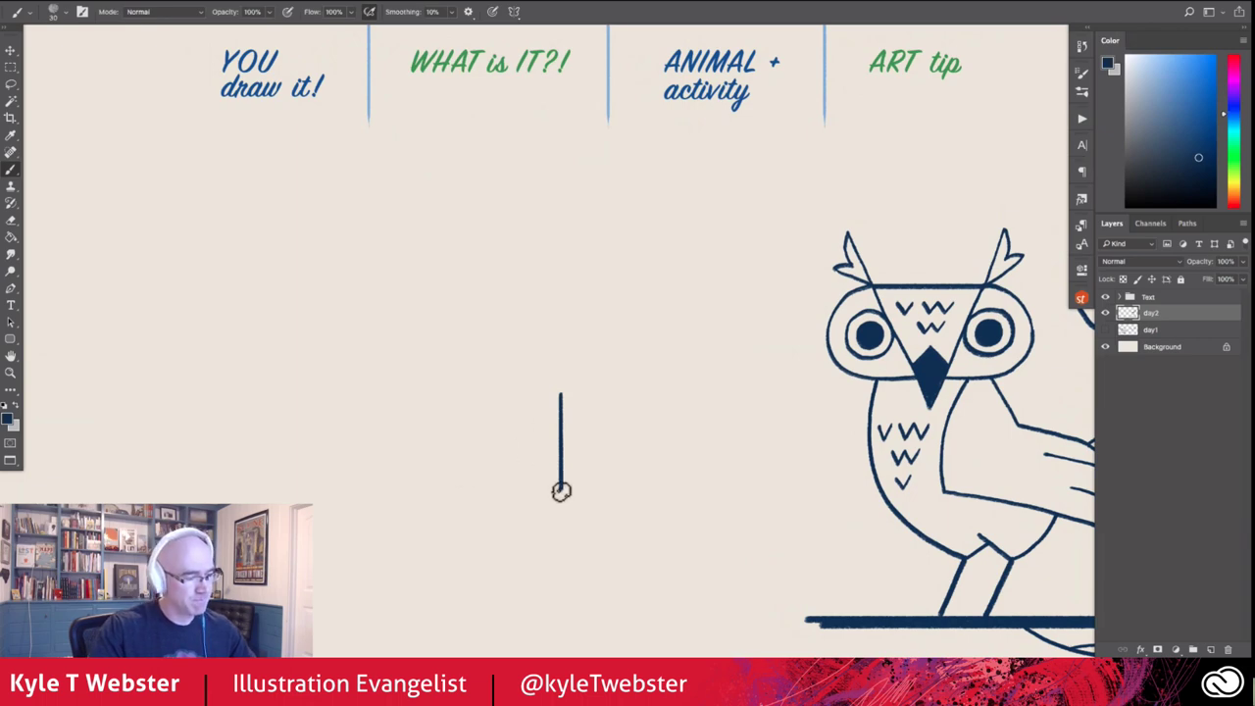
drag(561, 490, 450, 492)
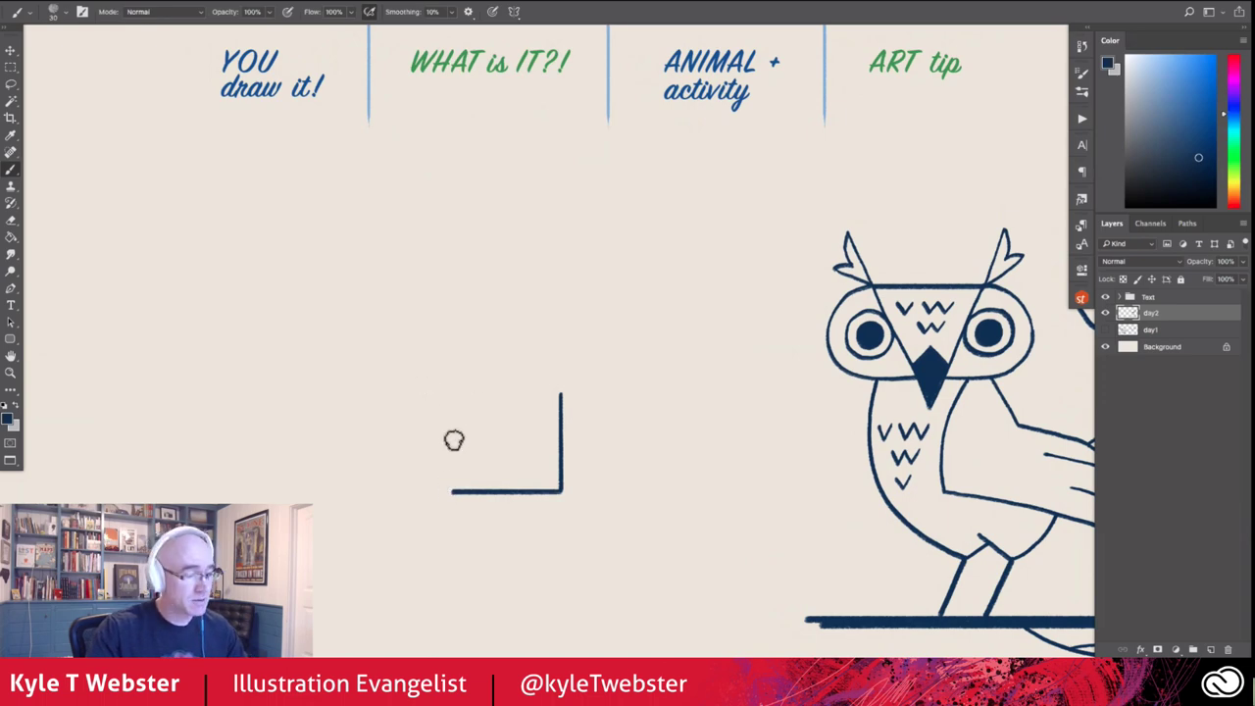
drag(452, 493, 449, 402)
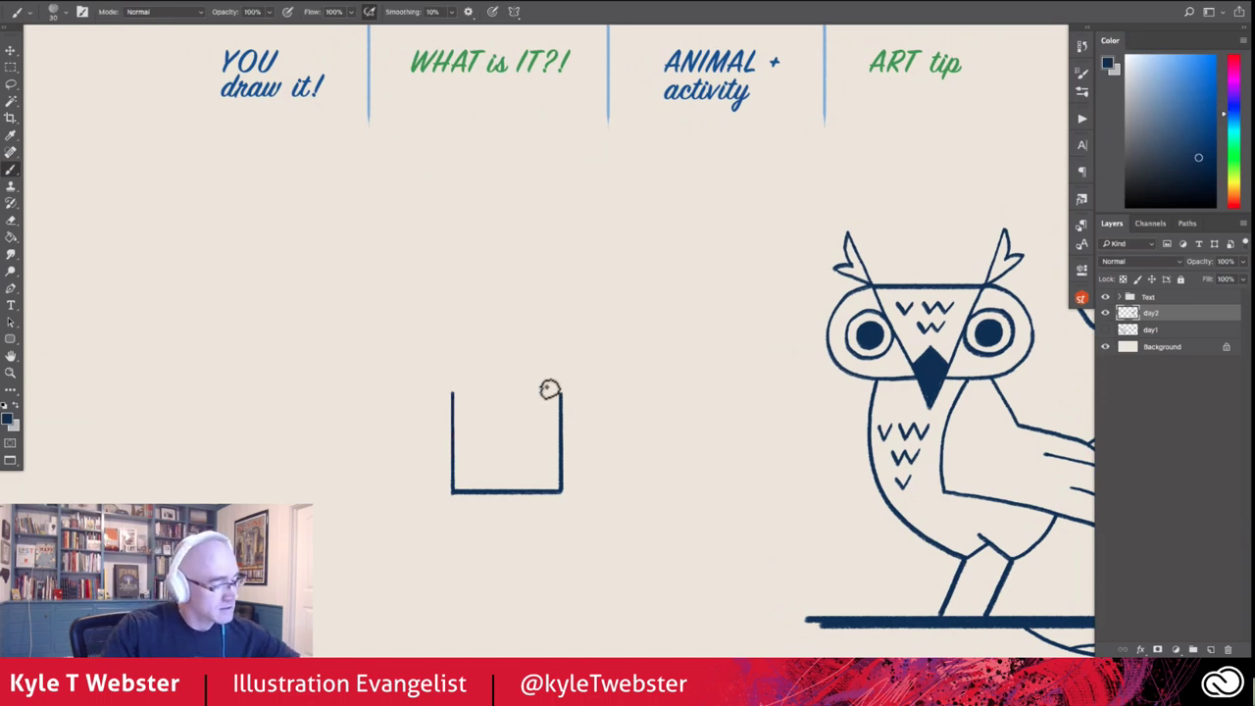
Add a pointed roof and an arched opening to the box
mouse_move(560, 394)
mouse_down()
mouse_move(504, 361)
mouse_move(452, 391)
mouse_up()
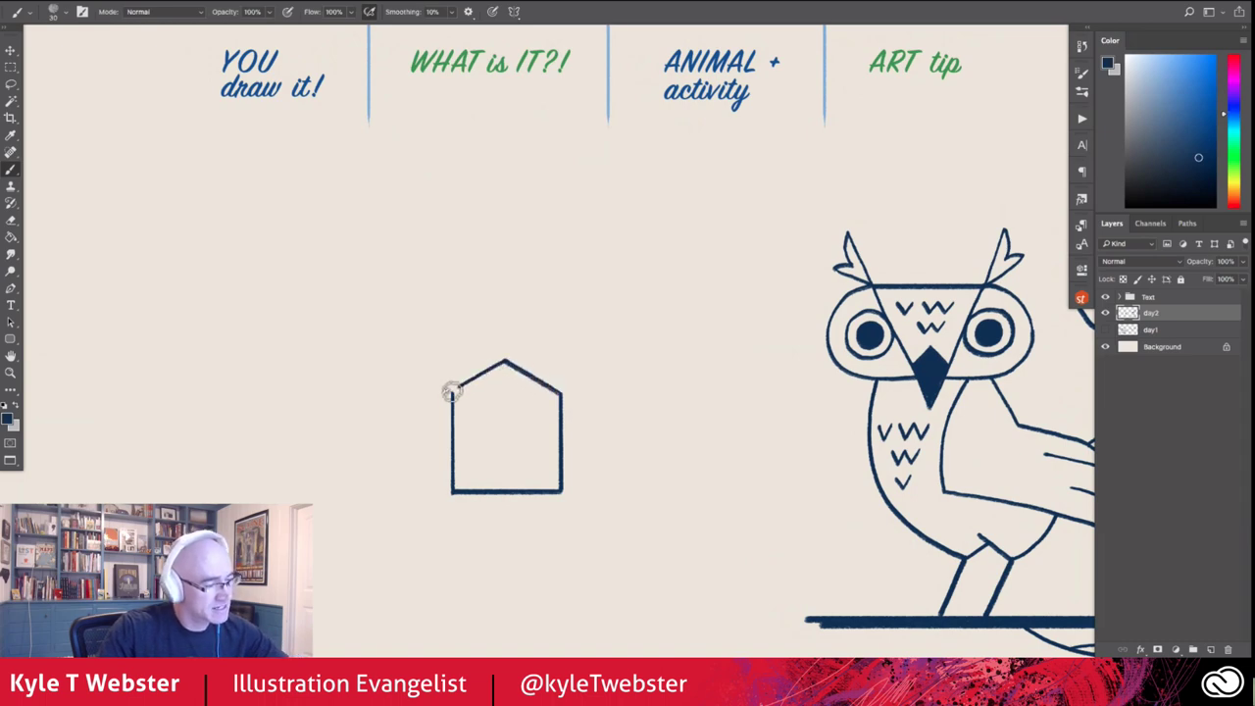
drag(560, 393, 452, 395)
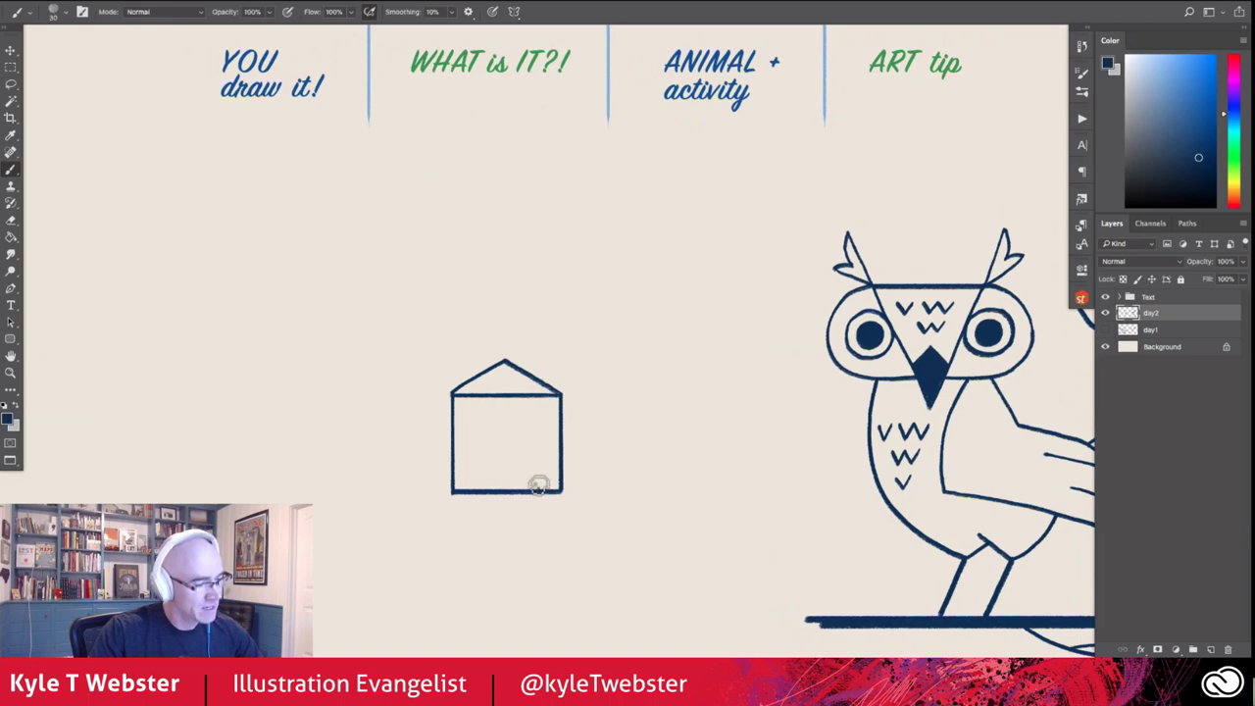
mouse_move(538, 486)
mouse_down()
mouse_move(528, 429)
mouse_move(499, 425)
mouse_move(478, 440)
mouse_move(476, 491)
mouse_up()
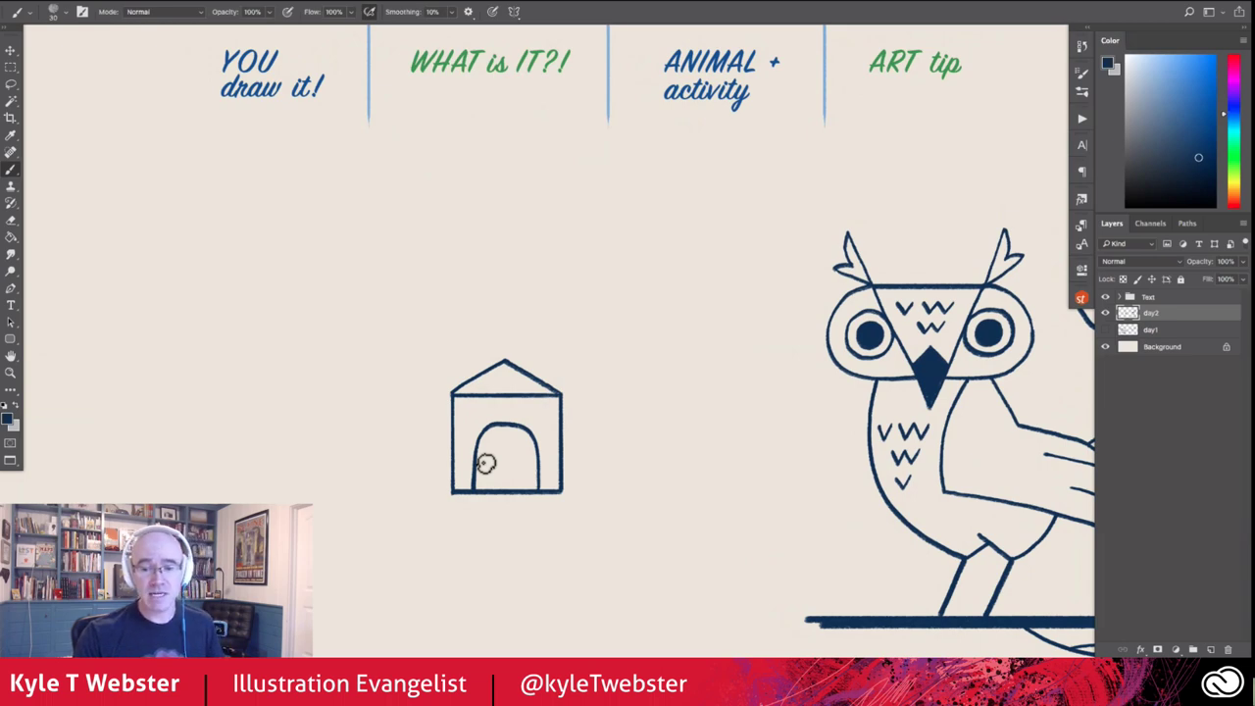
click(478, 335)
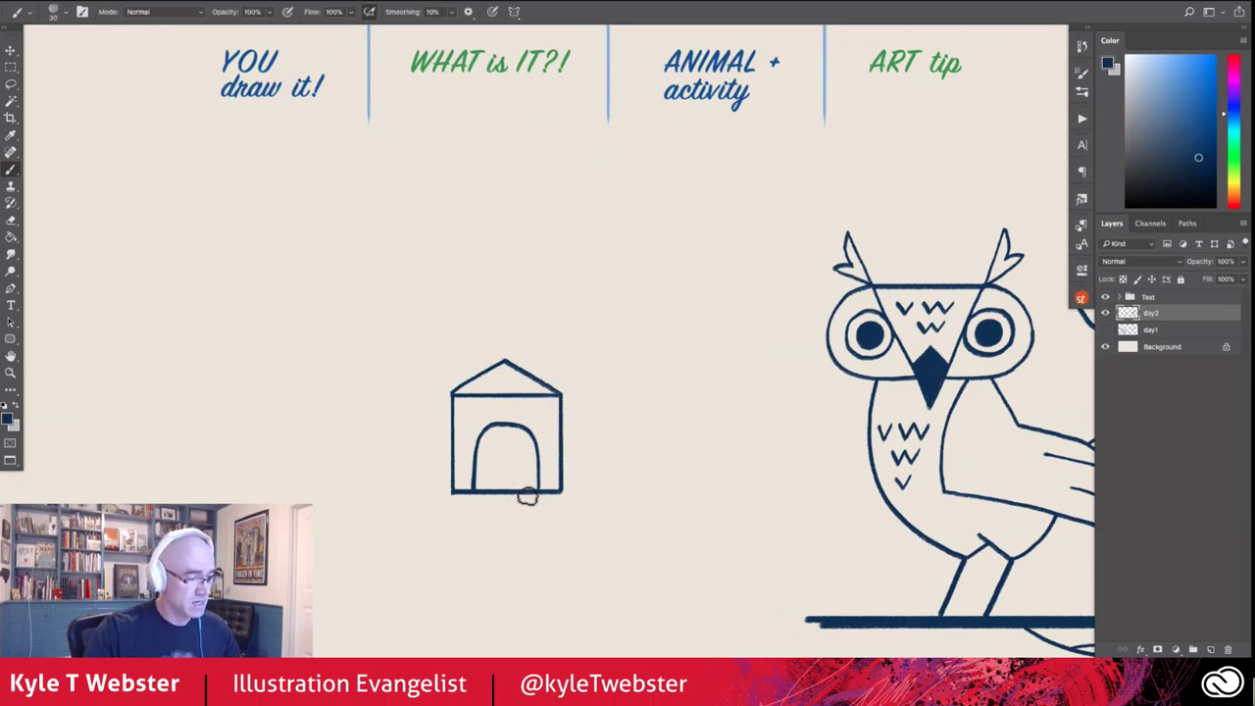
Draw the scooter's front wheel below the box and two curved stems rising from its top
drag(526, 493, 525, 552)
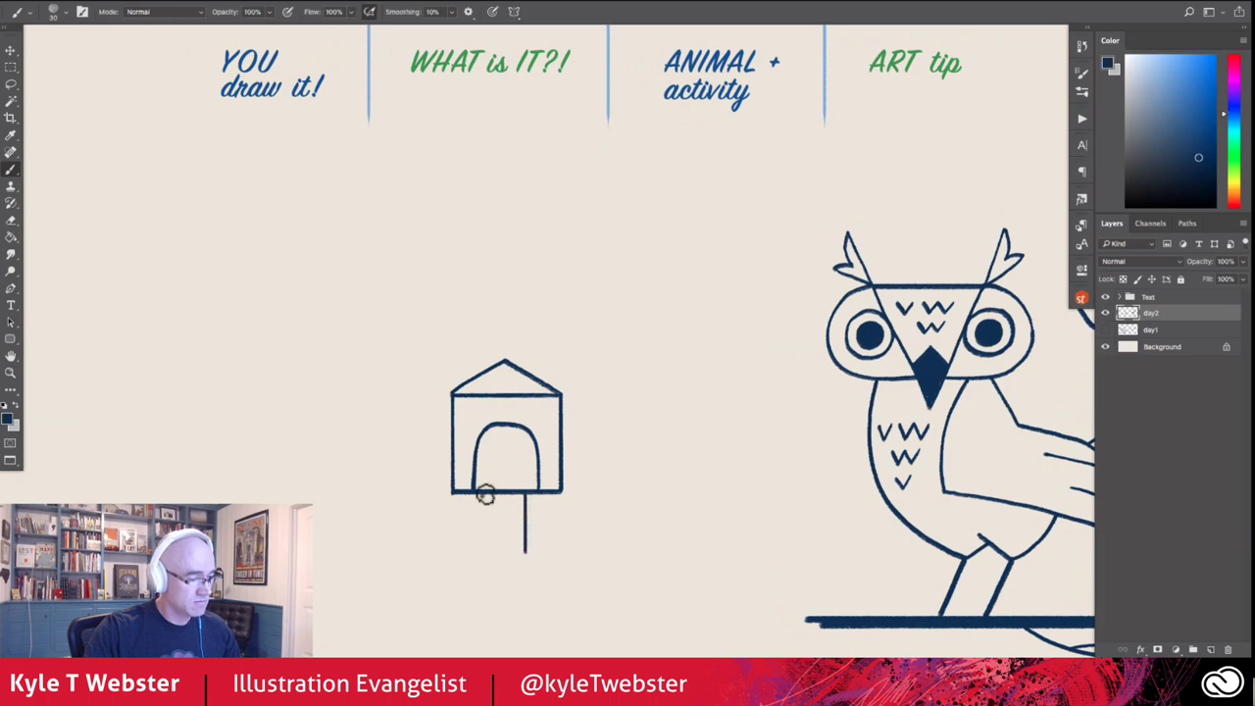
mouse_move(485, 494)
mouse_down()
mouse_move(518, 579)
mouse_move(525, 553)
mouse_up()
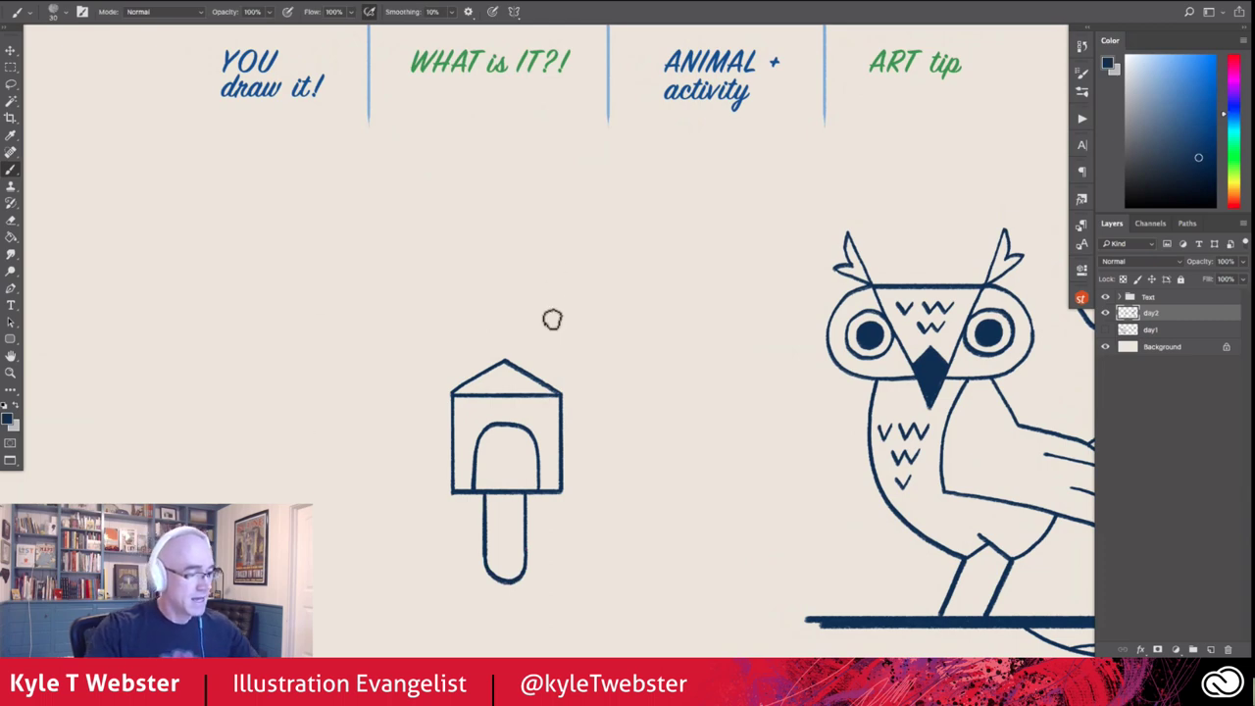
drag(529, 365, 565, 315)
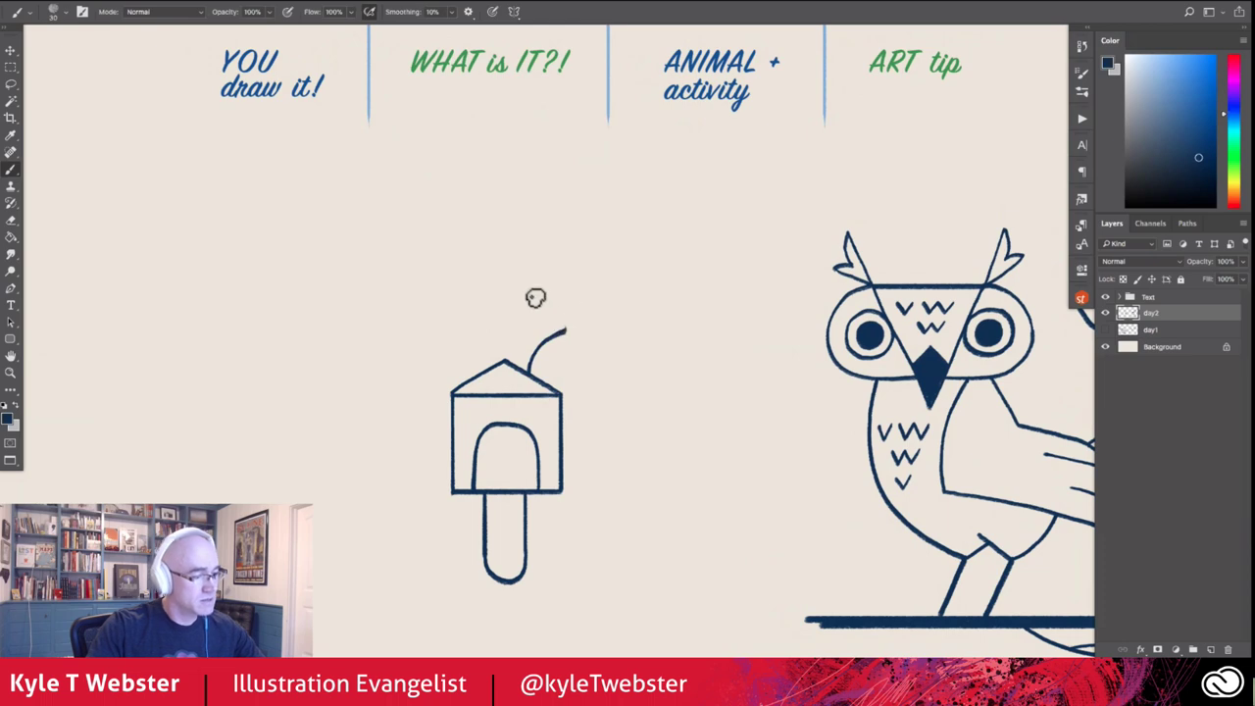
drag(481, 365, 446, 335)
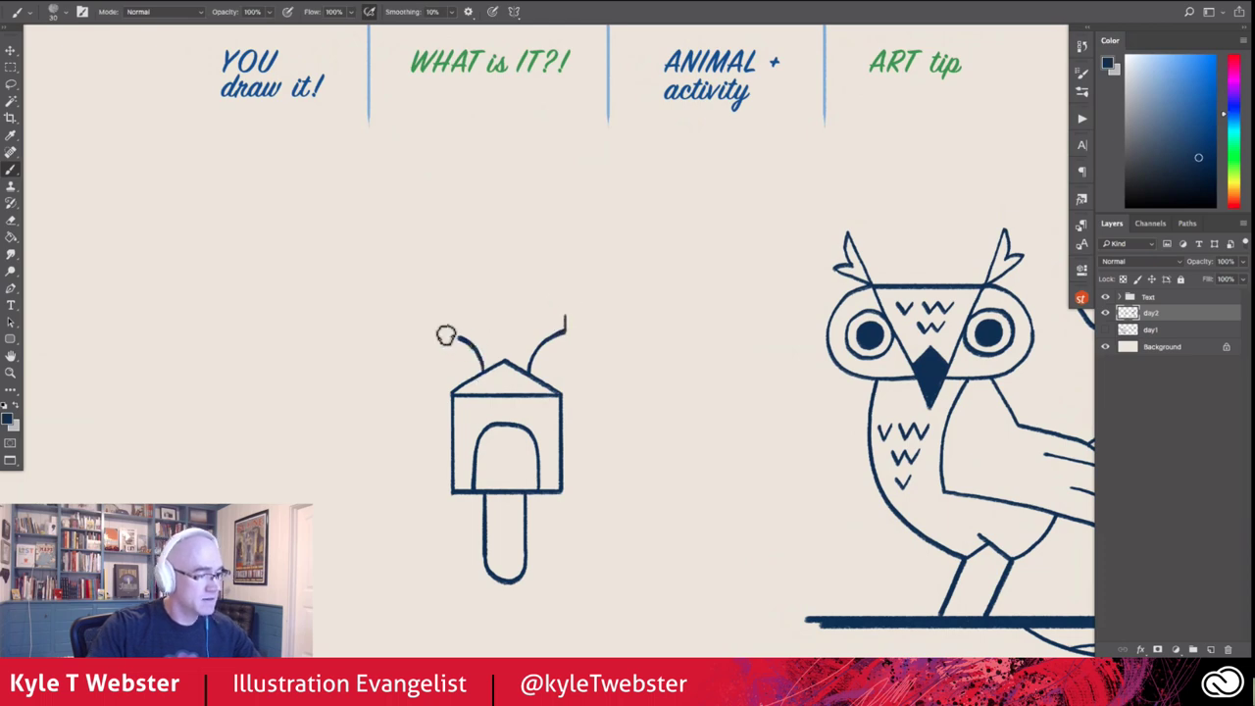
Join the stem tops with a thickened handlebar and add fingers on both grips
click(565, 315)
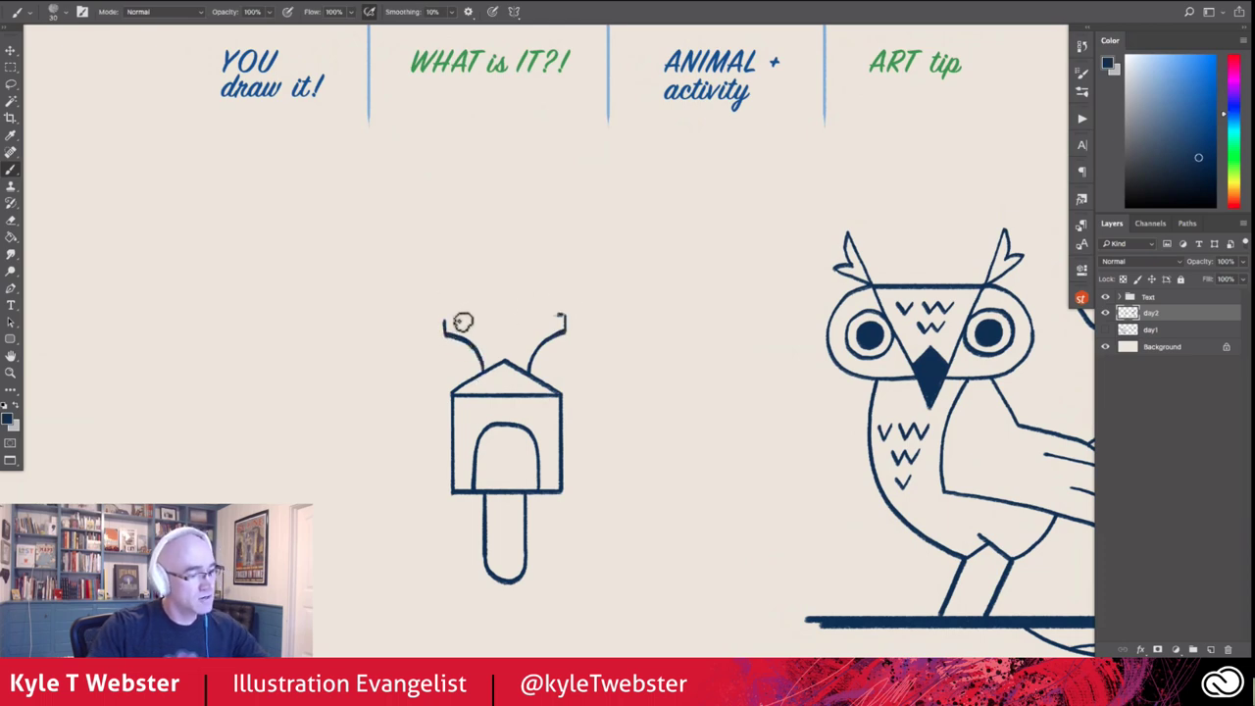
shift+click(444, 314)
mouse_move(445, 314)
mouse_down()
mouse_move(444, 338)
mouse_move(490, 331)
mouse_move(504, 356)
mouse_move(515, 321)
mouse_move(579, 321)
mouse_up()
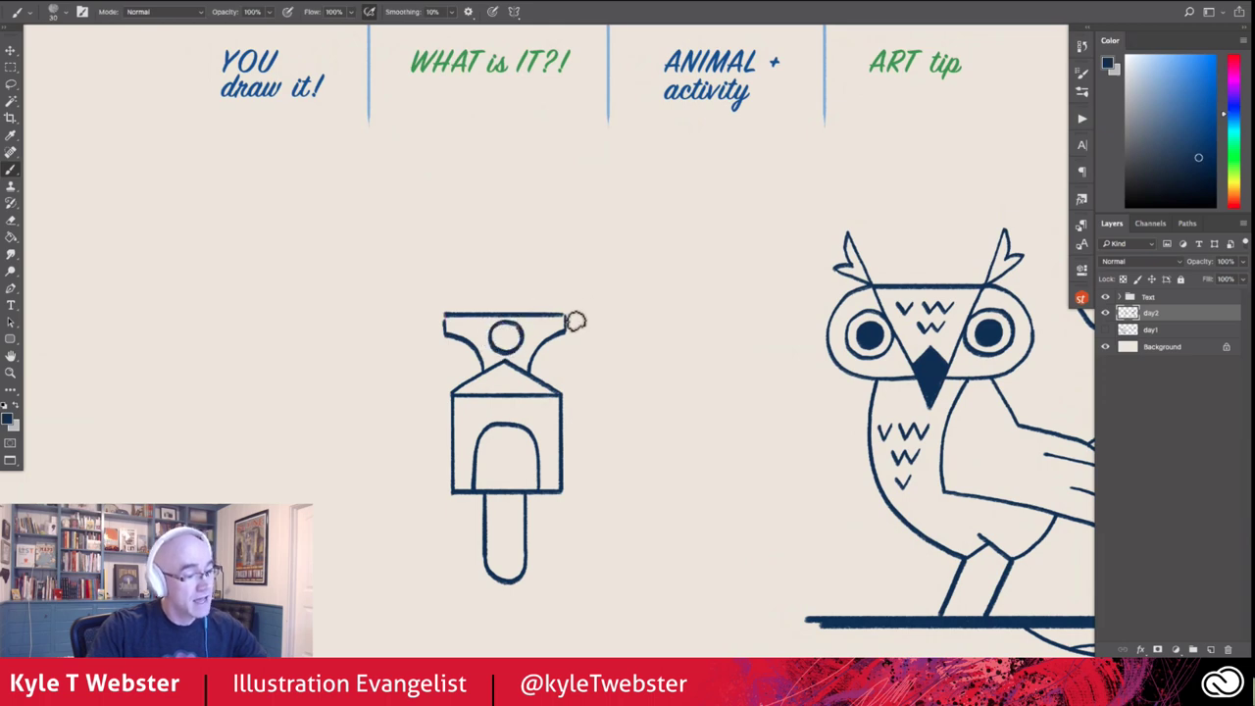
drag(441, 323, 432, 322)
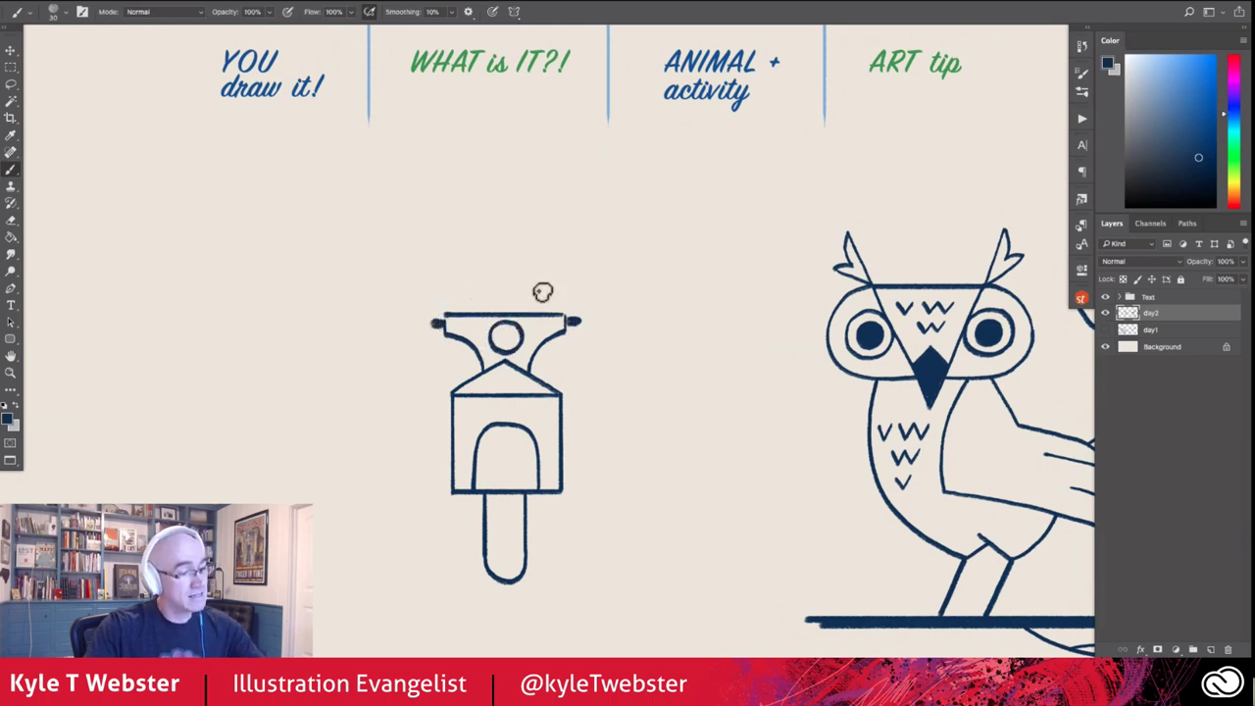
mouse_move(573, 320)
mouse_down()
mouse_move(605, 328)
mouse_move(583, 317)
mouse_up()
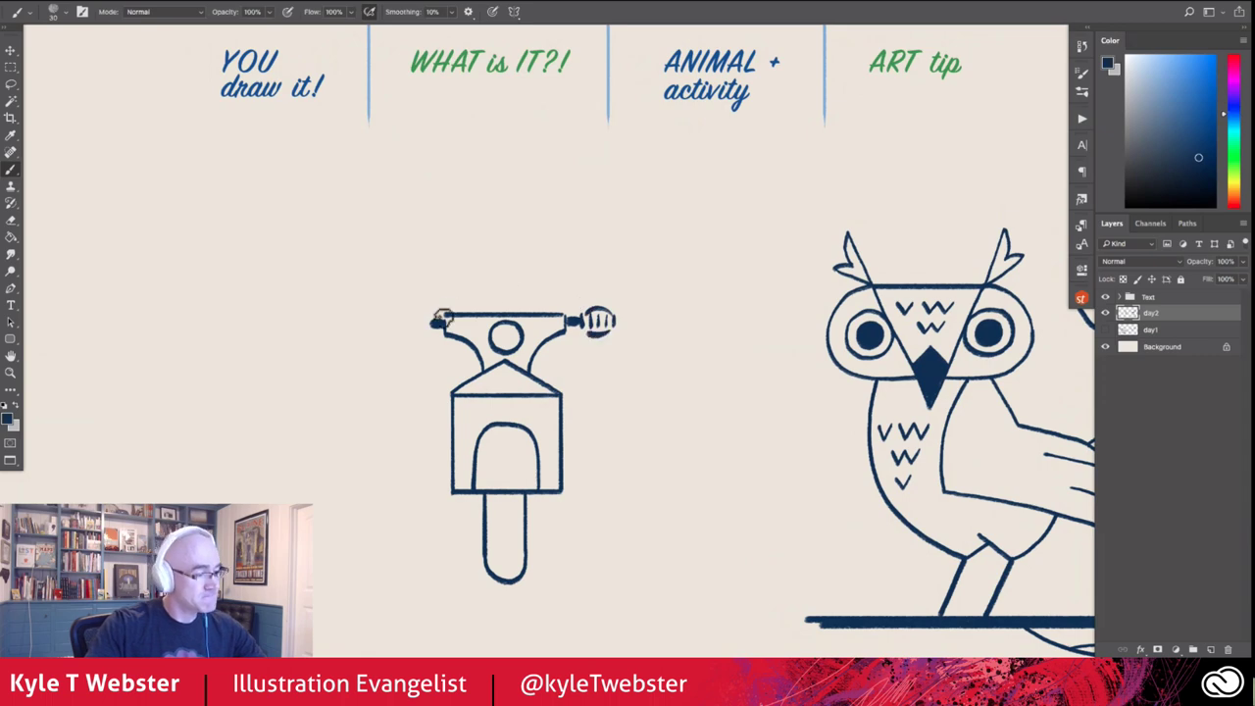
mouse_move(416, 315)
mouse_down()
mouse_move(415, 327)
mouse_move(394, 323)
mouse_move(412, 338)
mouse_move(431, 331)
mouse_up()
drag(586, 324, 588, 339)
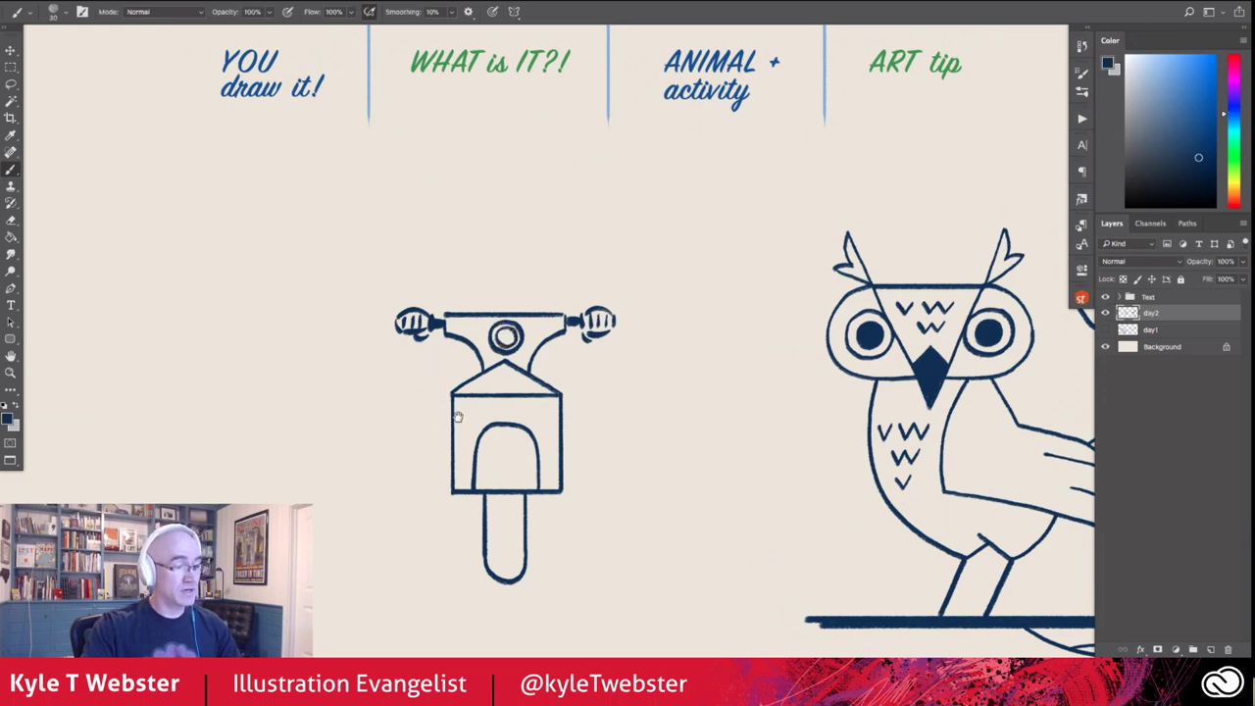
Draw the rider's arms below the handlebars and legs down both sides ending in feet
drag(488, 460, 520, 503)
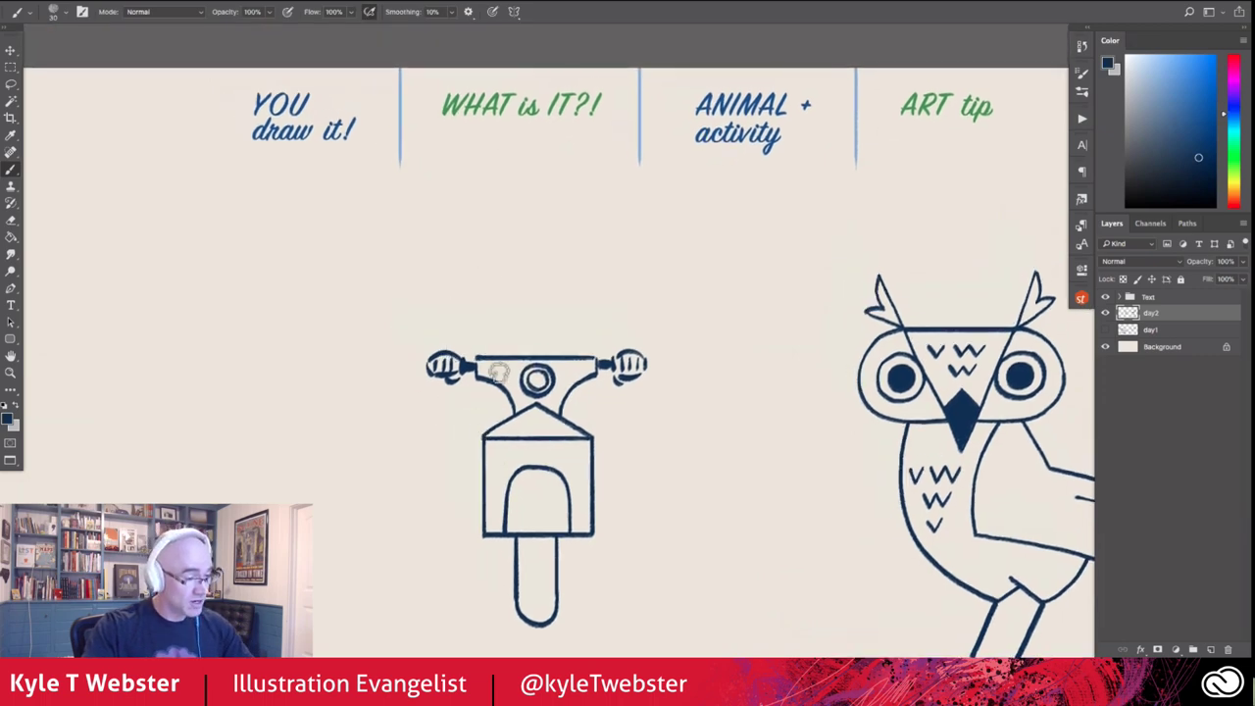
drag(487, 384, 486, 408)
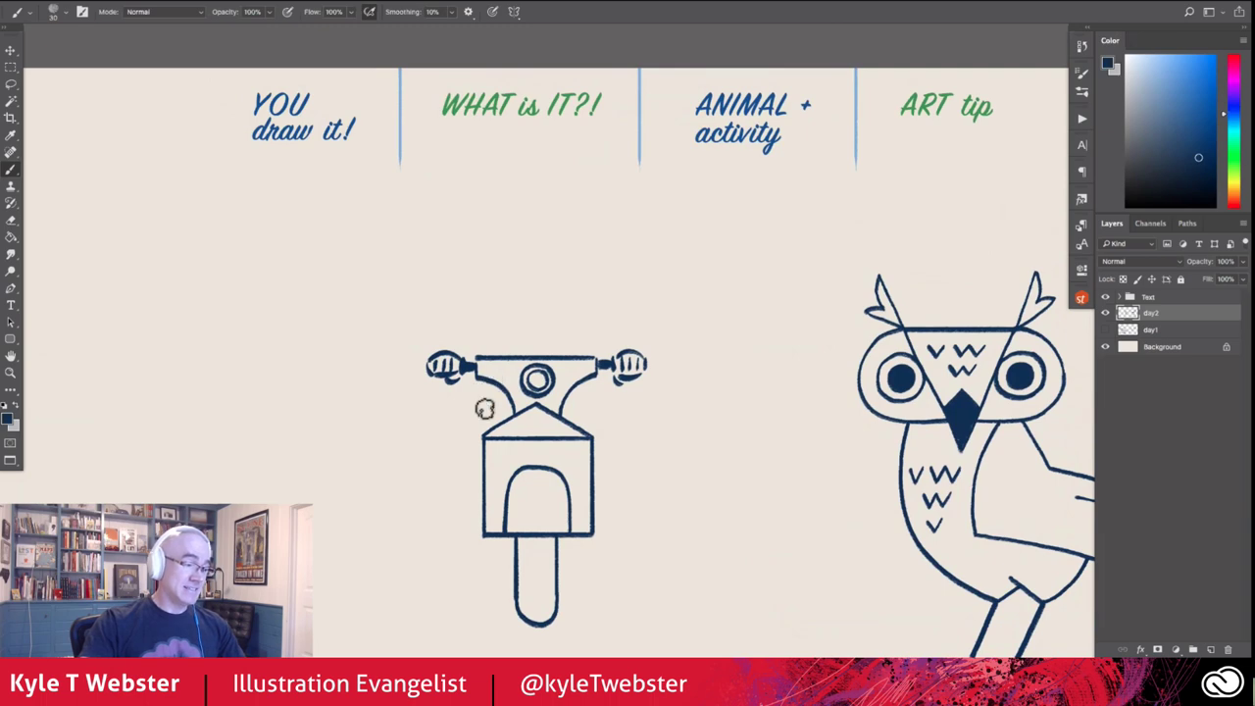
drag(583, 385, 591, 404)
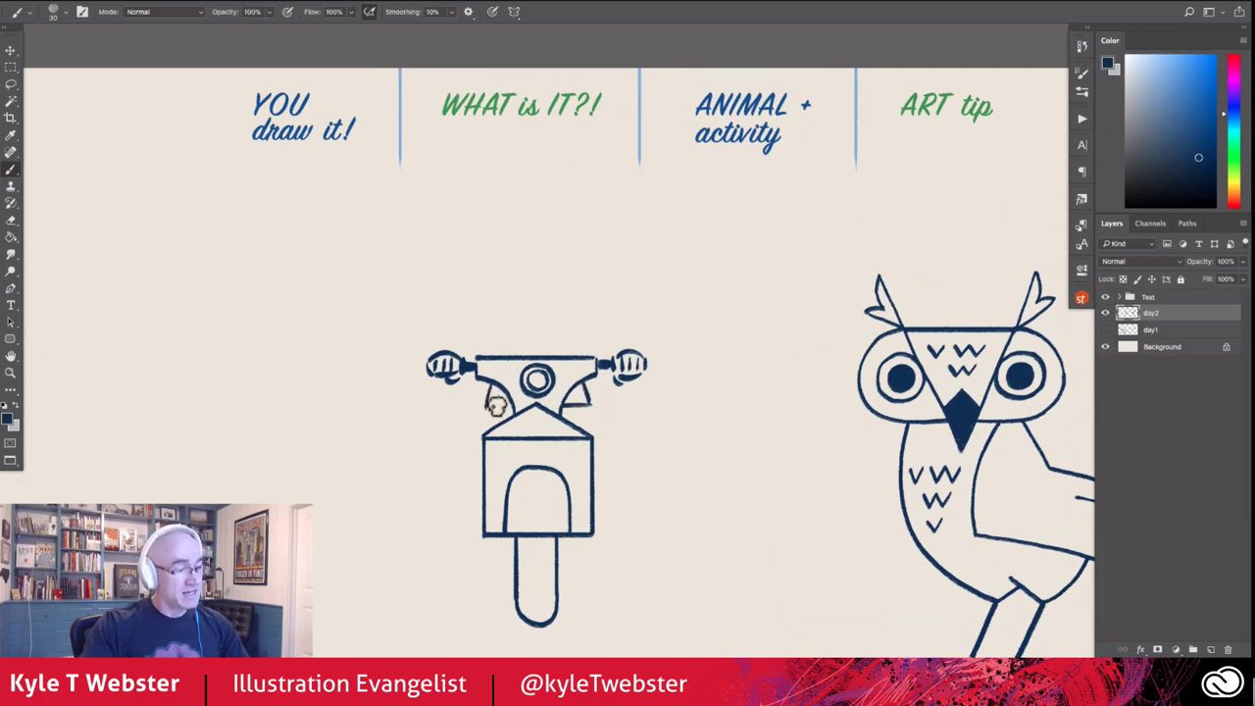
drag(483, 410, 471, 550)
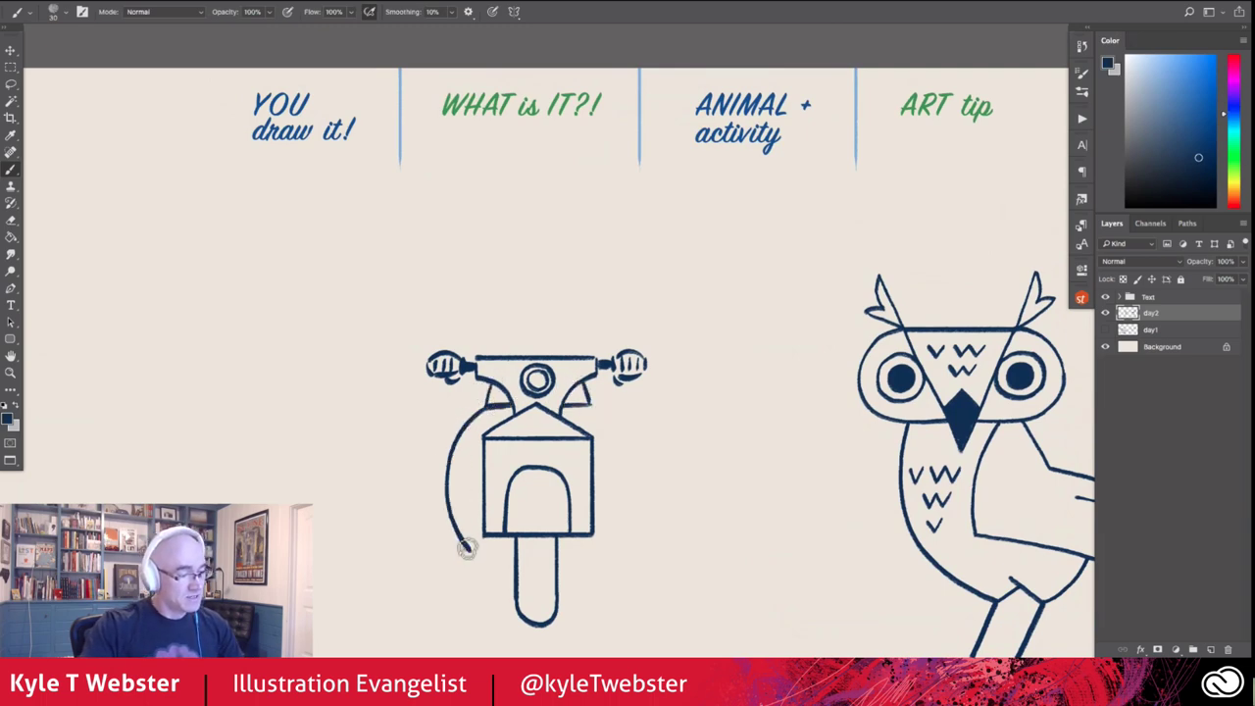
mouse_move(591, 406)
mouse_down()
mouse_move(629, 506)
mouse_move(588, 552)
mouse_up()
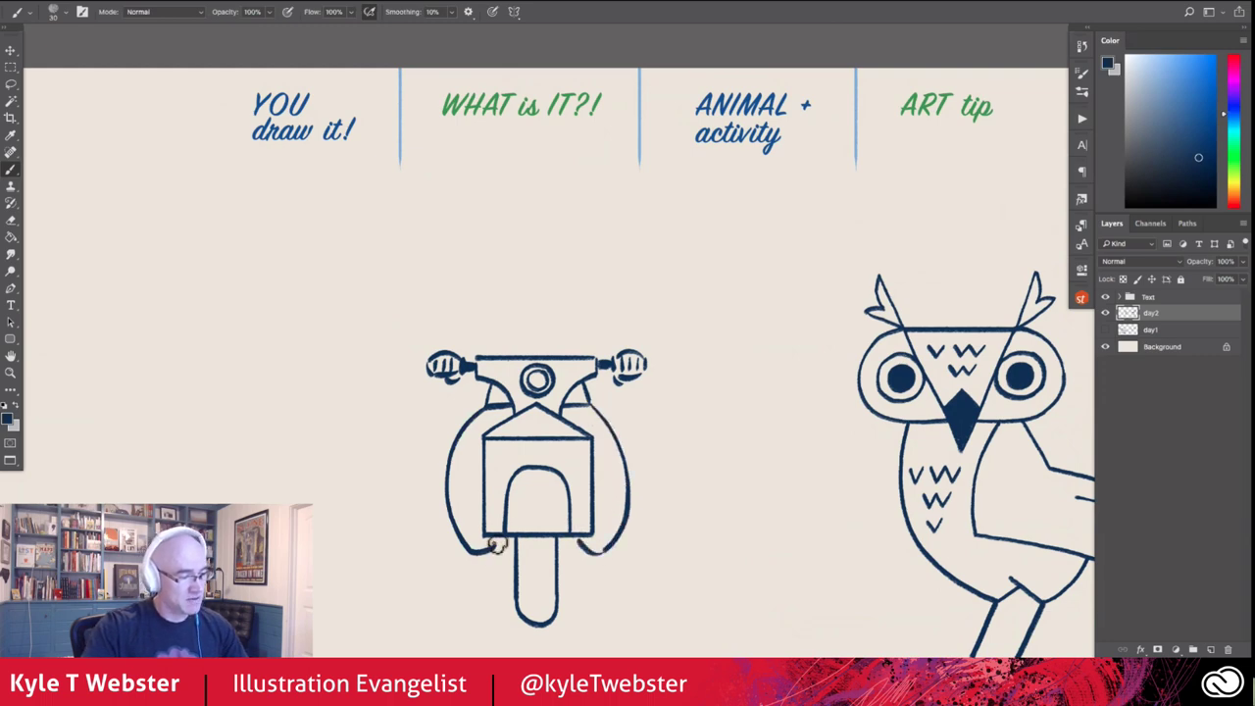
mouse_move(498, 557)
mouse_down()
mouse_move(475, 557)
mouse_move(498, 556)
mouse_up()
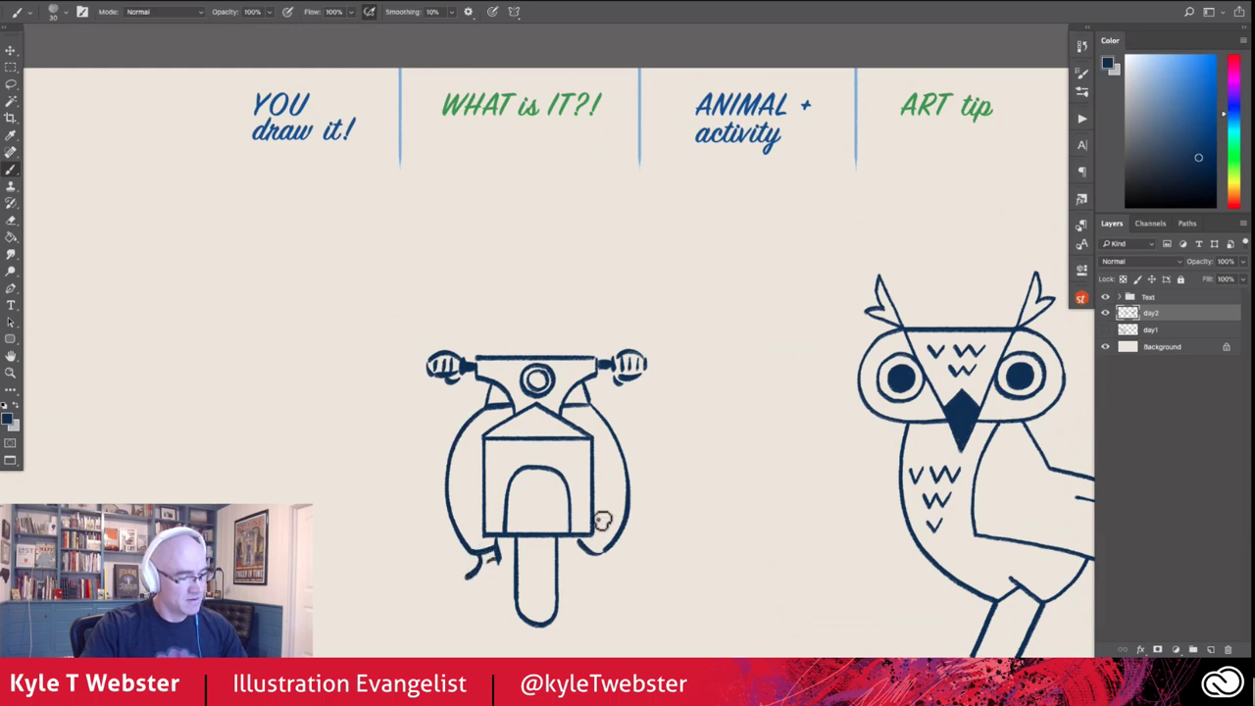
drag(580, 556, 600, 567)
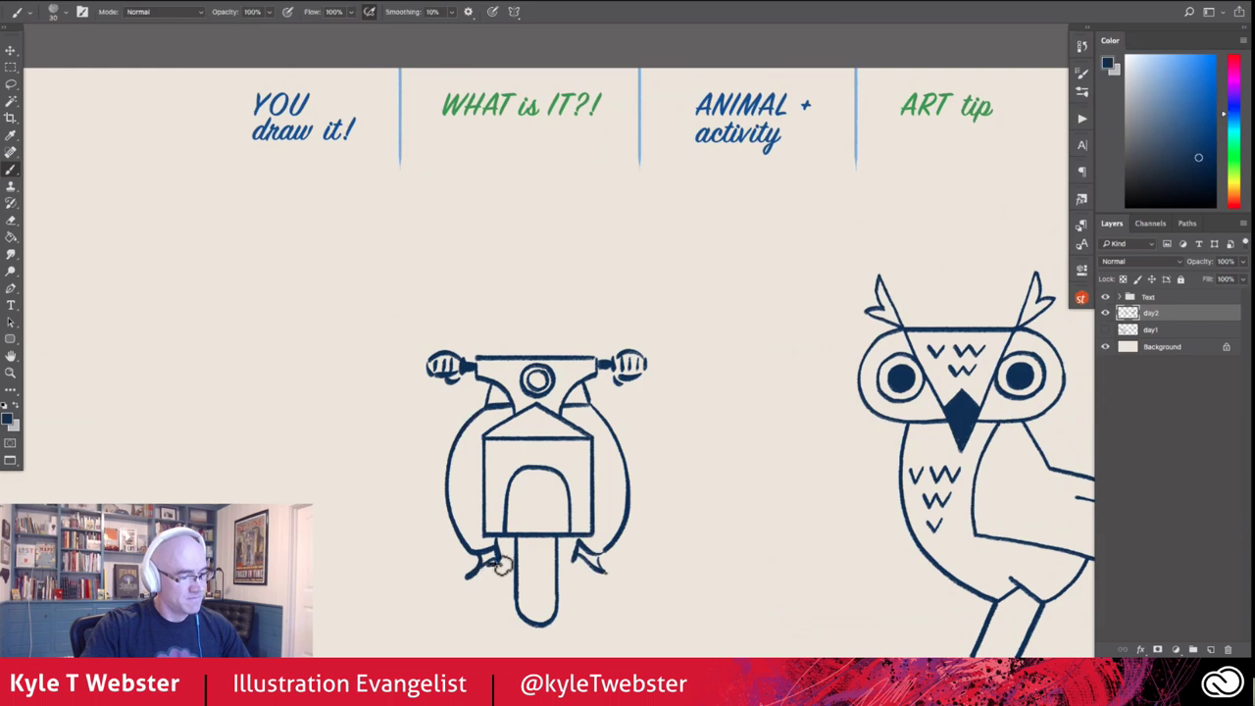
drag(501, 565, 492, 574)
drag(579, 567, 561, 564)
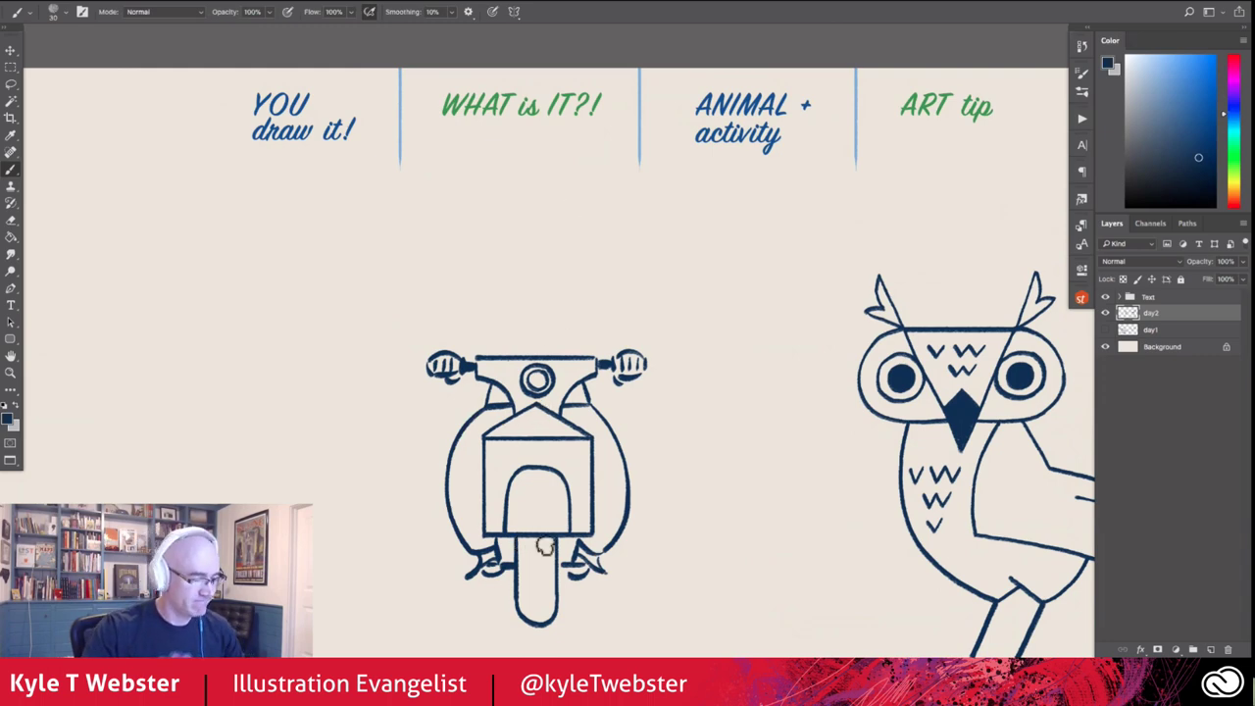
Add wheel tread lines and sketch the rider's shoulders, body and head band
drag(520, 541, 520, 600)
mouse_move(527, 541)
mouse_down()
mouse_move(526, 603)
mouse_move(551, 599)
mouse_up()
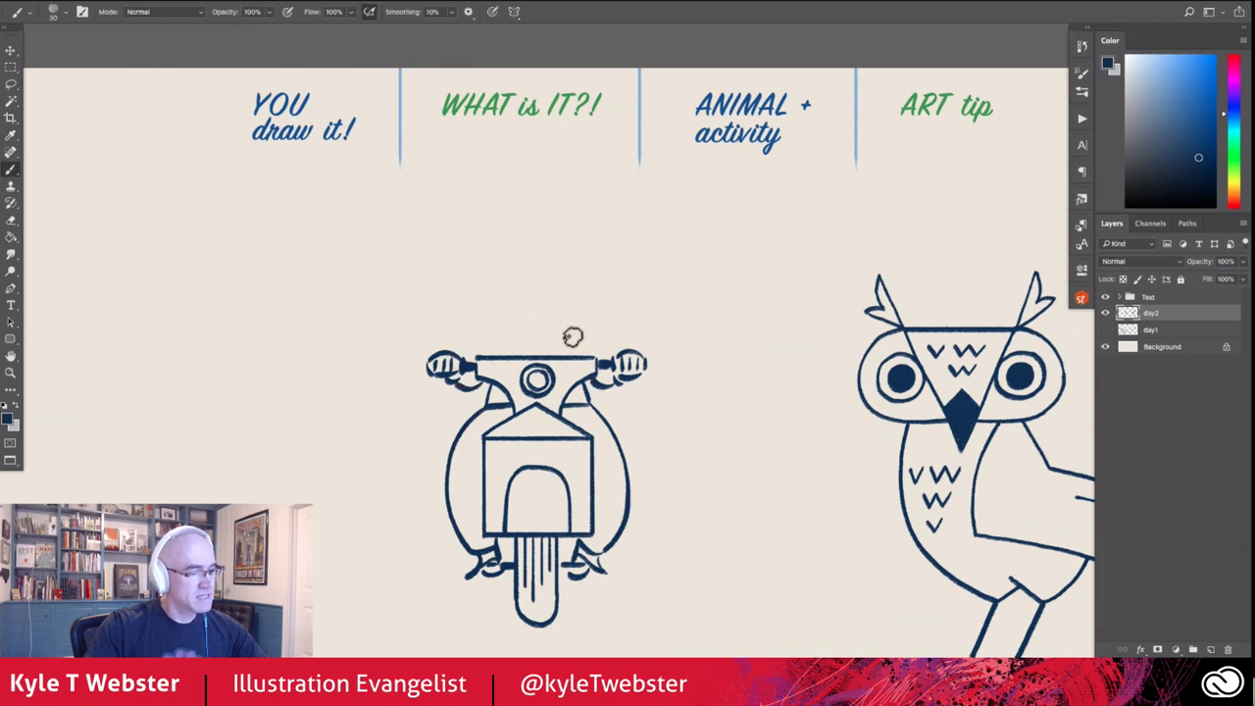
drag(603, 353, 569, 311)
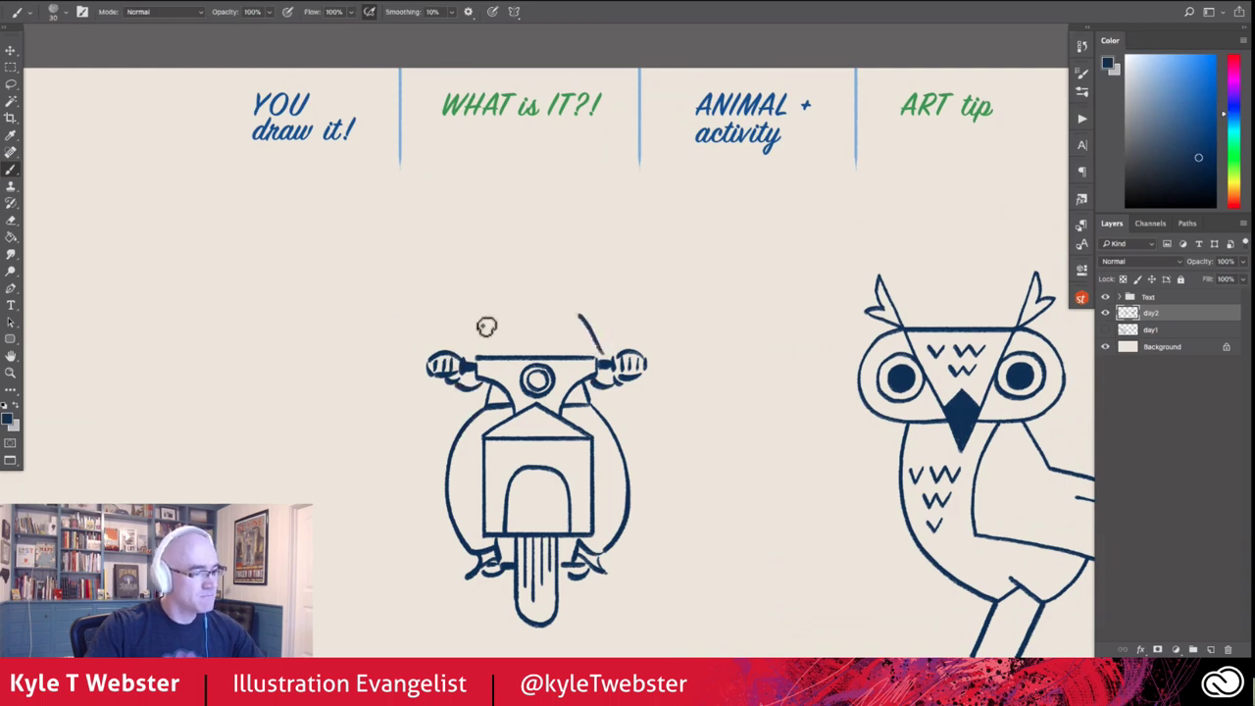
drag(485, 322, 500, 312)
mouse_move(467, 355)
mouse_down()
mouse_move(498, 314)
mouse_move(556, 331)
mouse_move(568, 314)
mouse_move(524, 314)
mouse_move(545, 314)
mouse_move(520, 280)
mouse_move(527, 287)
mouse_up()
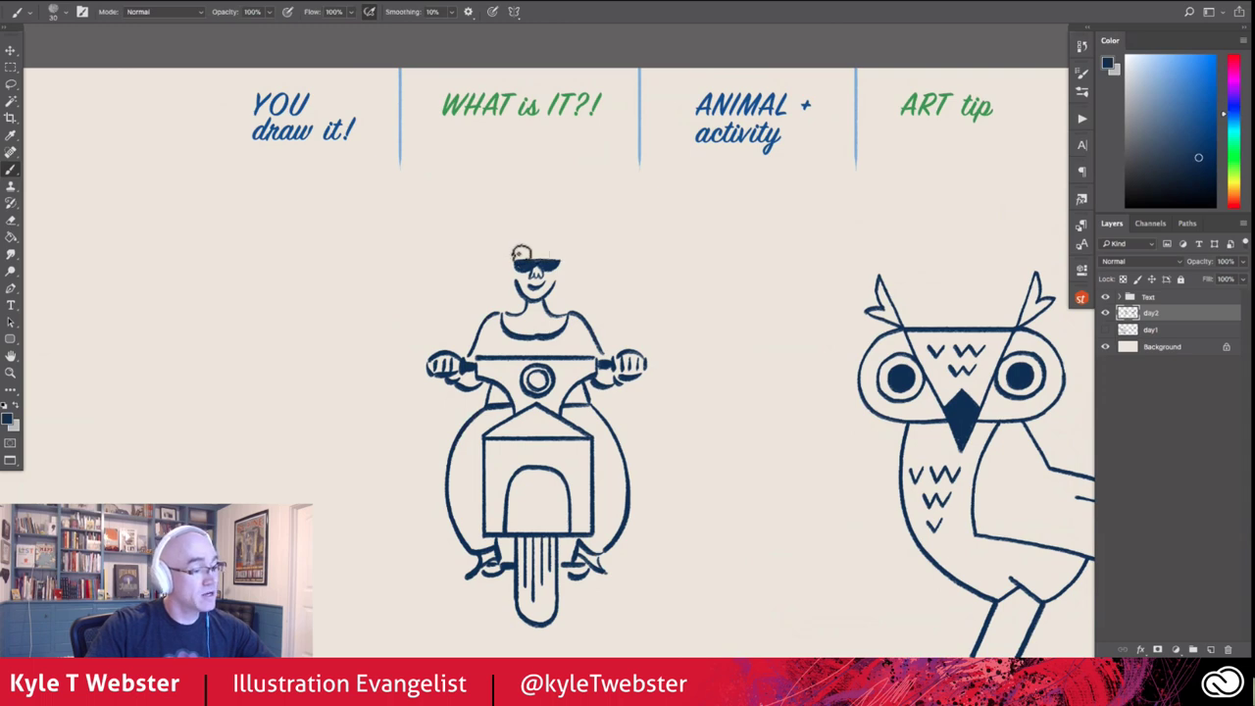
mouse_move(521, 253)
mouse_down()
mouse_move(558, 250)
mouse_move(534, 221)
mouse_move(507, 251)
mouse_move(546, 236)
mouse_move(483, 279)
mouse_move(510, 293)
mouse_up()
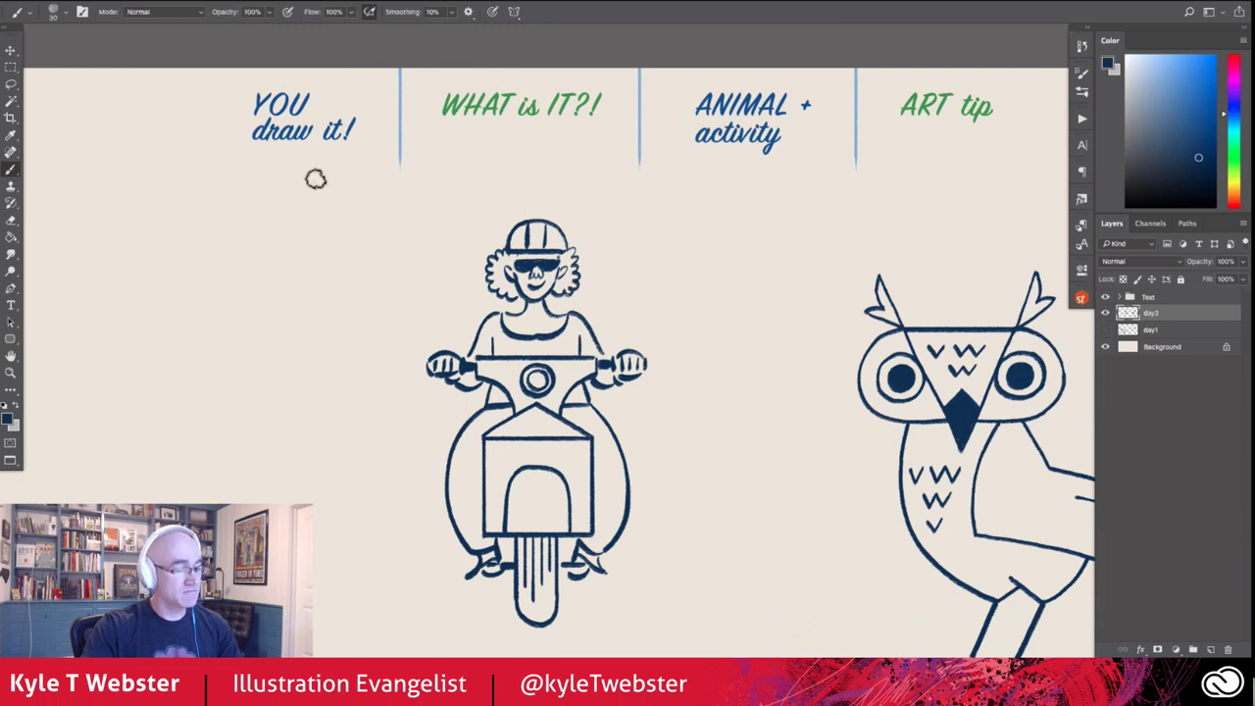
Brush a ground shadow line, a curly motion trail, a fender highlight and helmet stripes
drag(630, 627, 438, 629)
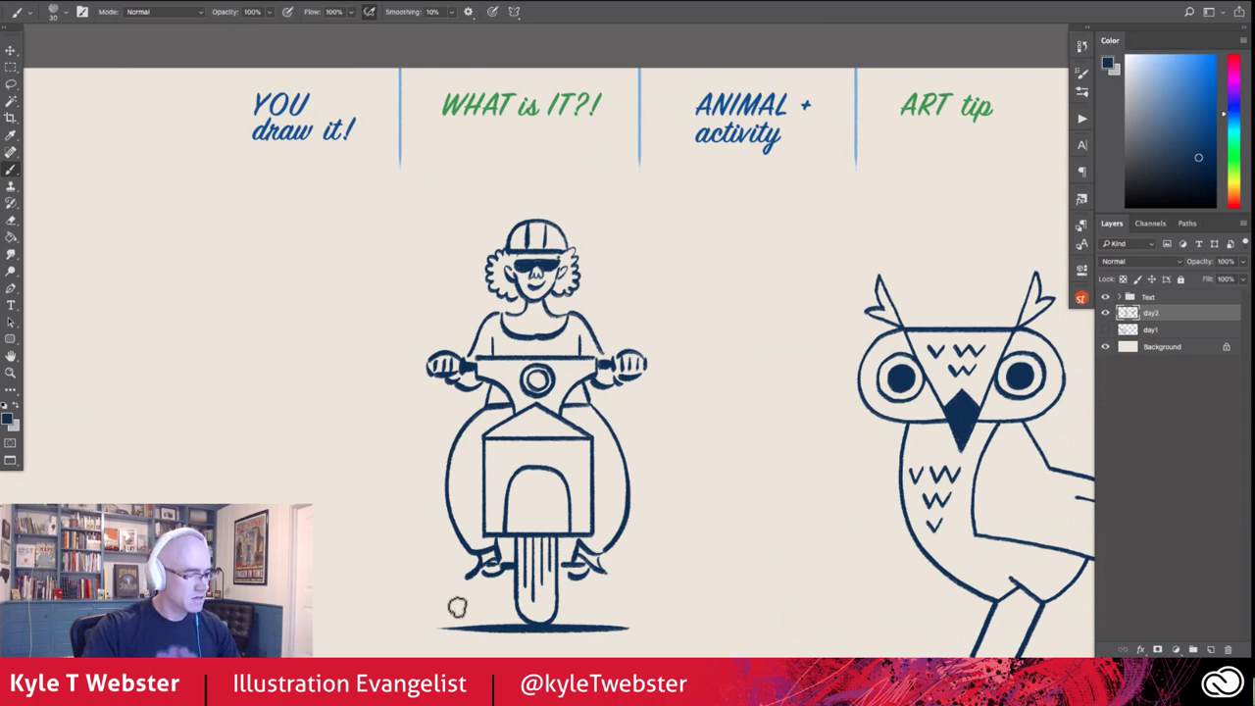
drag(462, 607, 374, 454)
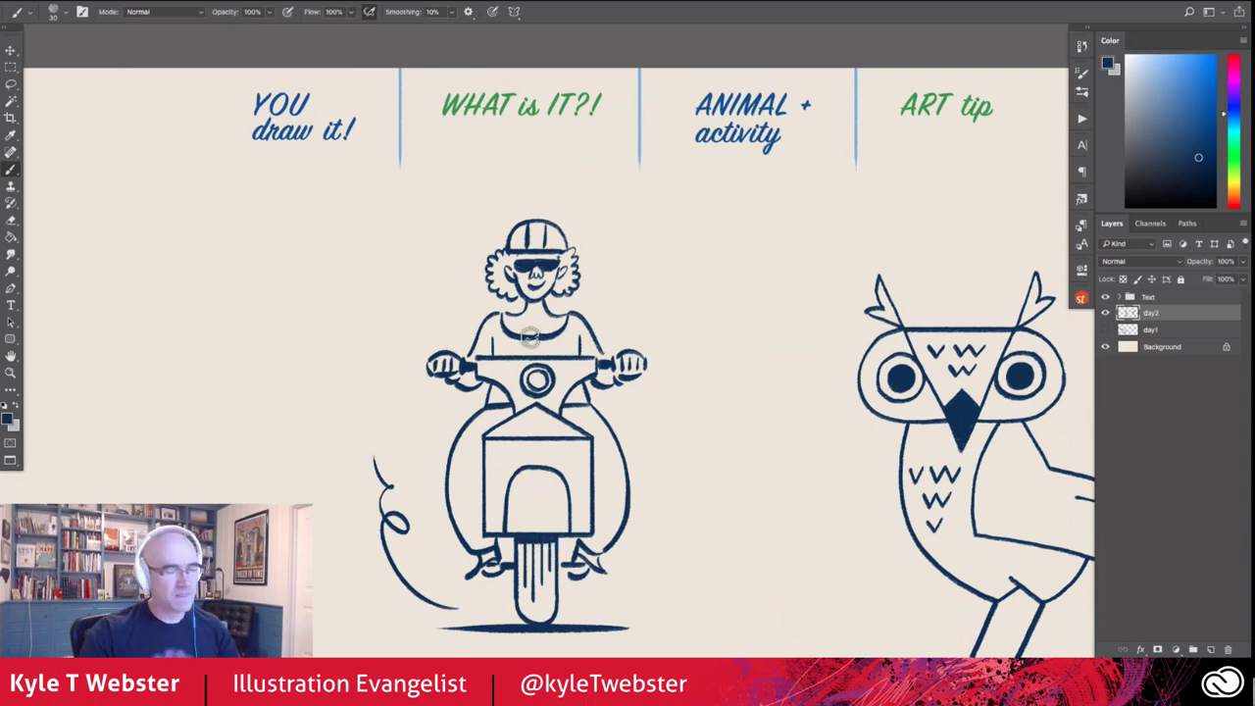
drag(551, 488, 554, 508)
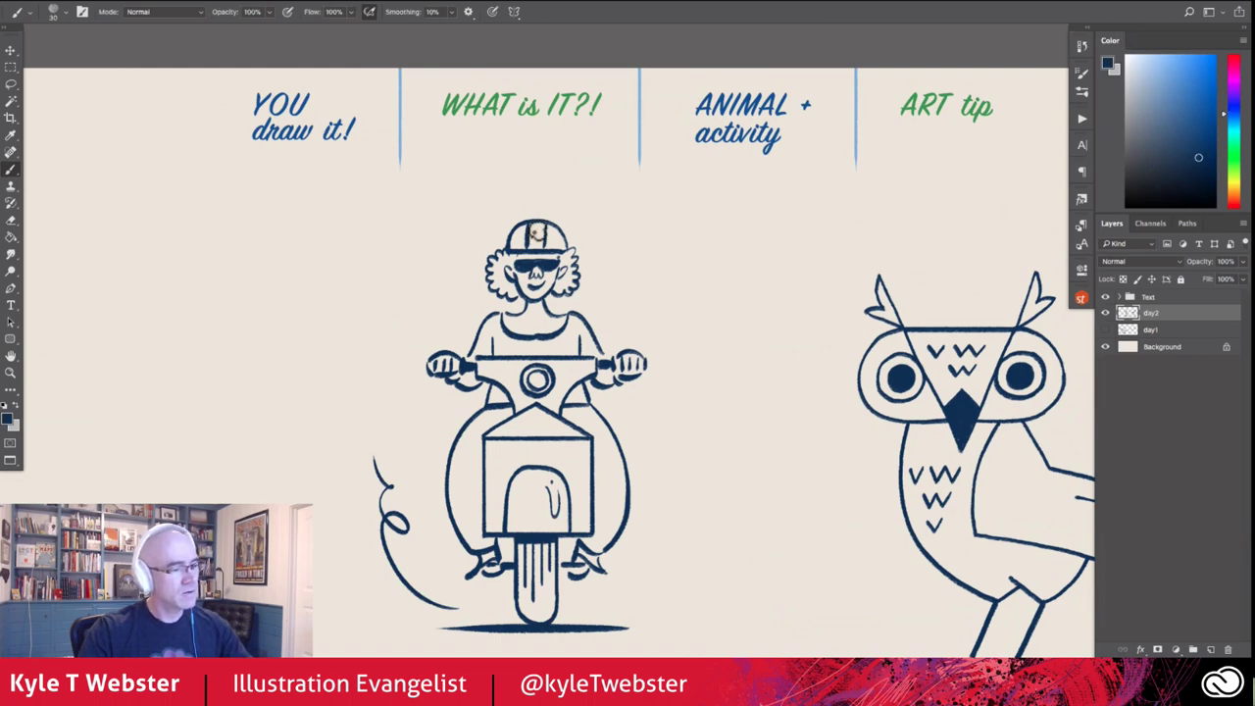
drag(543, 219, 529, 243)
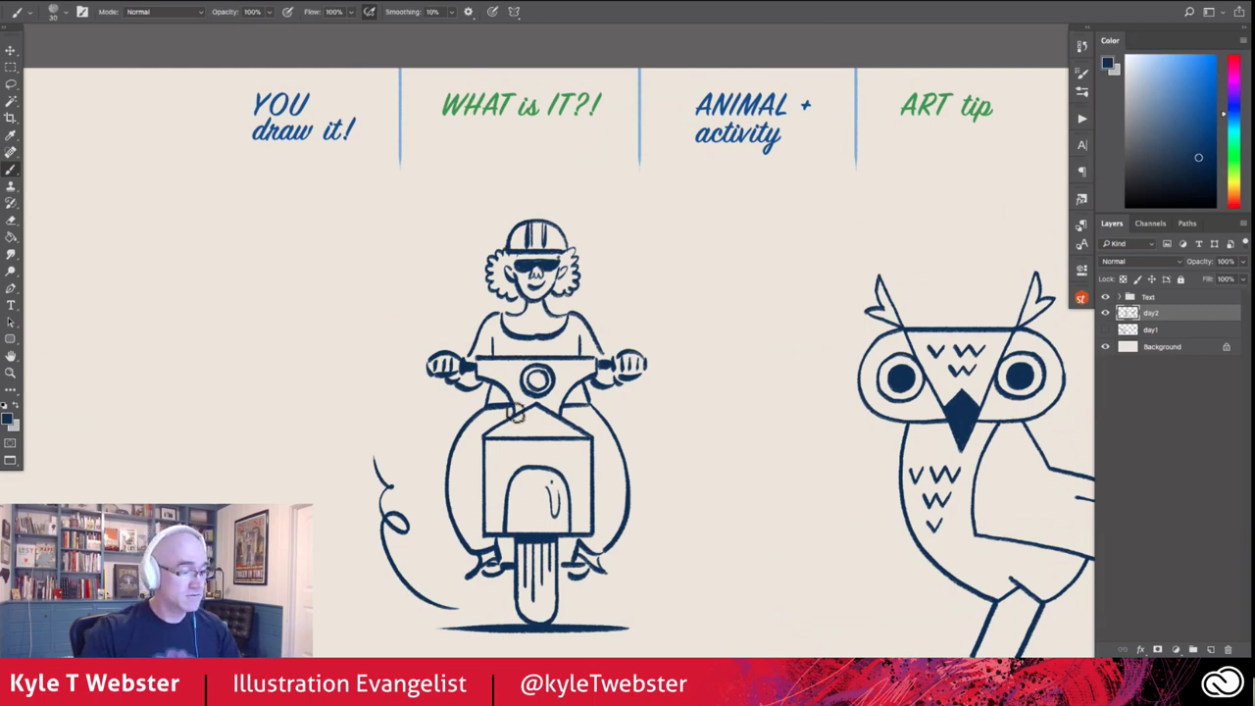
key(ctrl+0)
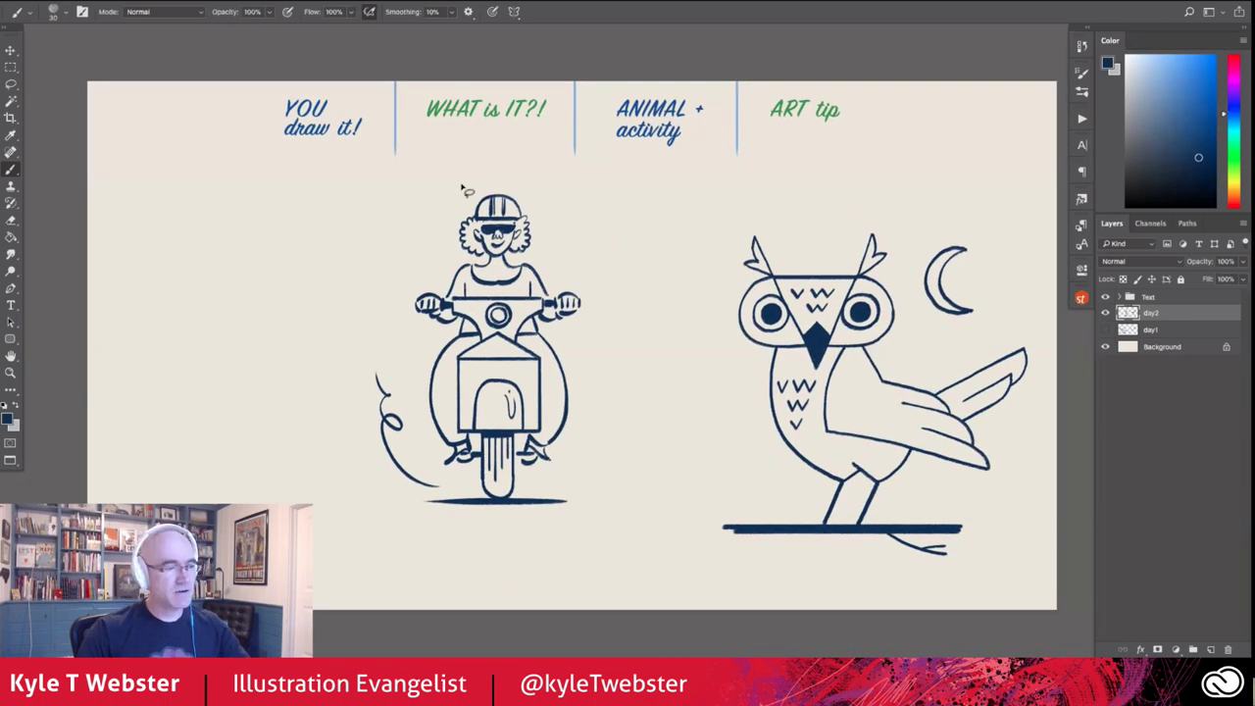
Lasso the scooter rider and move it right and down toward the owl
key(l)
mouse_move(443, 187)
mouse_down()
mouse_move(407, 203)
mouse_move(444, 186)
mouse_up()
key(v)
drag(412, 296, 500, 334)
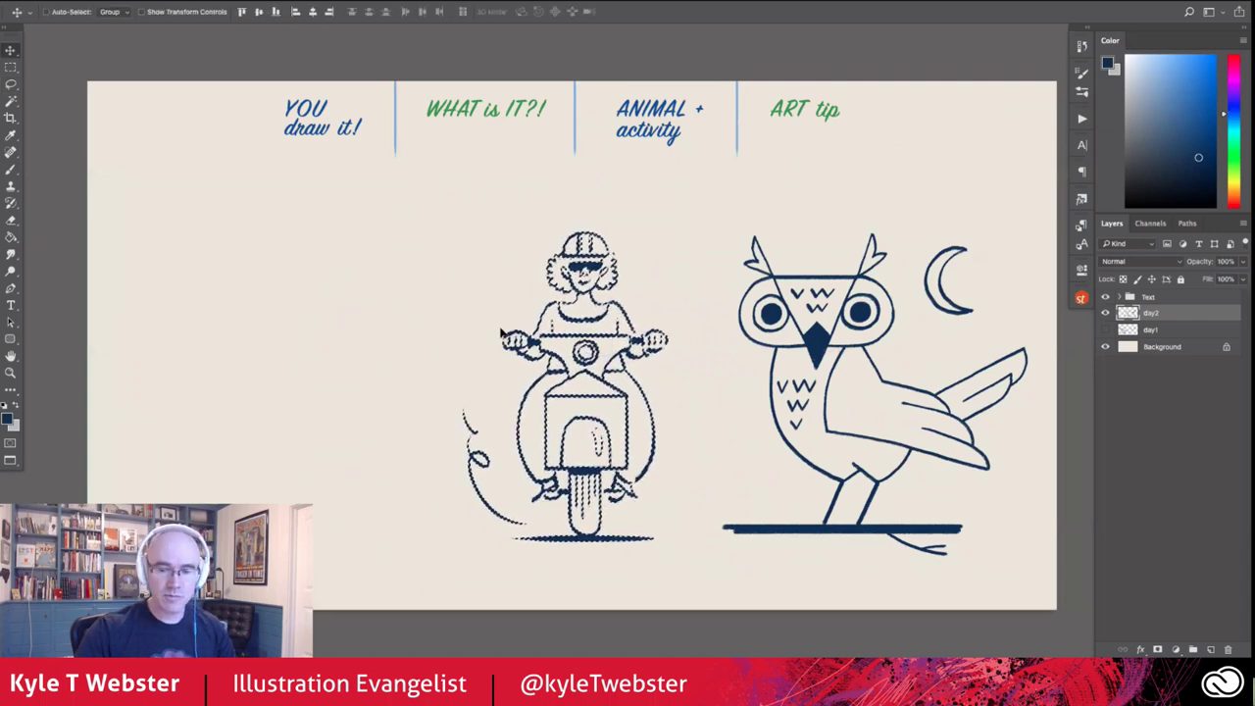
key(ctrl+d)
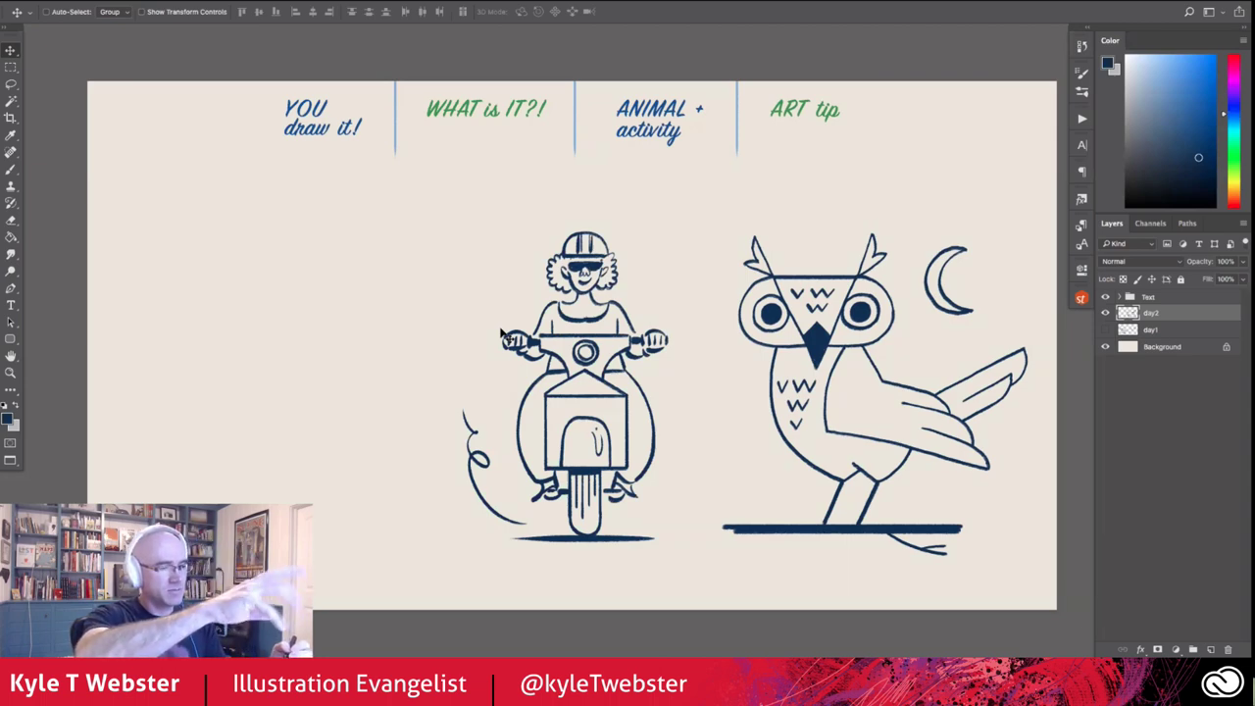
Scale the scooter and owl artwork down into the page's lower right corner
key(ctrl+t)
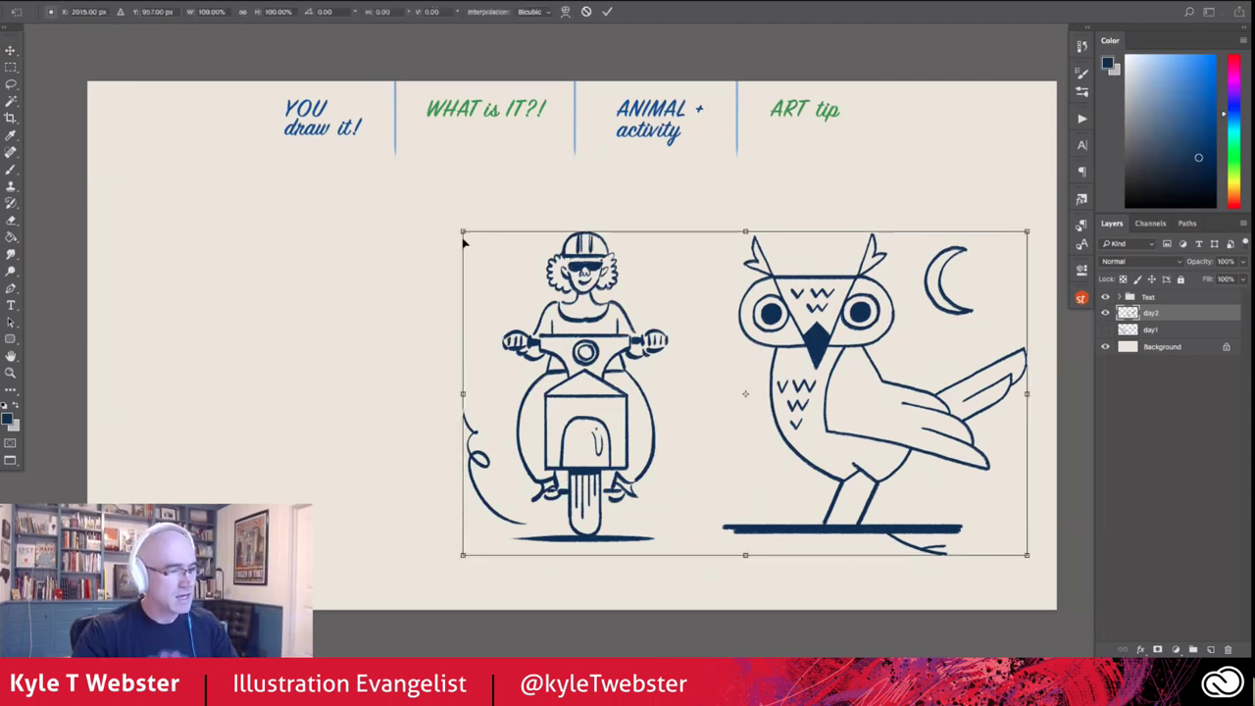
drag(463, 231, 659, 331)
drag(699, 398, 712, 361)
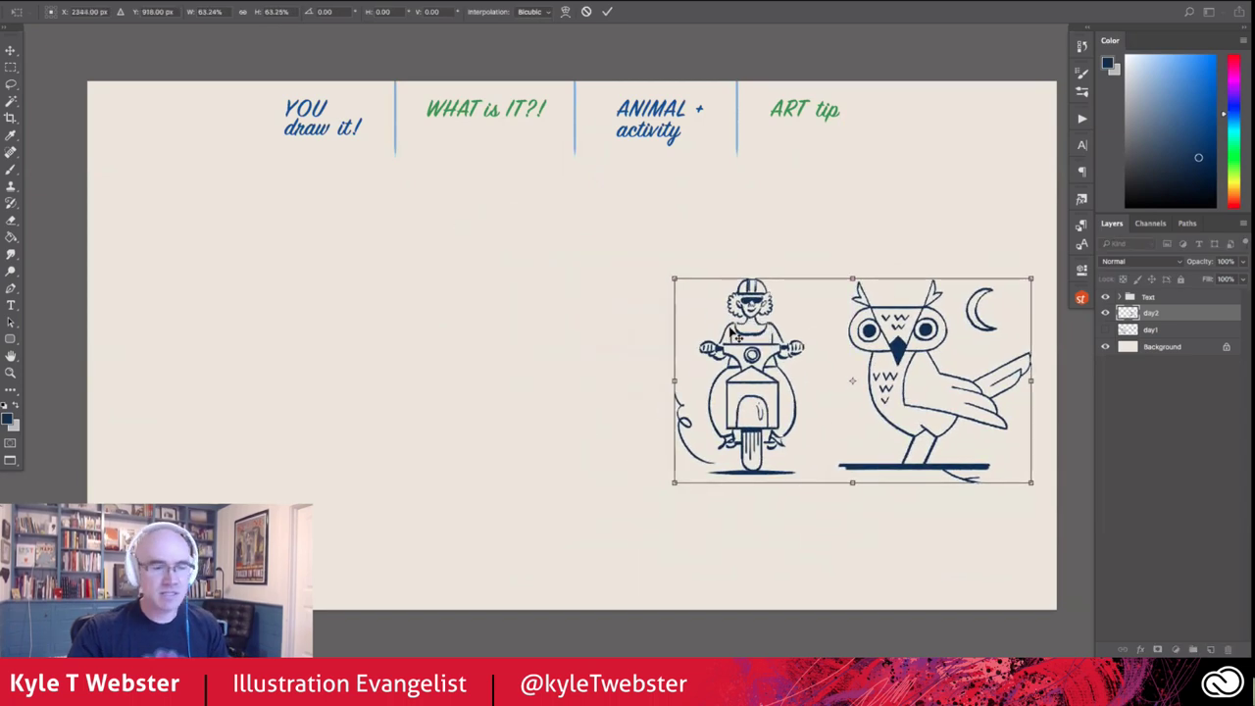
key(Return)
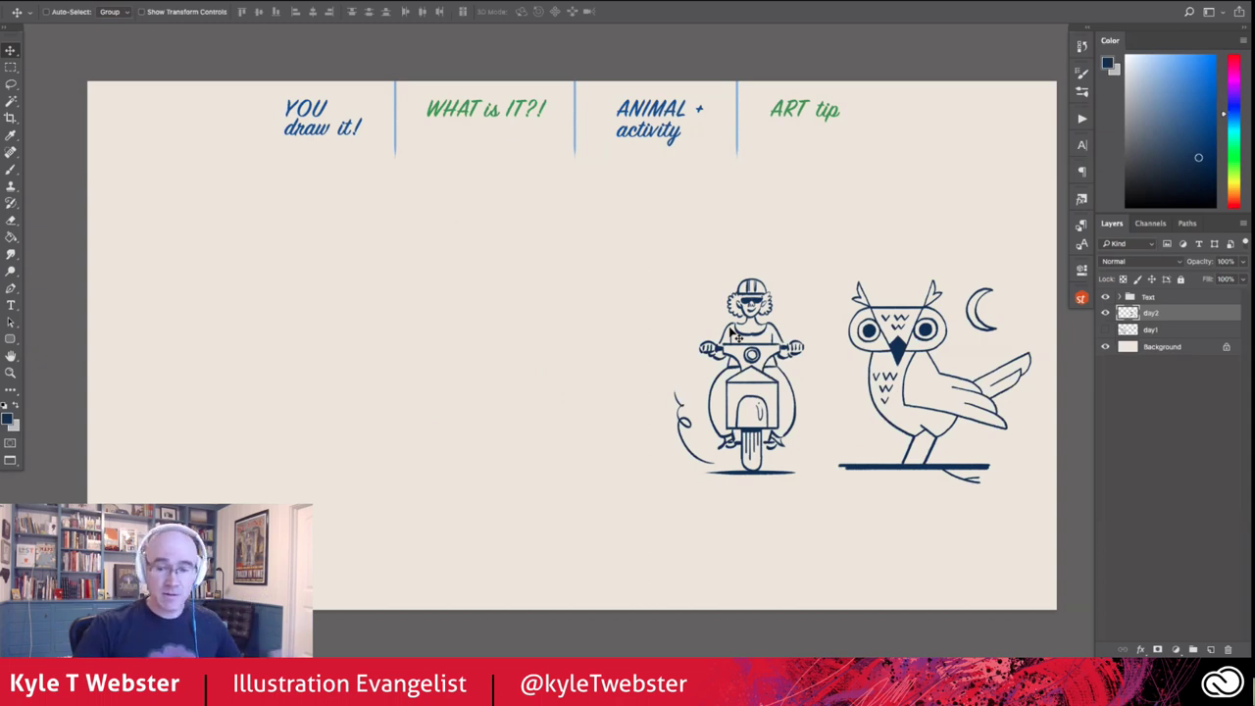
Pick a light blue colour and sketch an elongated snowboard outline
key(b)
click(1158, 62)
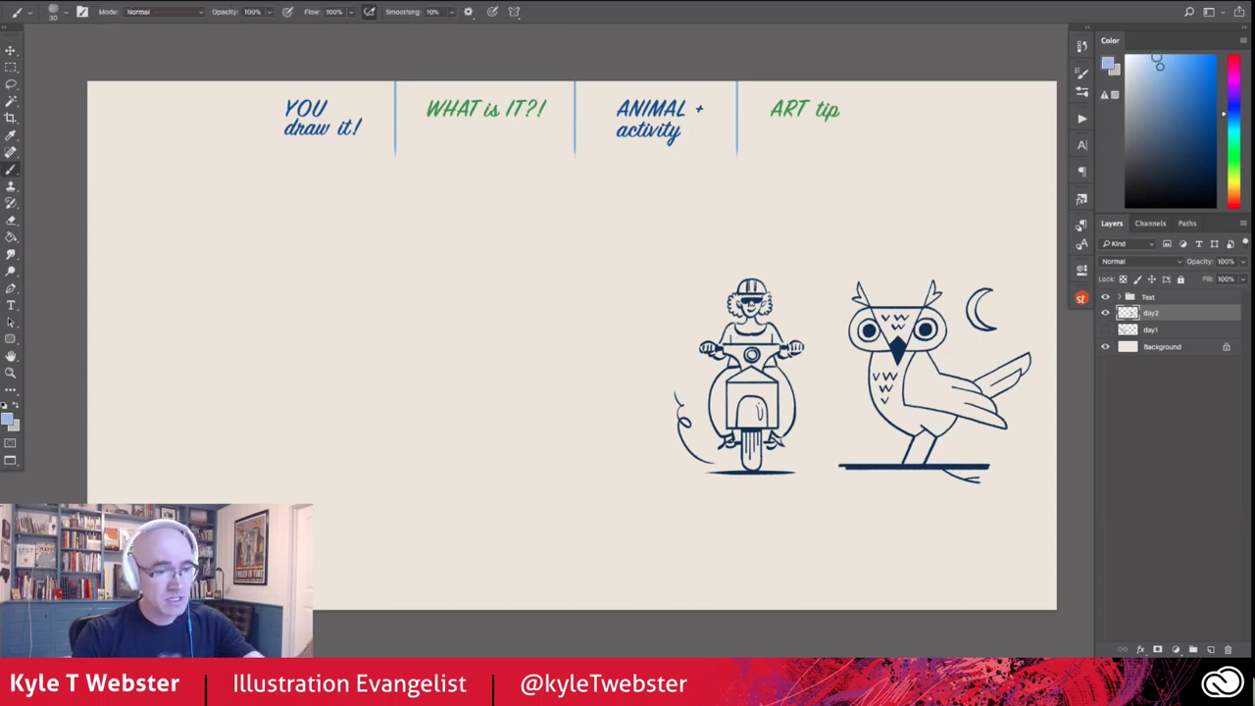
click(1151, 63)
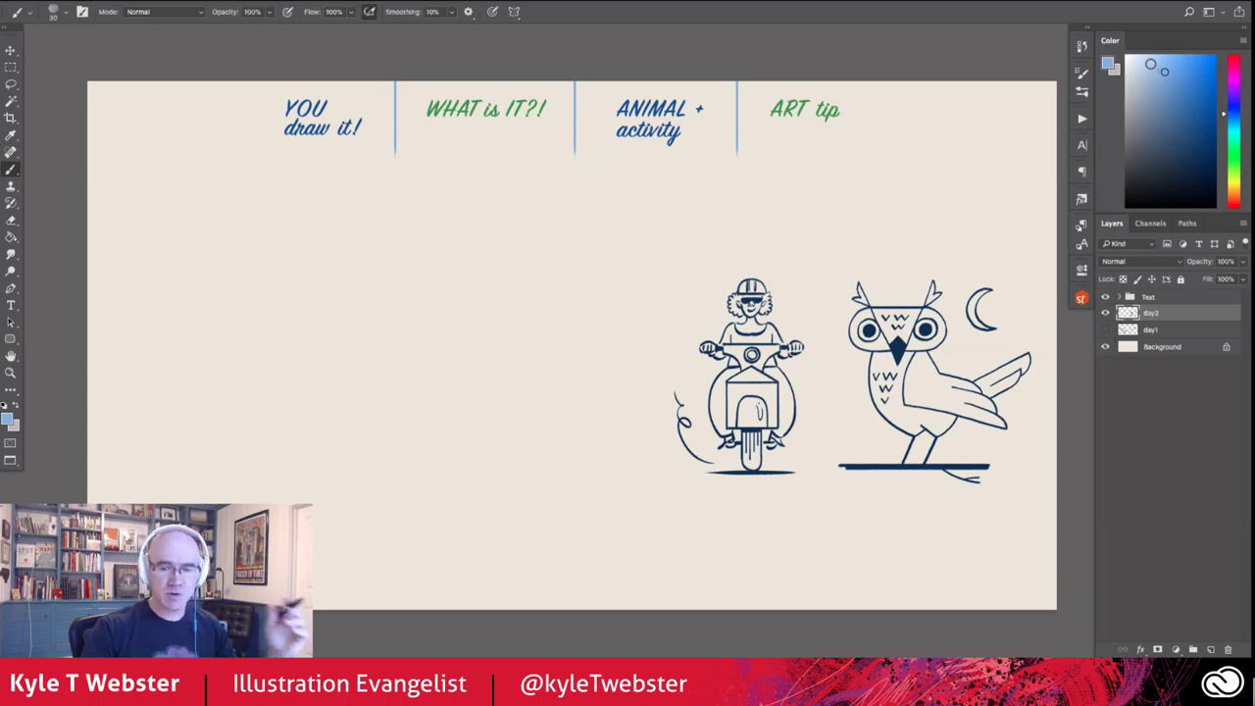
click(1164, 71)
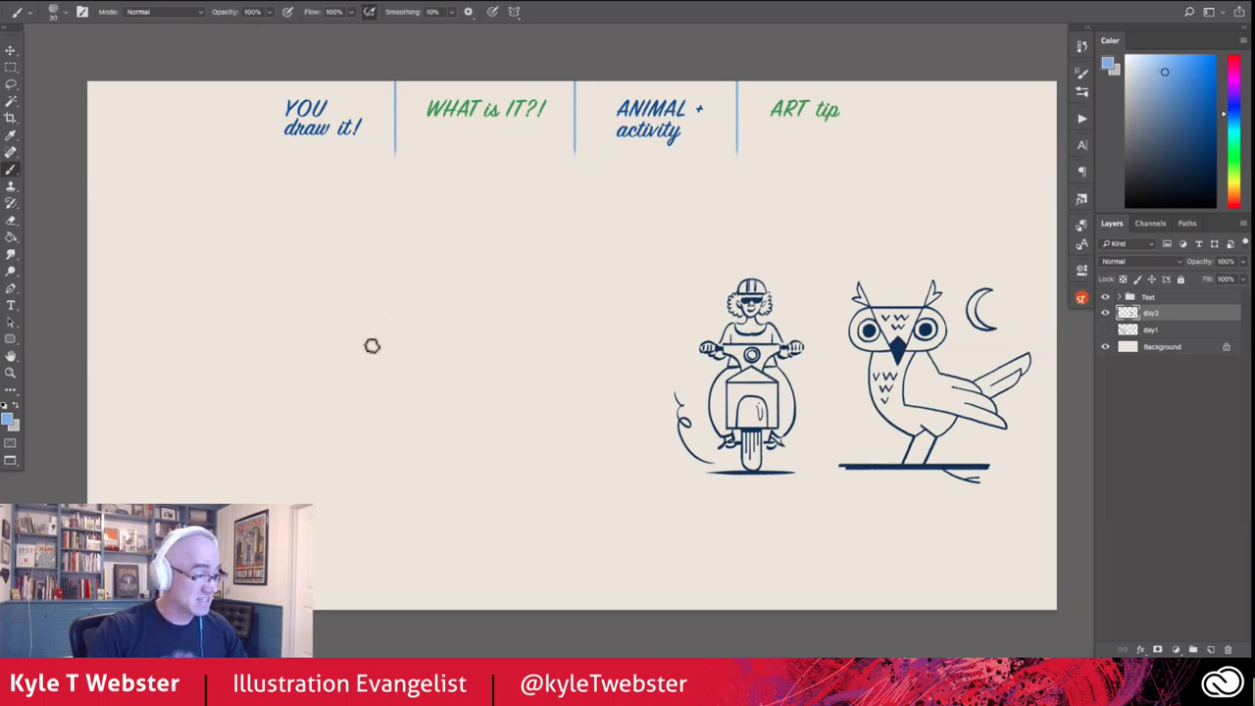
mouse_move(453, 365)
mouse_down()
mouse_move(294, 278)
mouse_move(333, 381)
mouse_up()
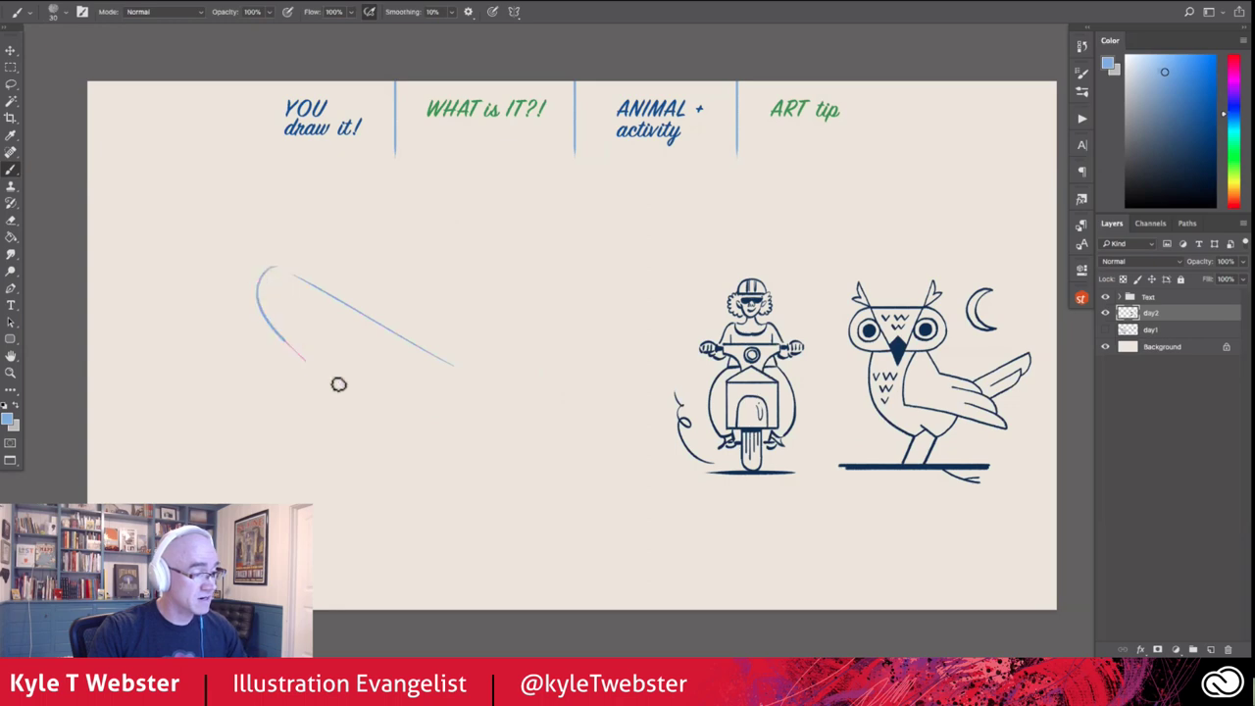
mouse_move(274, 326)
mouse_down()
mouse_move(432, 423)
mouse_move(459, 373)
mouse_move(294, 274)
mouse_up()
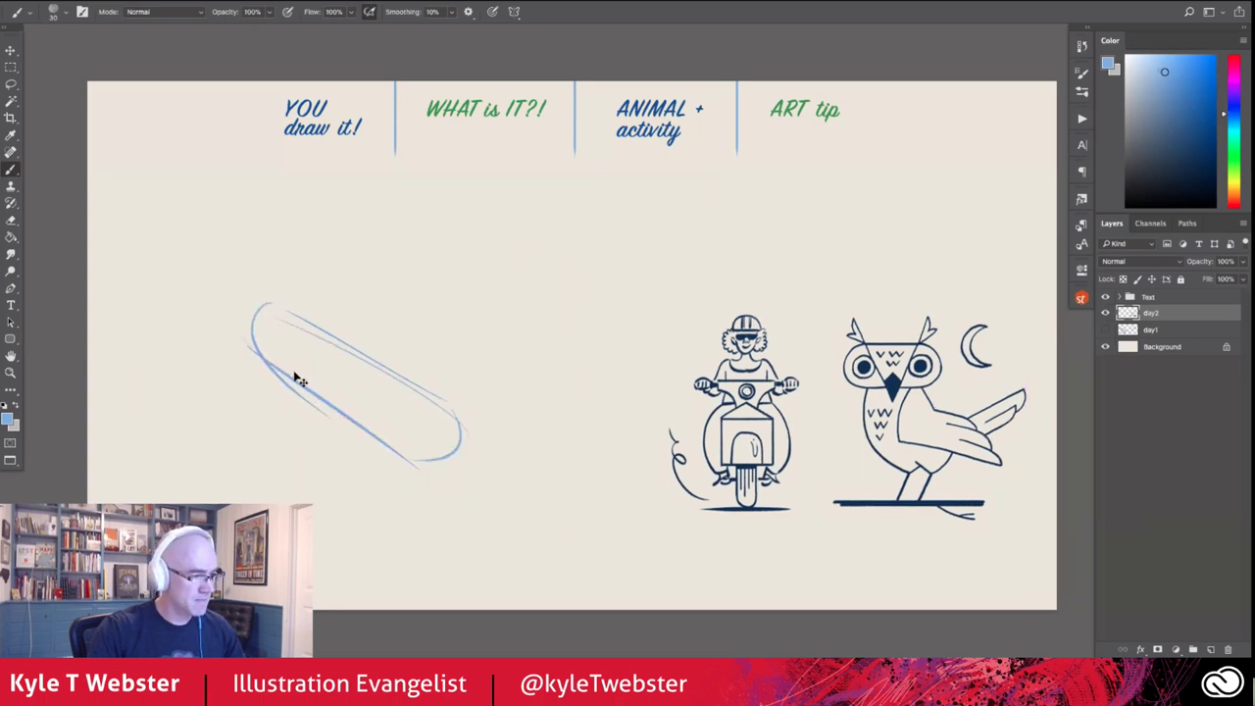
Lasso the blue board sketch and put it on new Layer 2 above day2
key(l)
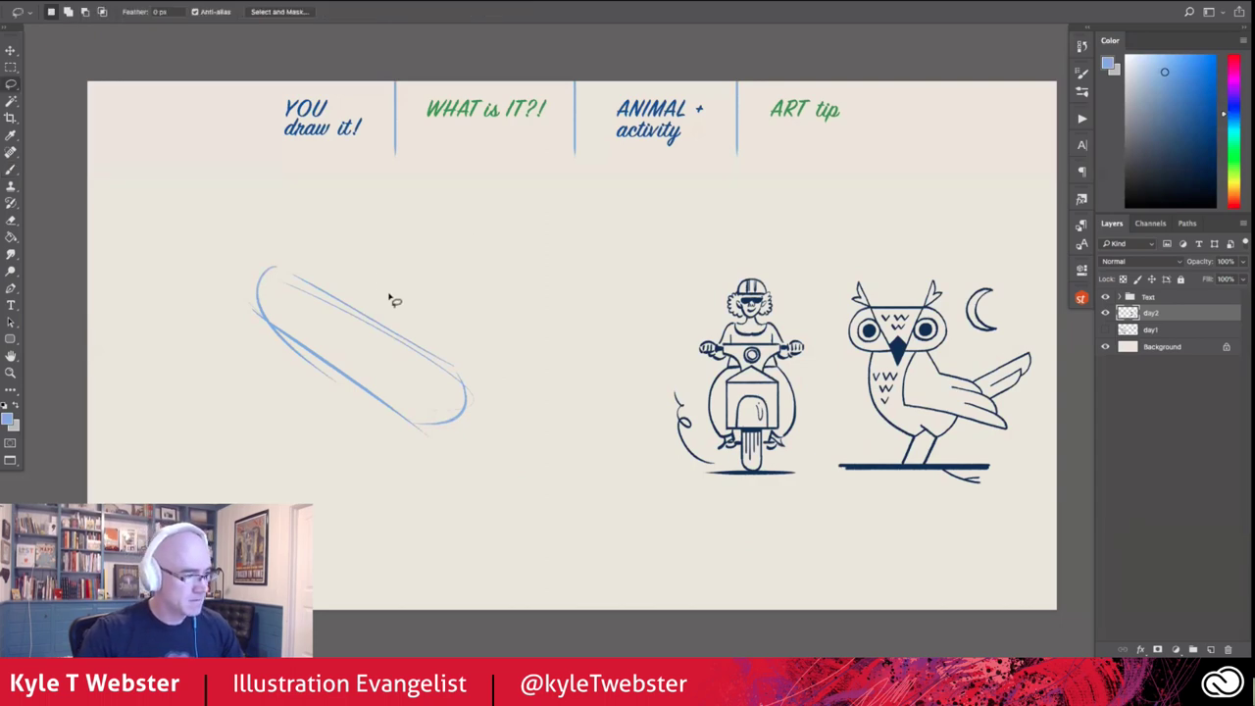
mouse_move(392, 297)
mouse_down()
mouse_move(543, 428)
mouse_move(428, 294)
mouse_move(412, 292)
mouse_up()
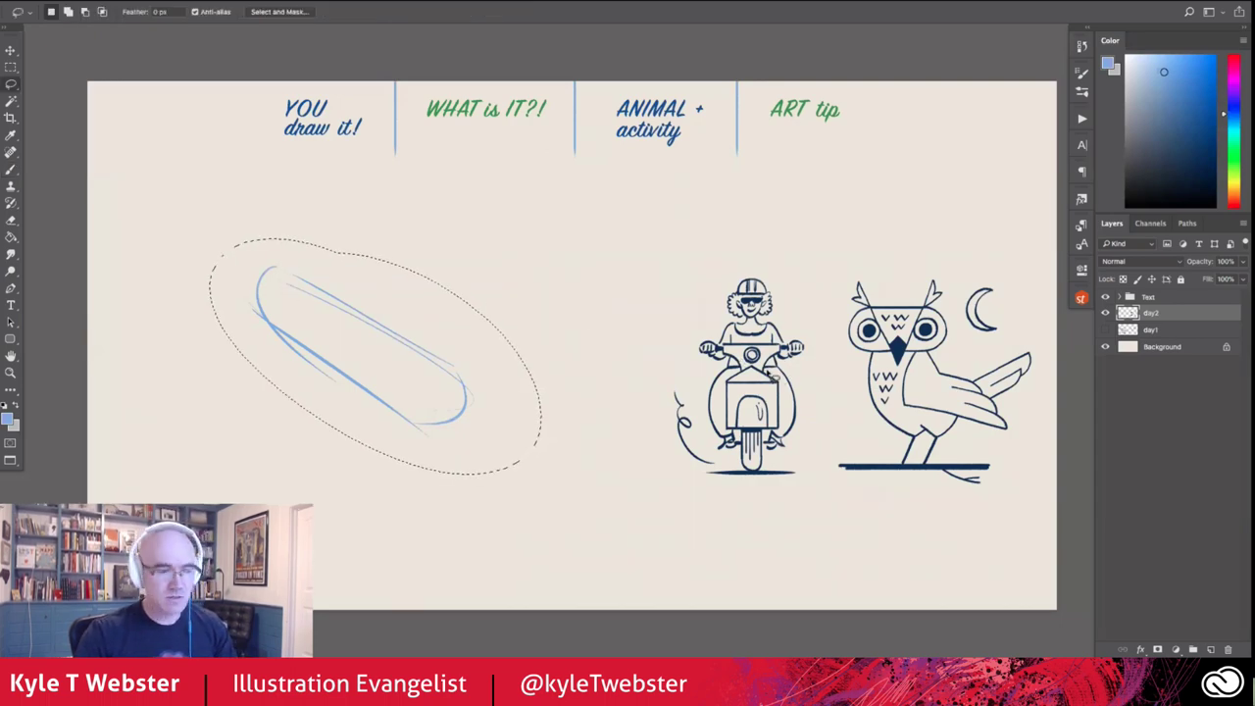
key(ctrl+j)
key(alt+bracketleft)
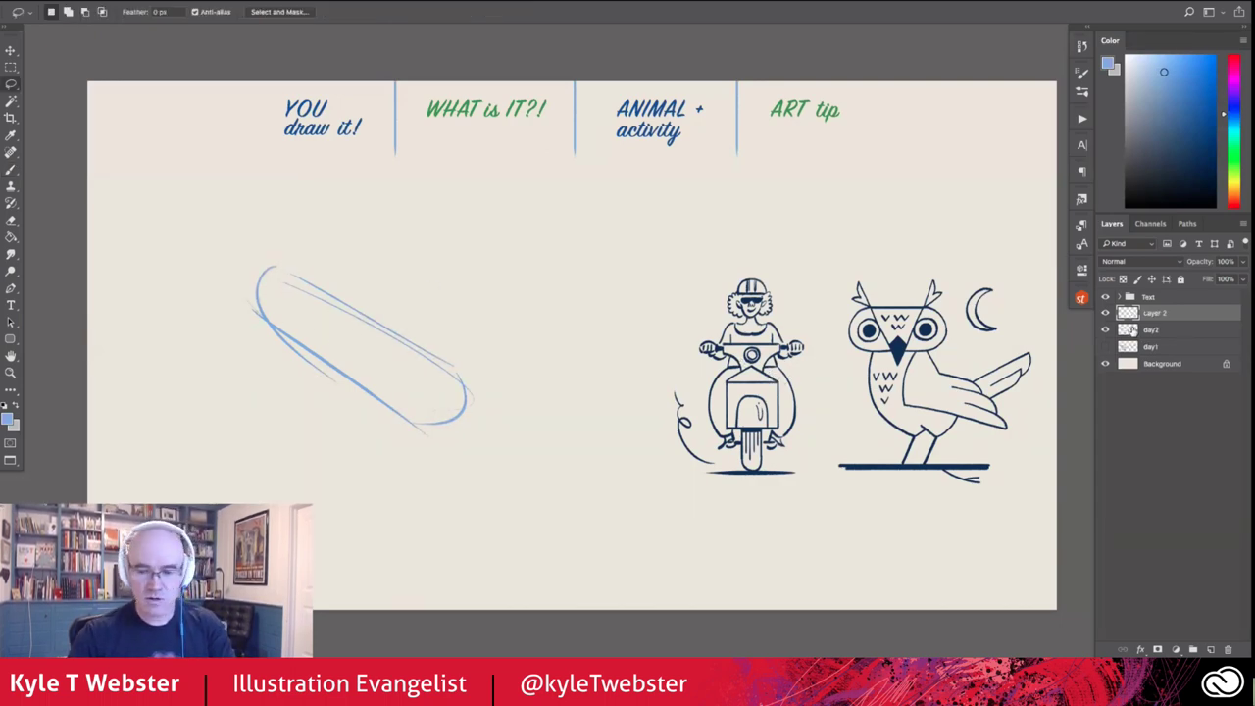
mouse_move(240, 276)
mouse_down()
mouse_move(344, 258)
mouse_move(255, 323)
mouse_move(323, 383)
mouse_move(312, 384)
mouse_up()
key(ctrl+d)
Make Layer 2 active and select the Move tool to position the sketch
key(b)
key(alt+bracketright)
key(v)
key(b)
scroll(312, 378, up, 3)
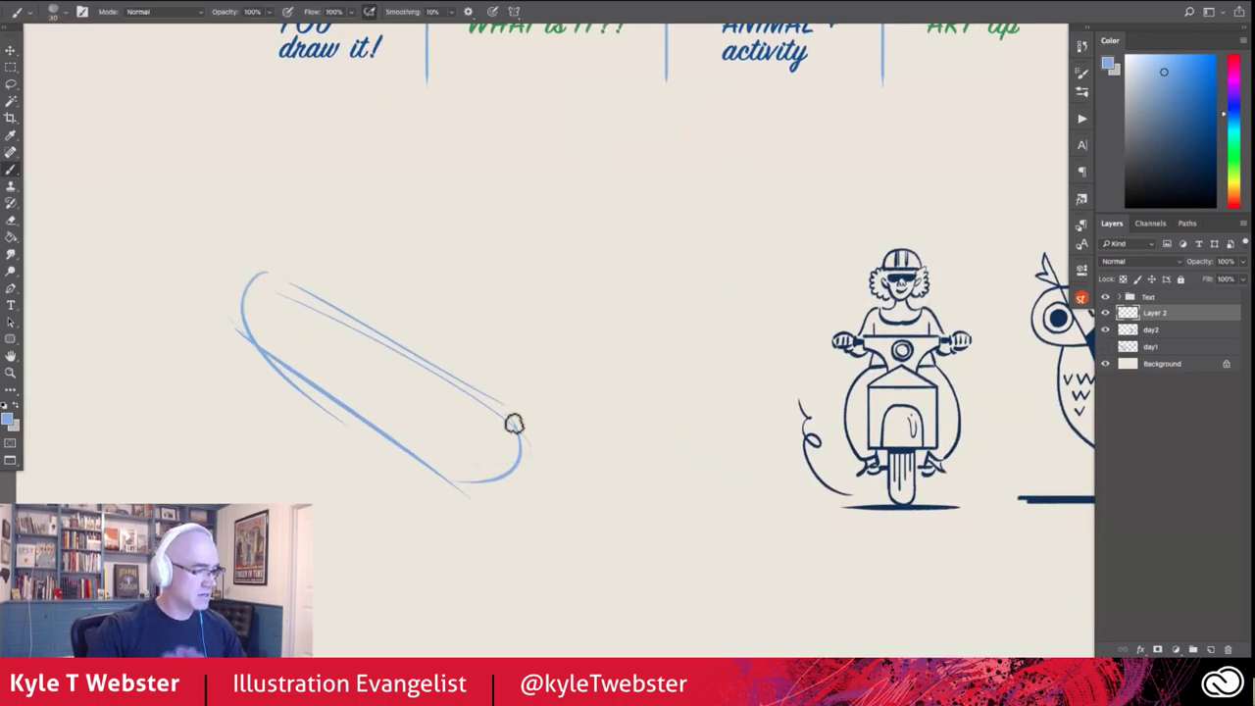
Sketch the unicorn's raised leg, head, ears and neck over the blue board
drag(291, 394, 508, 504)
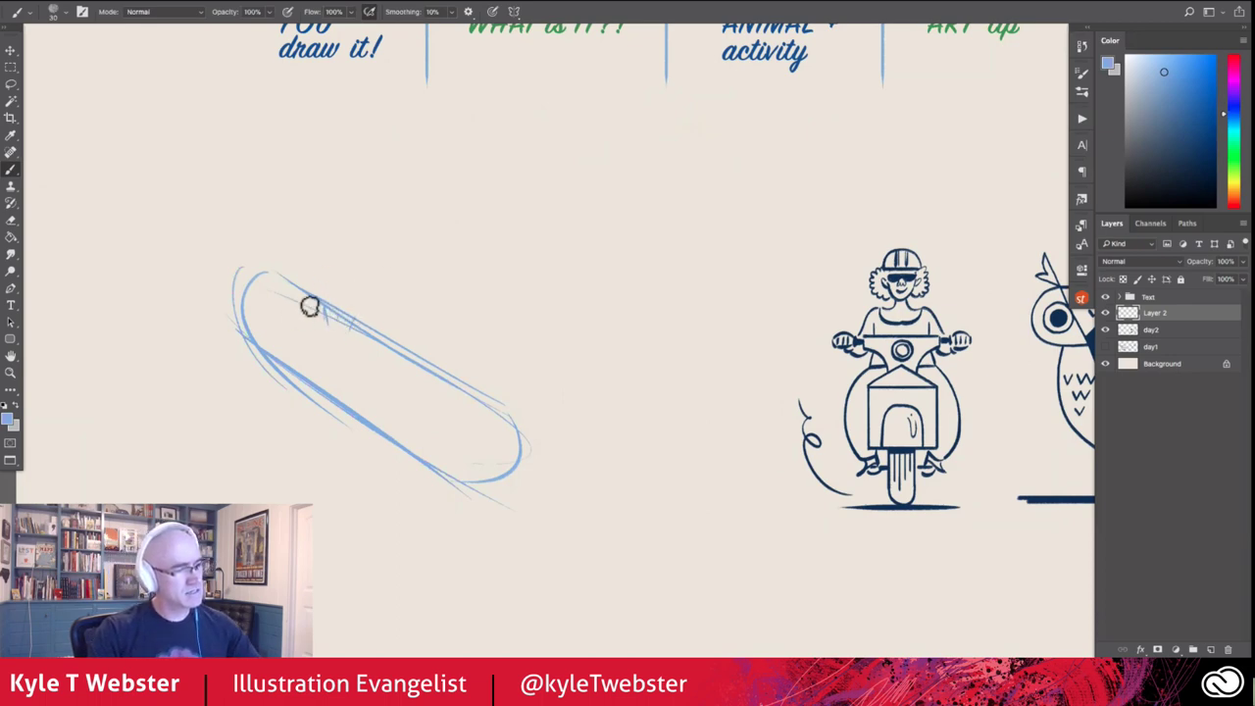
drag(324, 306, 436, 244)
drag(360, 315, 457, 263)
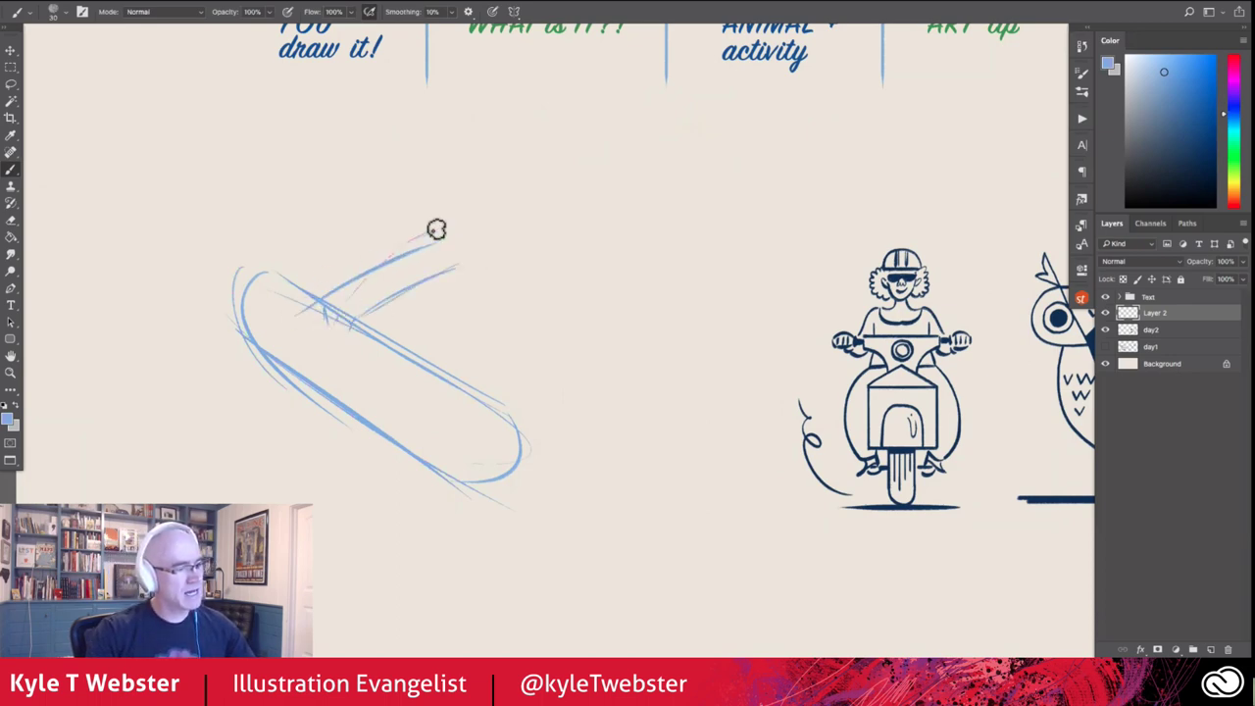
mouse_move(337, 314)
mouse_down()
mouse_move(447, 220)
mouse_move(457, 260)
mouse_move(462, 229)
mouse_up()
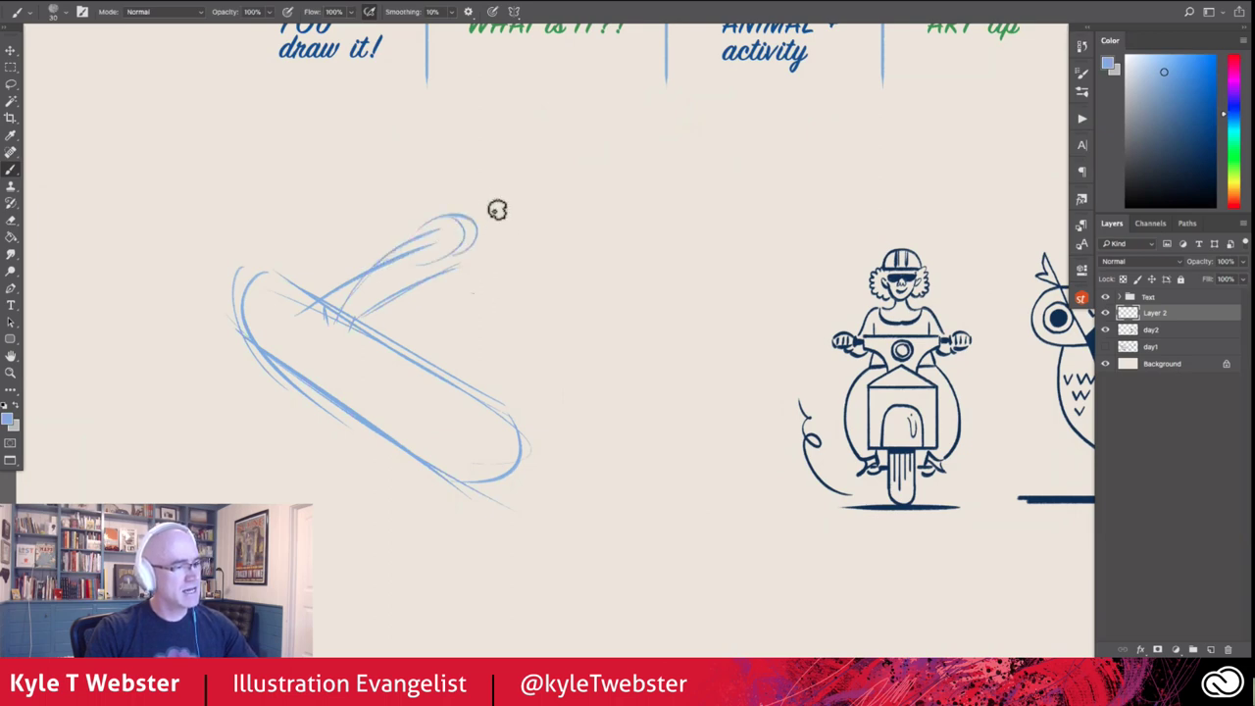
mouse_move(528, 265)
mouse_down()
mouse_move(542, 196)
mouse_move(602, 238)
mouse_move(525, 208)
mouse_up()
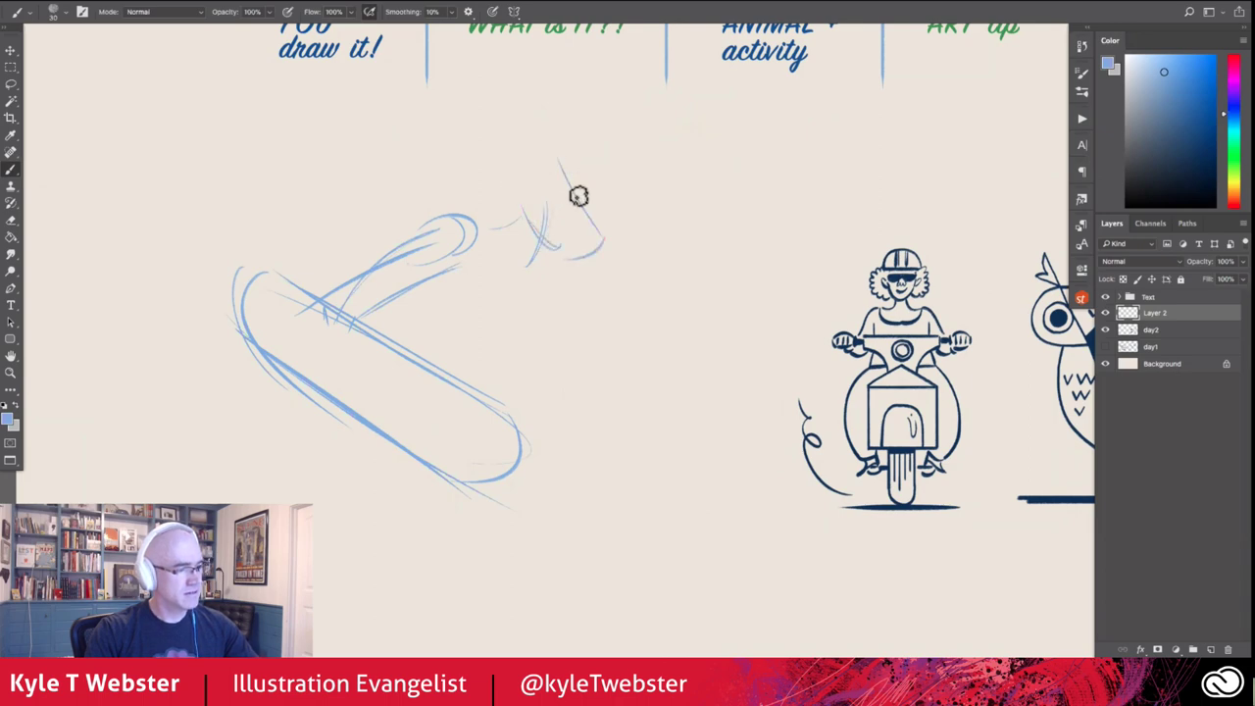
drag(556, 152, 592, 245)
mouse_move(499, 163)
mouse_down()
mouse_move(549, 163)
mouse_move(569, 124)
mouse_move(564, 147)
mouse_move(539, 126)
mouse_move(468, 187)
mouse_up()
drag(534, 143, 480, 176)
mouse_move(455, 220)
mouse_down()
mouse_move(399, 244)
mouse_move(457, 246)
mouse_up()
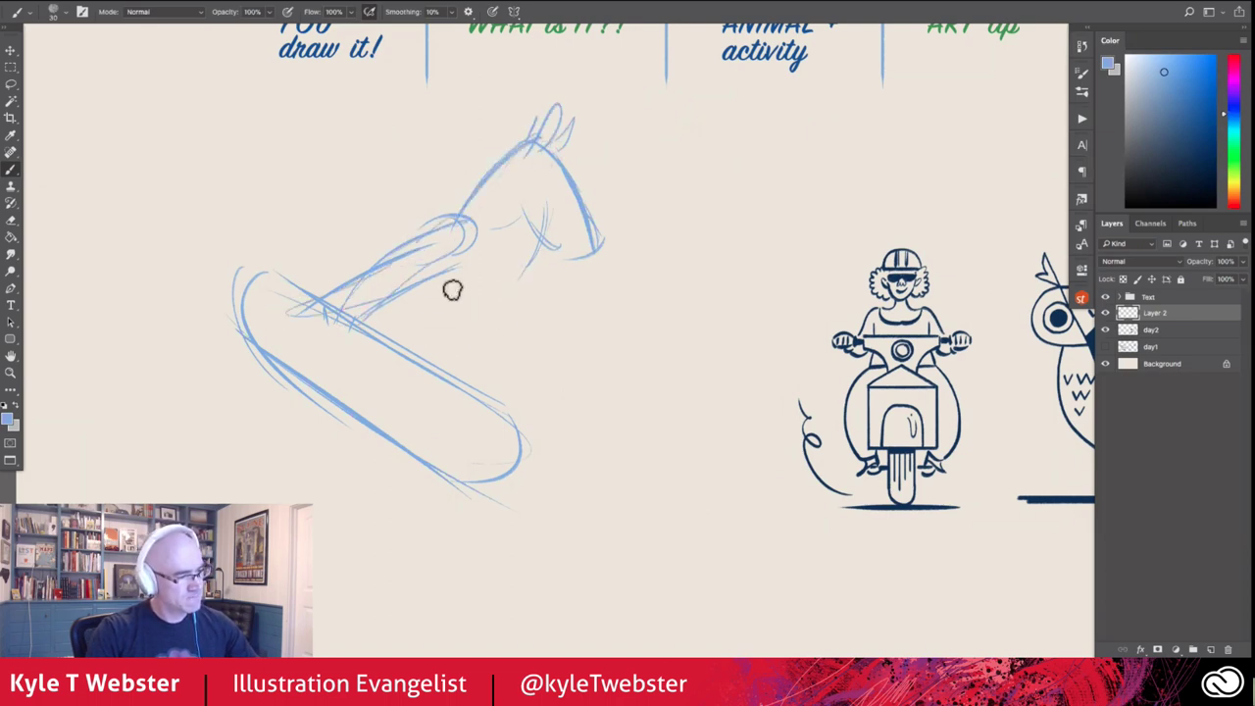
Build up the upper body lines and sketch wheels and the board's outline
drag(534, 251, 461, 335)
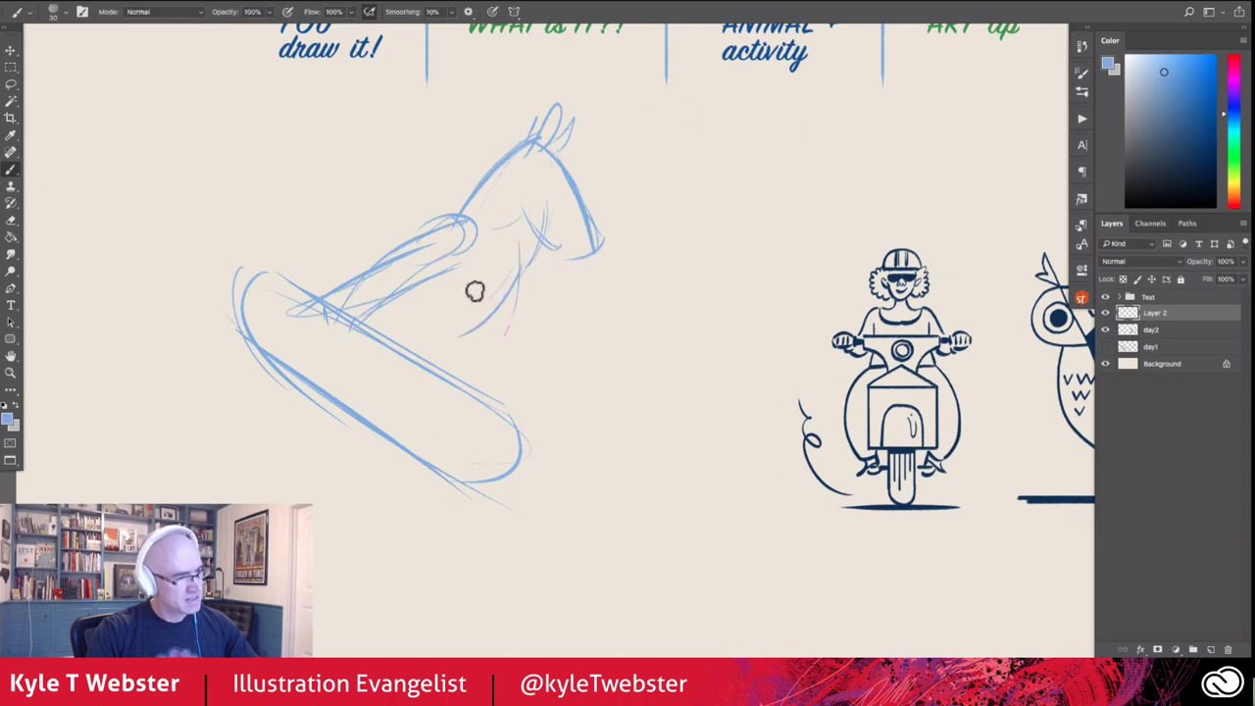
drag(512, 236, 503, 333)
drag(425, 282, 468, 224)
drag(338, 282, 496, 223)
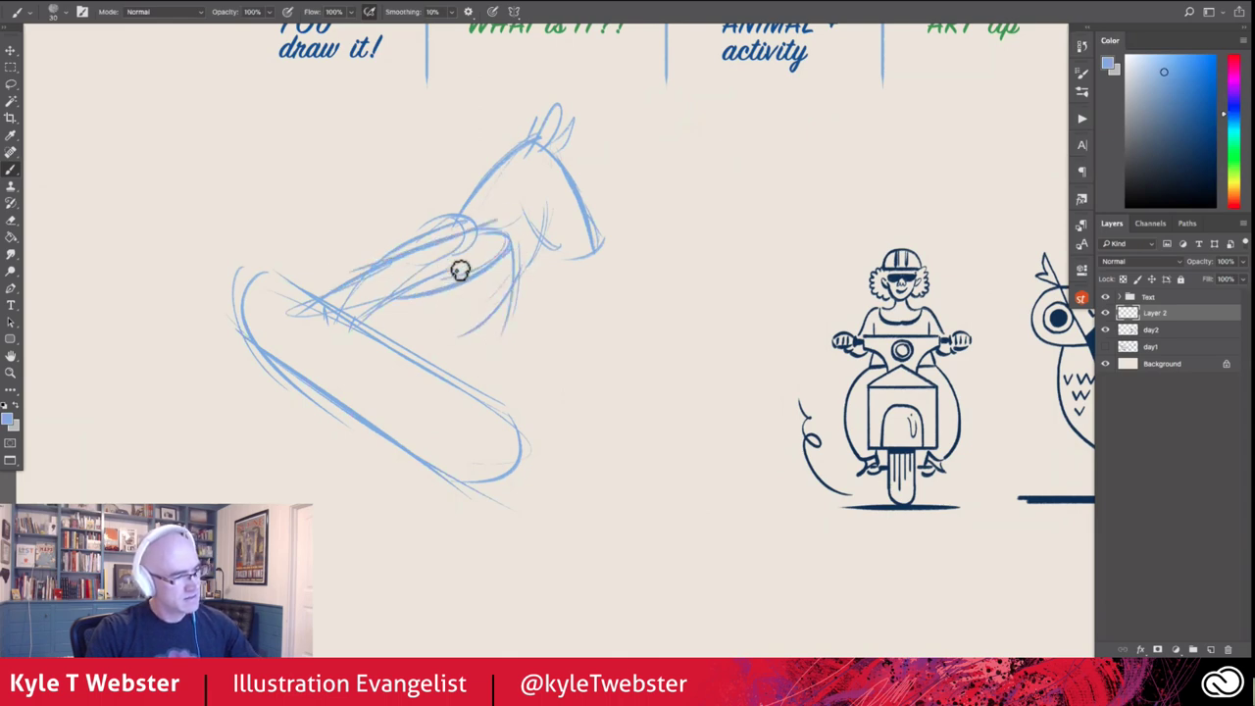
drag(339, 306, 463, 222)
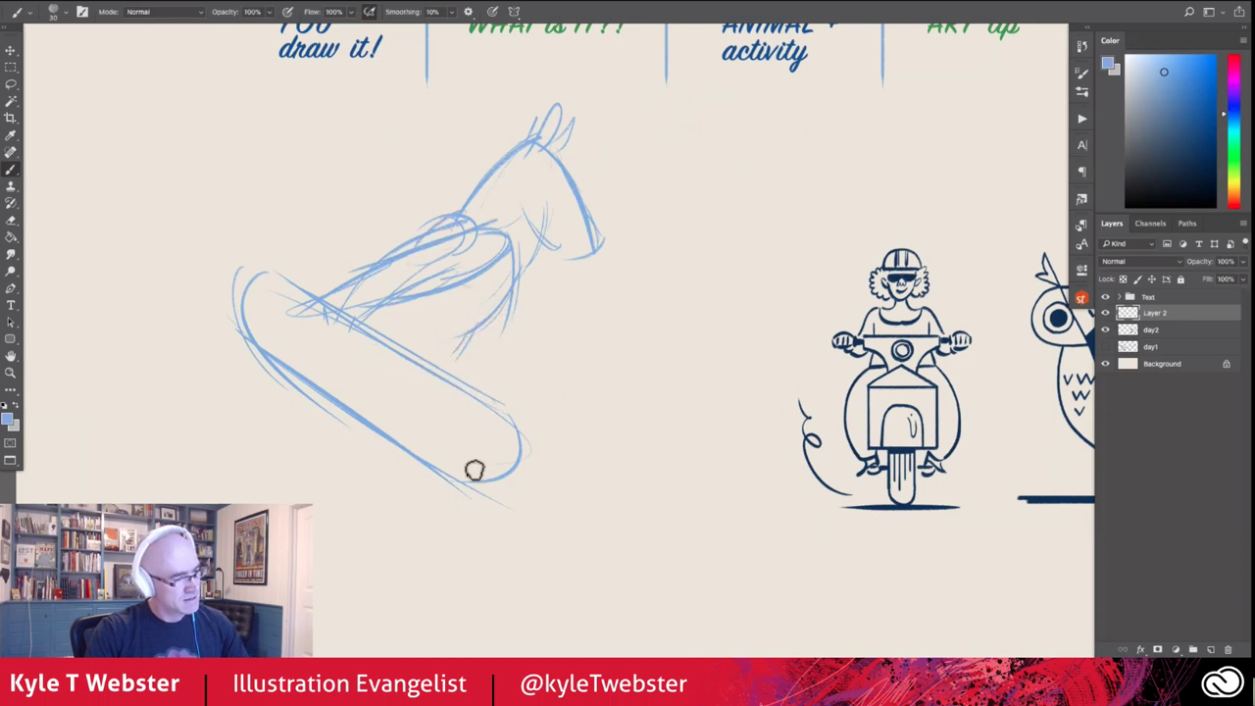
mouse_move(502, 478)
mouse_down()
mouse_move(415, 501)
mouse_move(399, 448)
mouse_move(376, 440)
mouse_up()
mouse_move(289, 393)
mouse_down()
mouse_move(272, 395)
mouse_move(300, 415)
mouse_move(303, 401)
mouse_up()
mouse_move(392, 453)
mouse_down()
mouse_move(376, 436)
mouse_move(457, 494)
mouse_up()
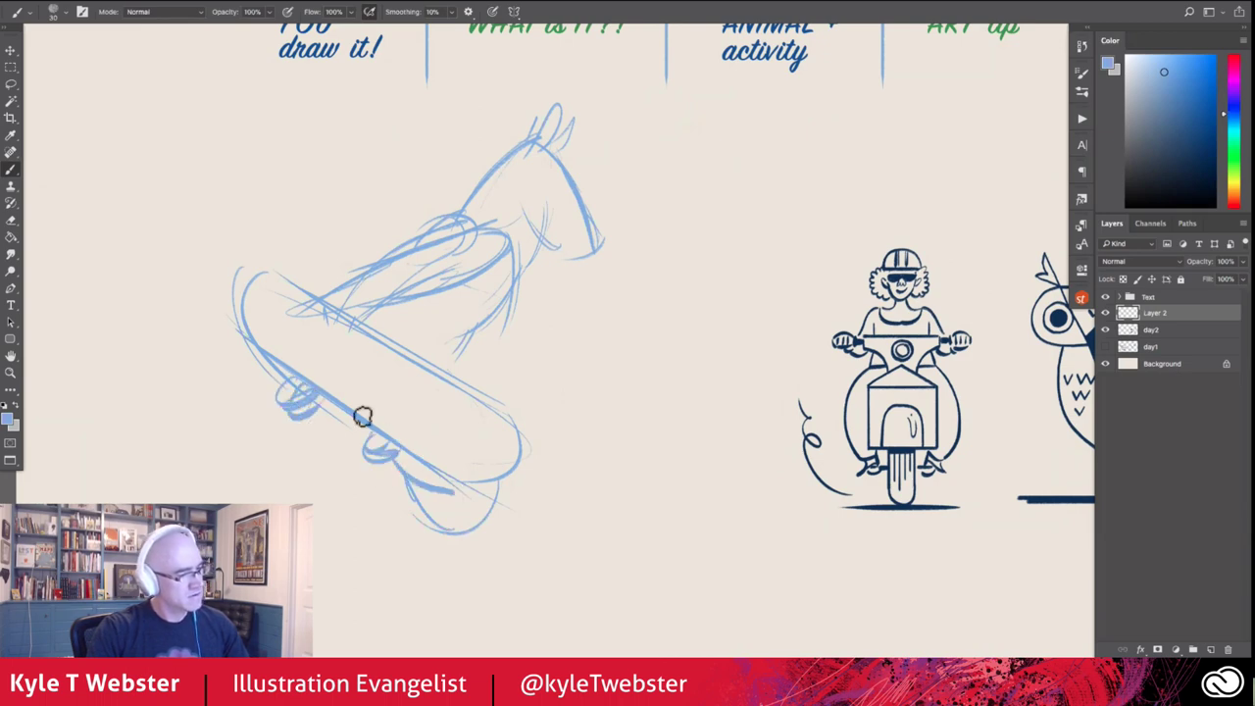
drag(508, 437, 361, 334)
mouse_move(266, 237)
mouse_down()
mouse_move(242, 317)
mouse_move(443, 481)
mouse_move(448, 337)
mouse_up()
mouse_move(486, 293)
mouse_down()
mouse_move(524, 224)
mouse_move(482, 297)
mouse_move(476, 260)
mouse_move(501, 255)
mouse_move(386, 255)
mouse_move(351, 311)
mouse_up()
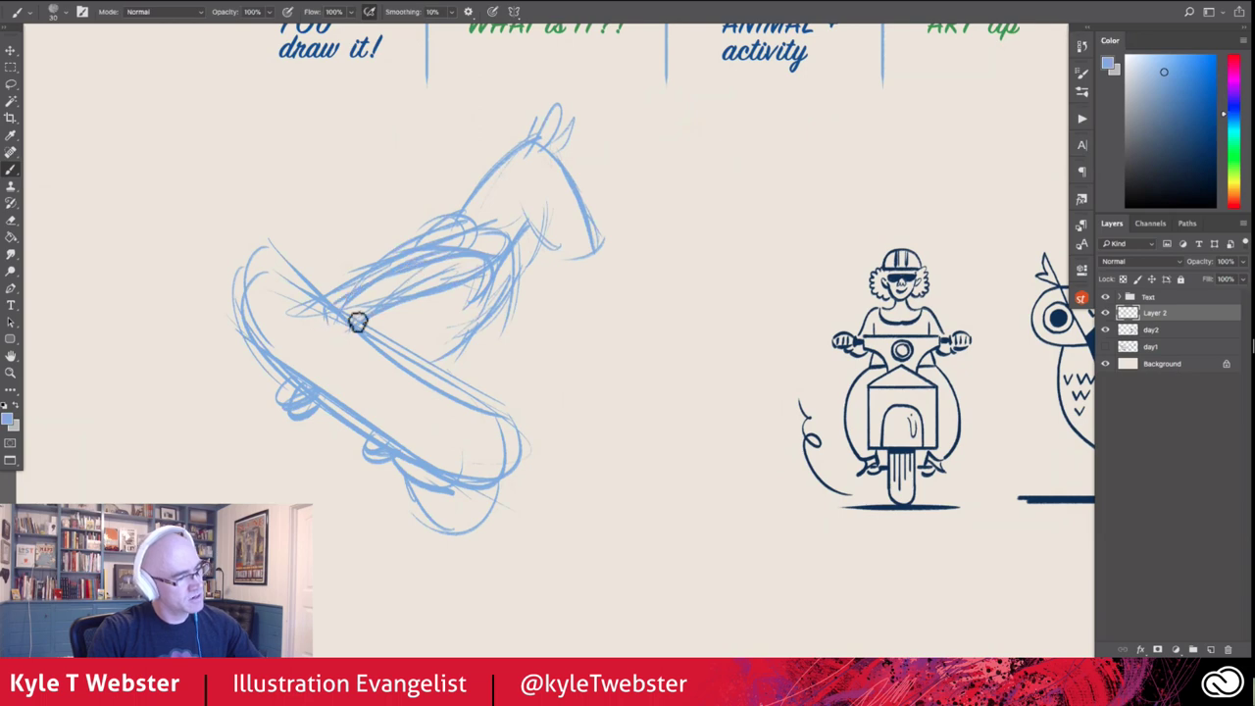
Refine the unicorn's body, neck and face and redraw the board's looped left end
mouse_move(345, 312)
mouse_down()
mouse_move(496, 277)
mouse_move(437, 354)
mouse_up()
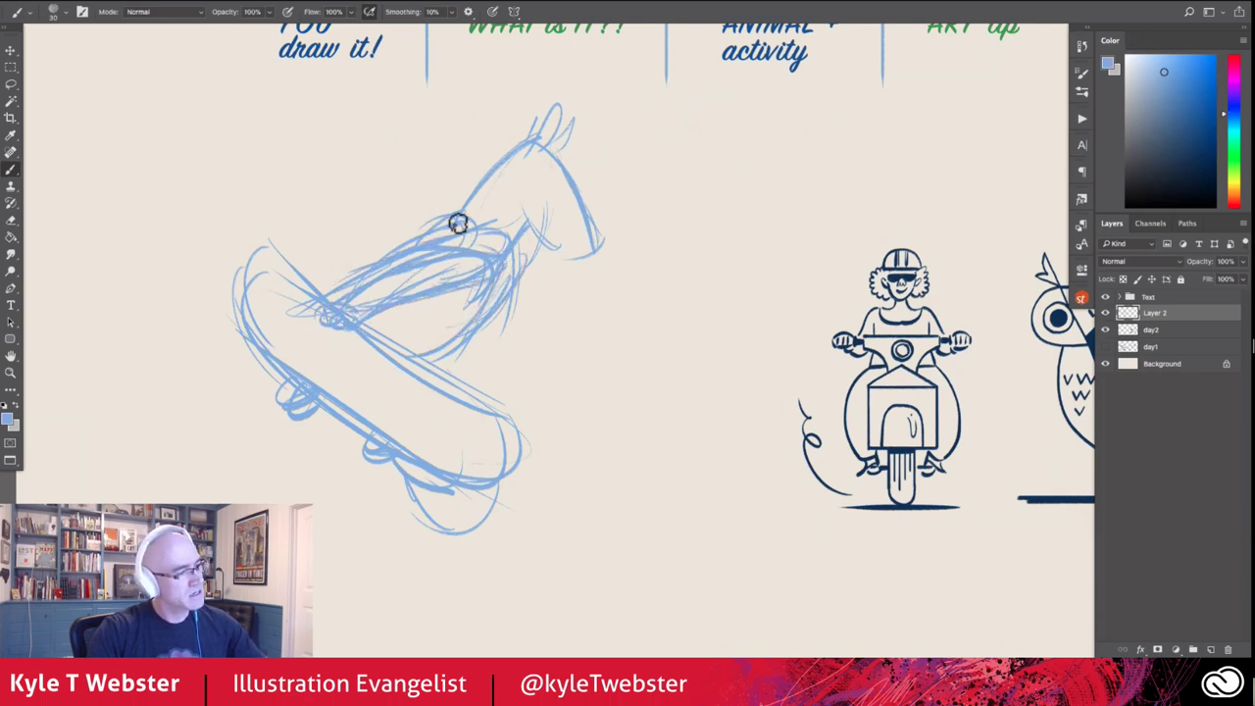
mouse_move(346, 275)
mouse_down()
mouse_move(494, 190)
mouse_move(598, 208)
mouse_up()
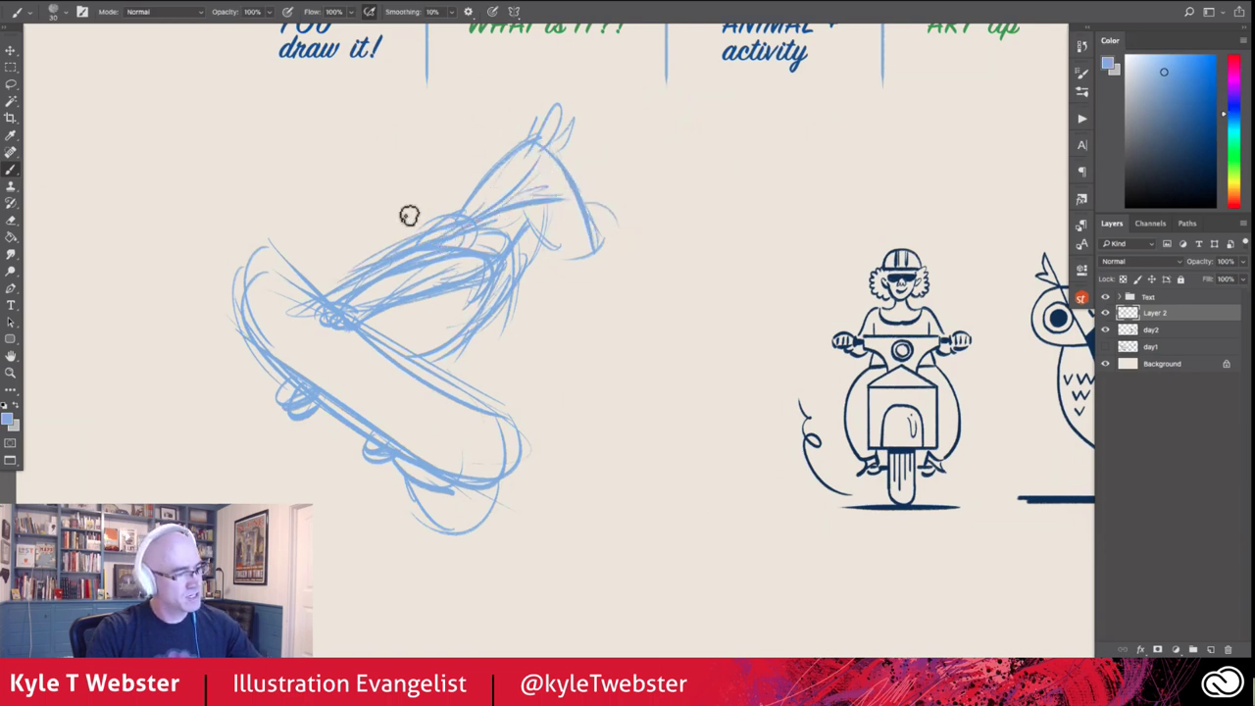
drag(482, 219, 587, 196)
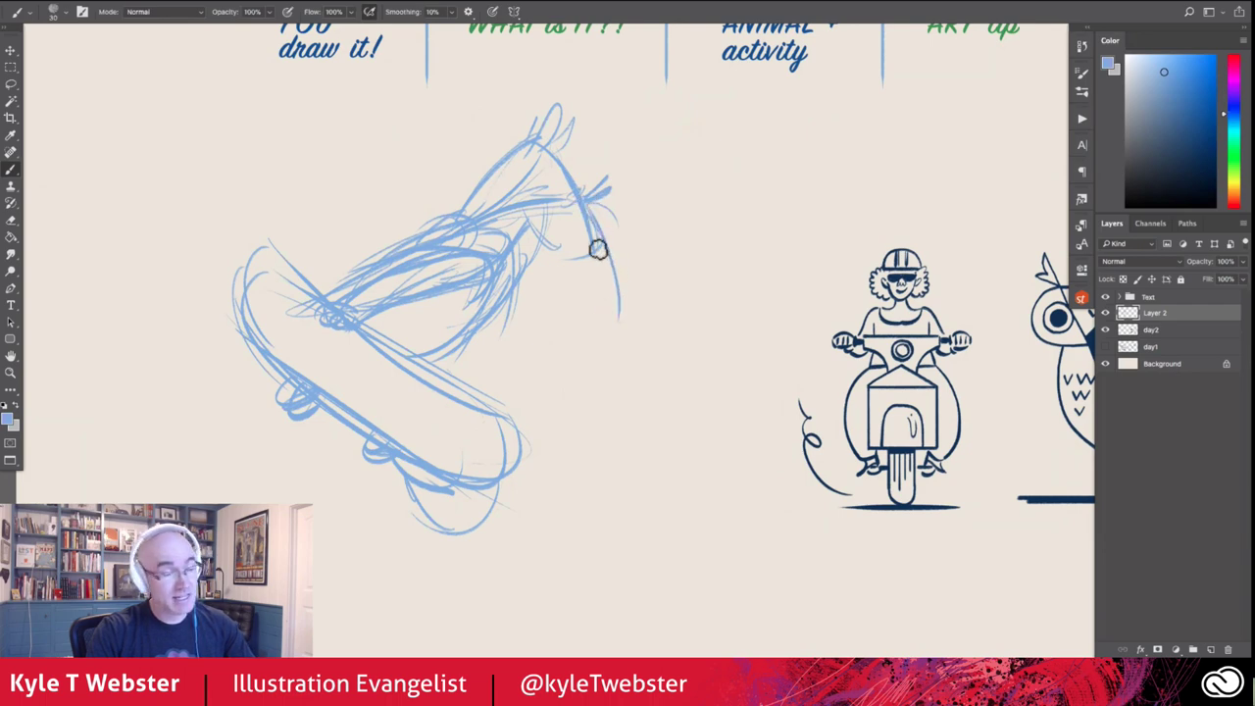
mouse_move(598, 250)
mouse_down()
mouse_move(614, 316)
mouse_move(522, 257)
mouse_up()
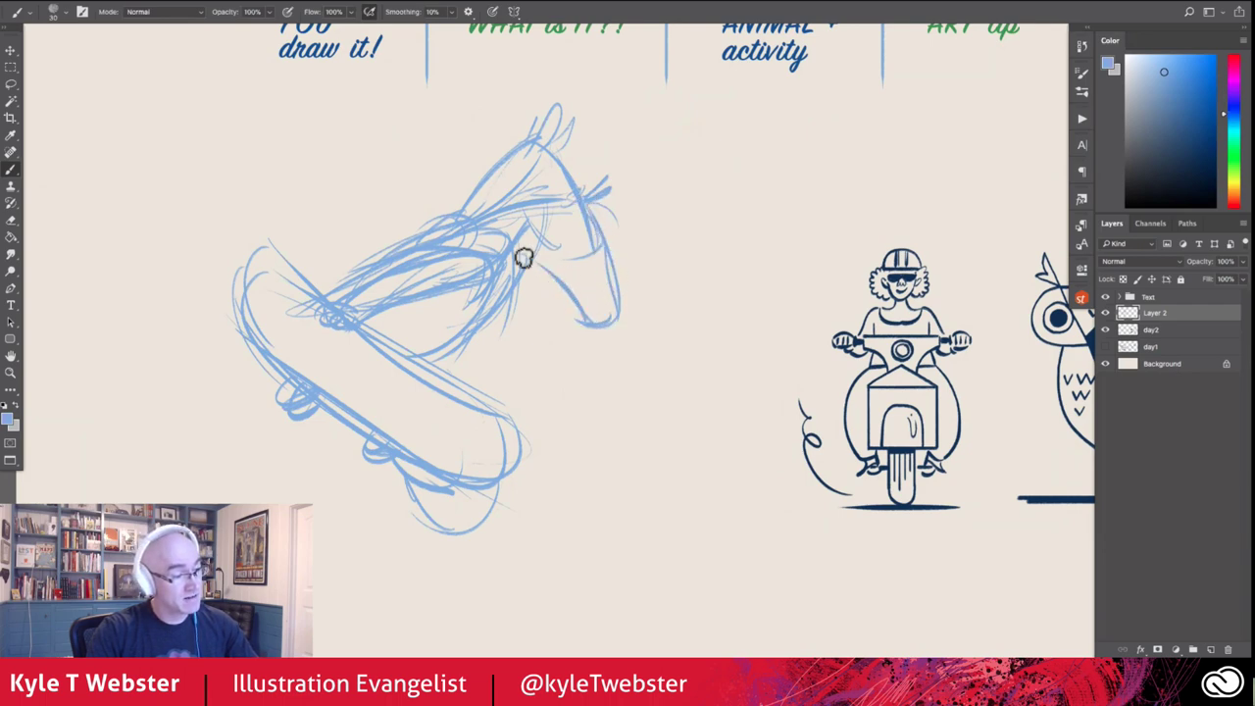
mouse_move(507, 164)
mouse_down()
mouse_move(359, 285)
mouse_move(477, 261)
mouse_move(351, 278)
mouse_up()
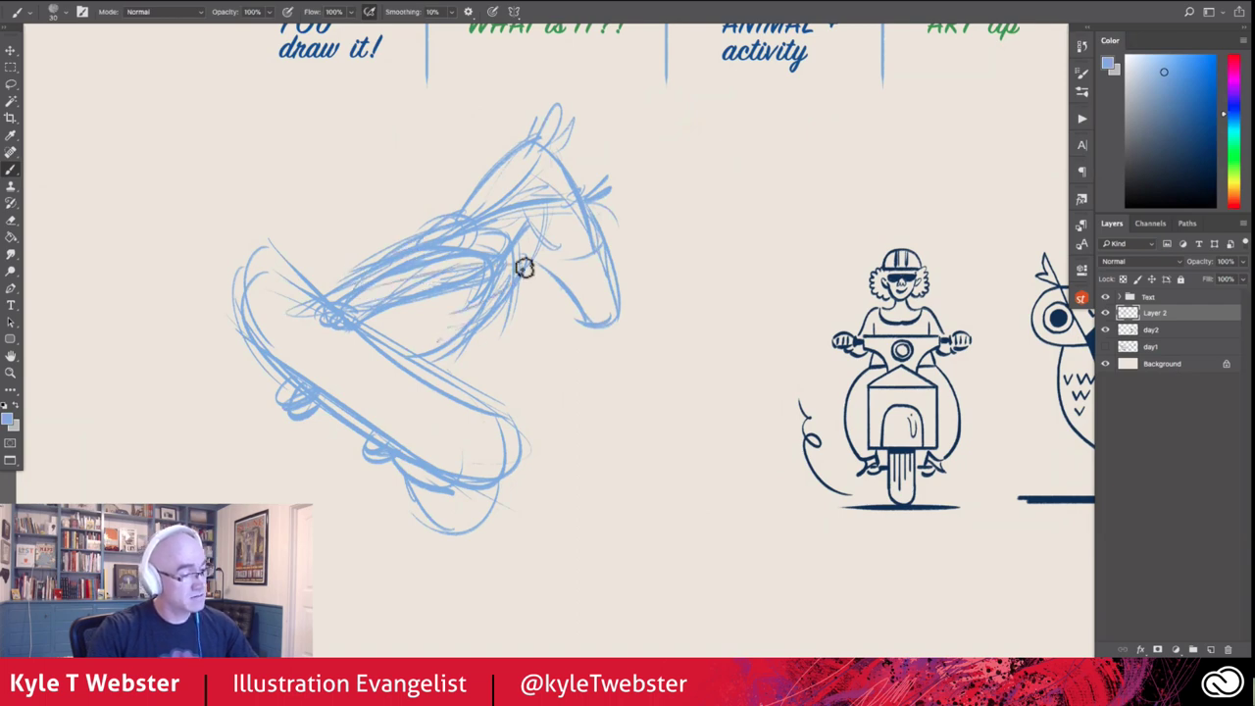
drag(517, 283, 468, 212)
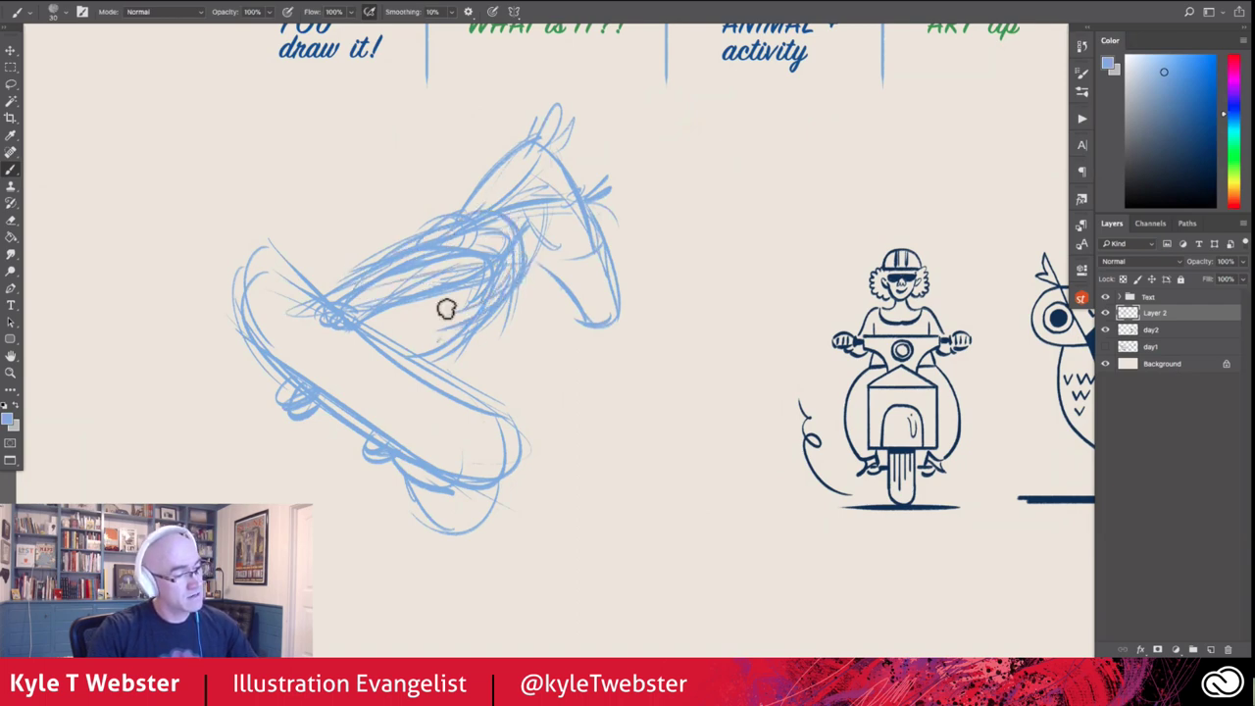
drag(491, 115, 555, 224)
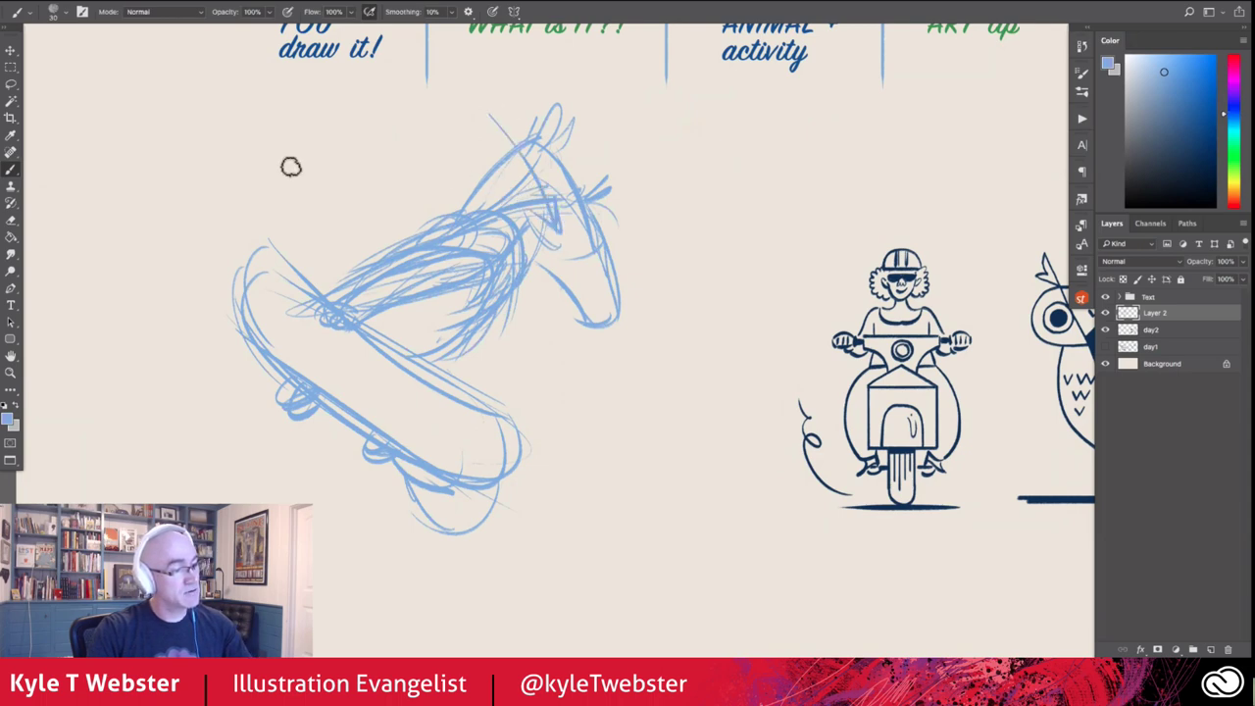
drag(347, 263, 232, 326)
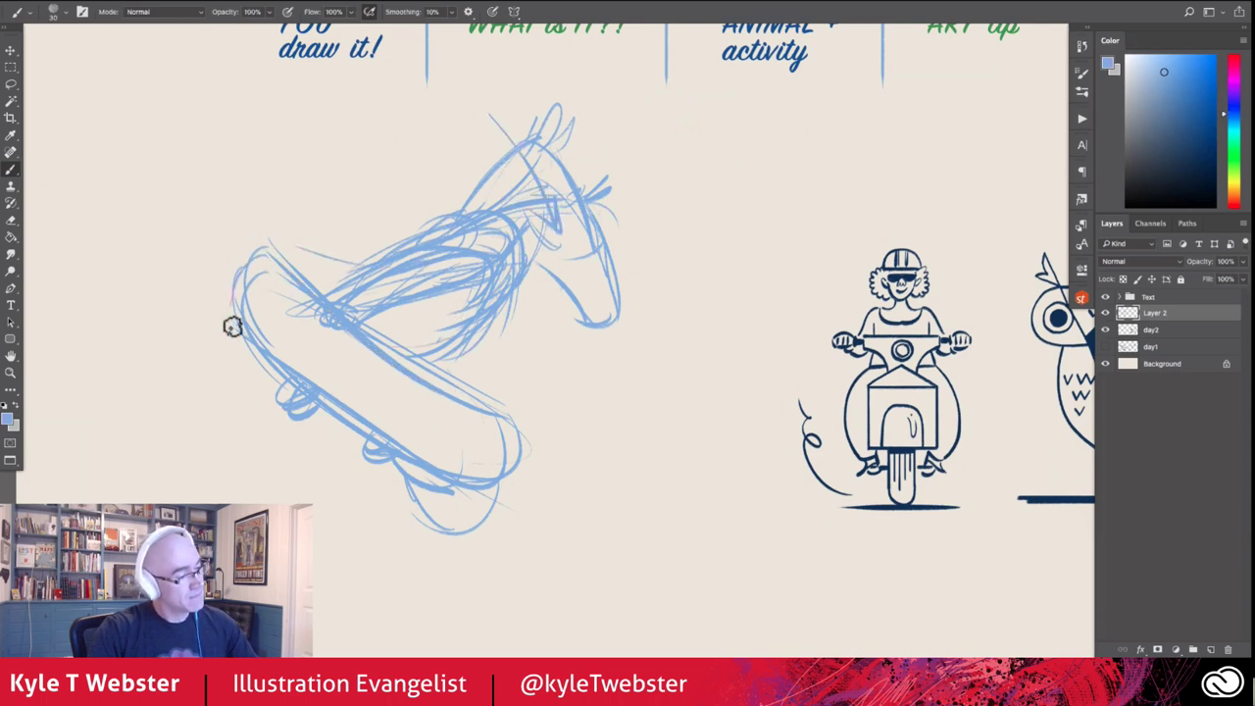
mouse_move(434, 421)
mouse_down()
mouse_move(238, 255)
mouse_move(219, 308)
mouse_move(443, 415)
mouse_move(396, 502)
mouse_move(328, 475)
mouse_up()
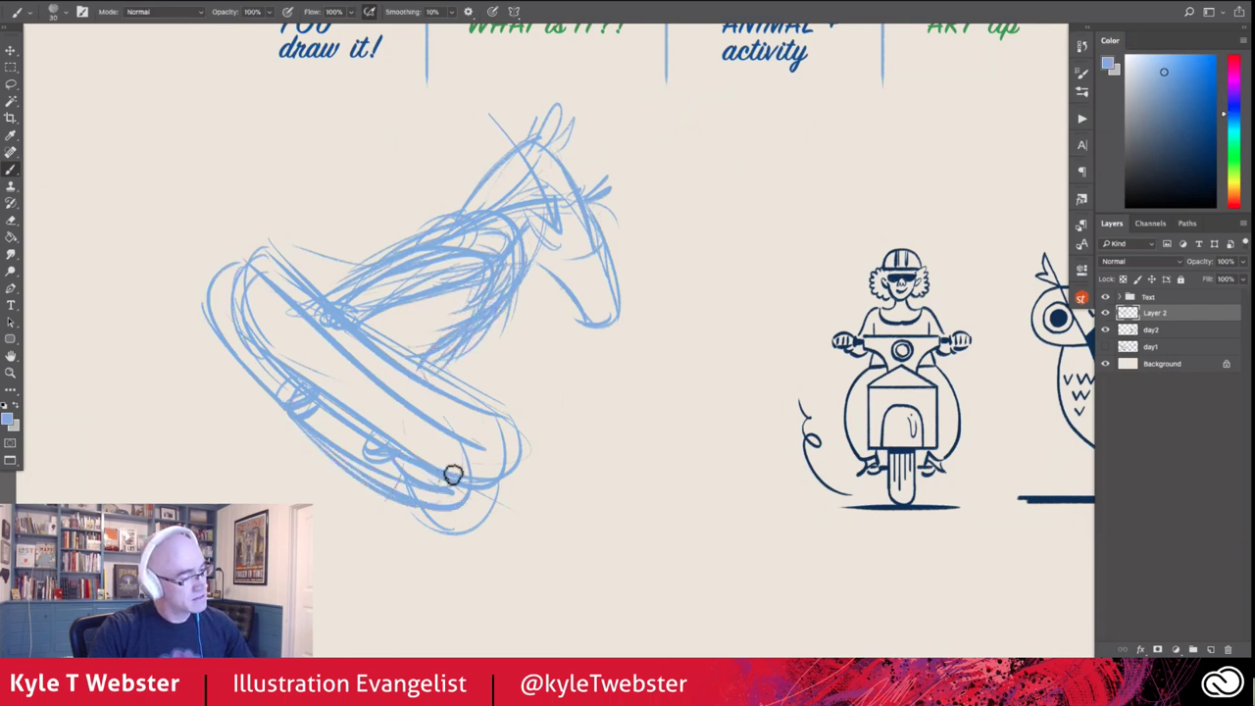
drag(452, 475, 370, 480)
mouse_move(354, 433)
mouse_down()
mouse_move(275, 412)
mouse_move(261, 395)
mouse_move(292, 378)
mouse_up()
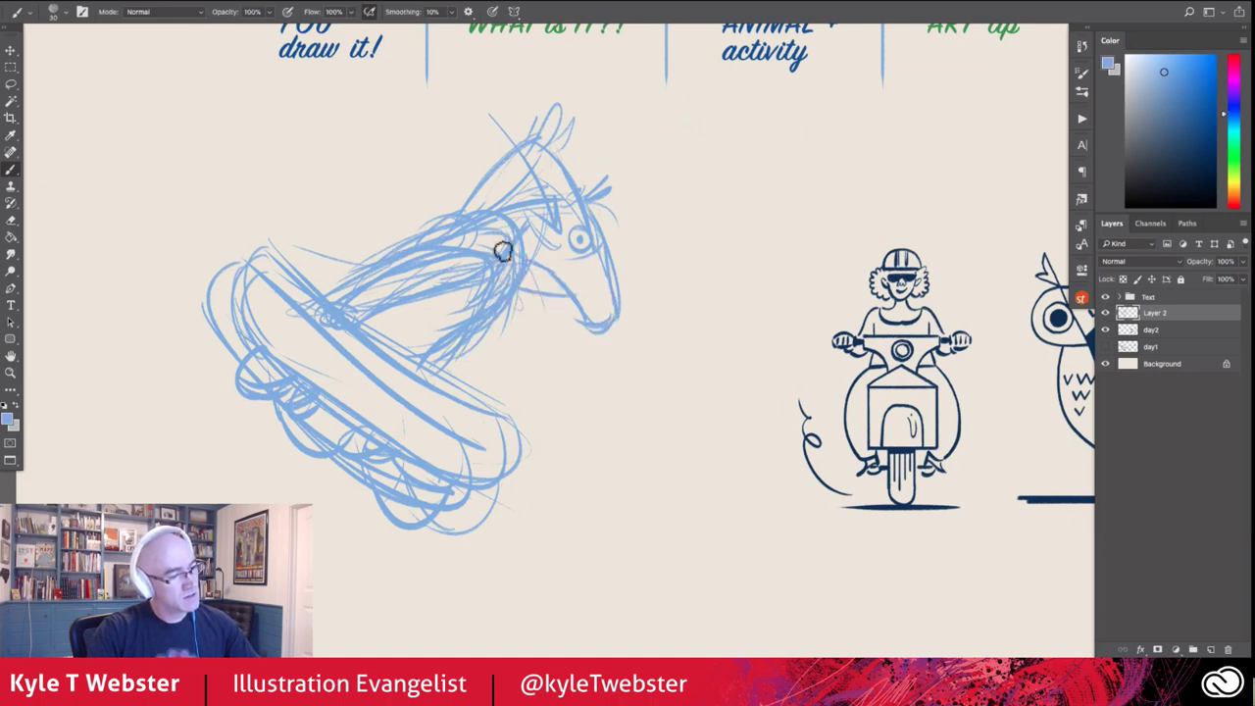
Extend the snout with a lower jaw, hatch the body, and erase strokes above the head
mouse_move(606, 249)
mouse_down()
mouse_move(691, 241)
mouse_move(654, 249)
mouse_up()
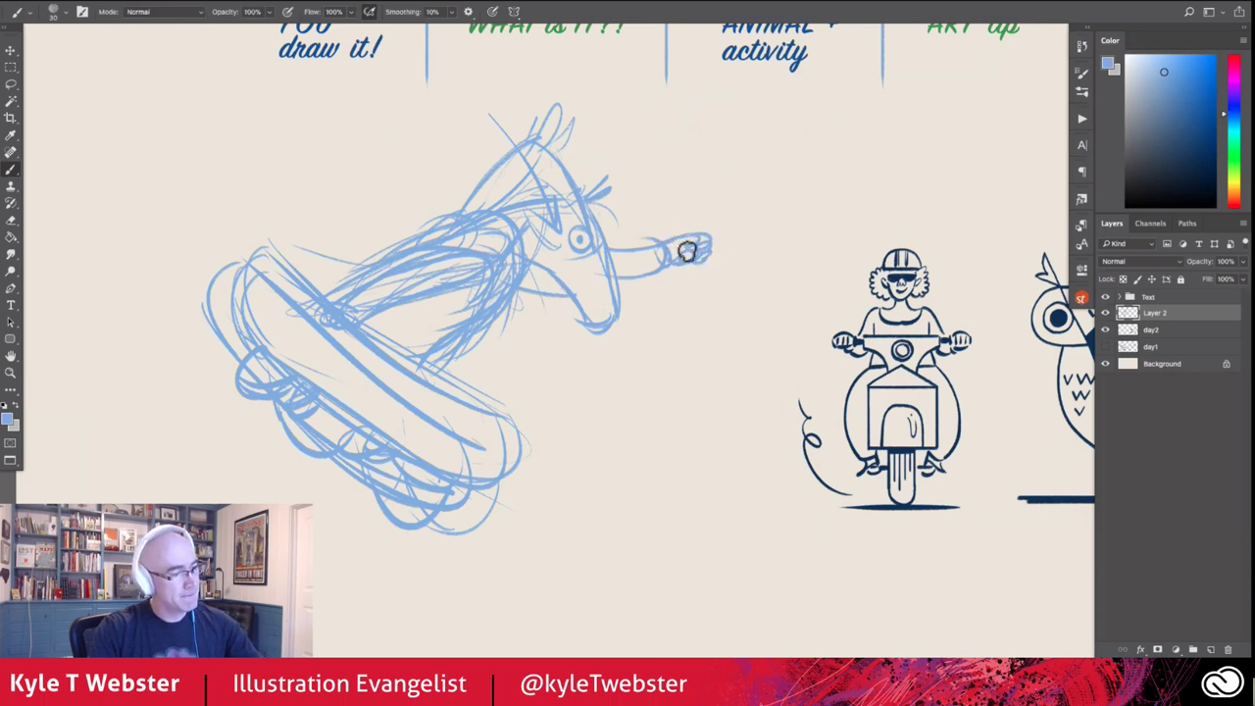
drag(687, 251, 618, 284)
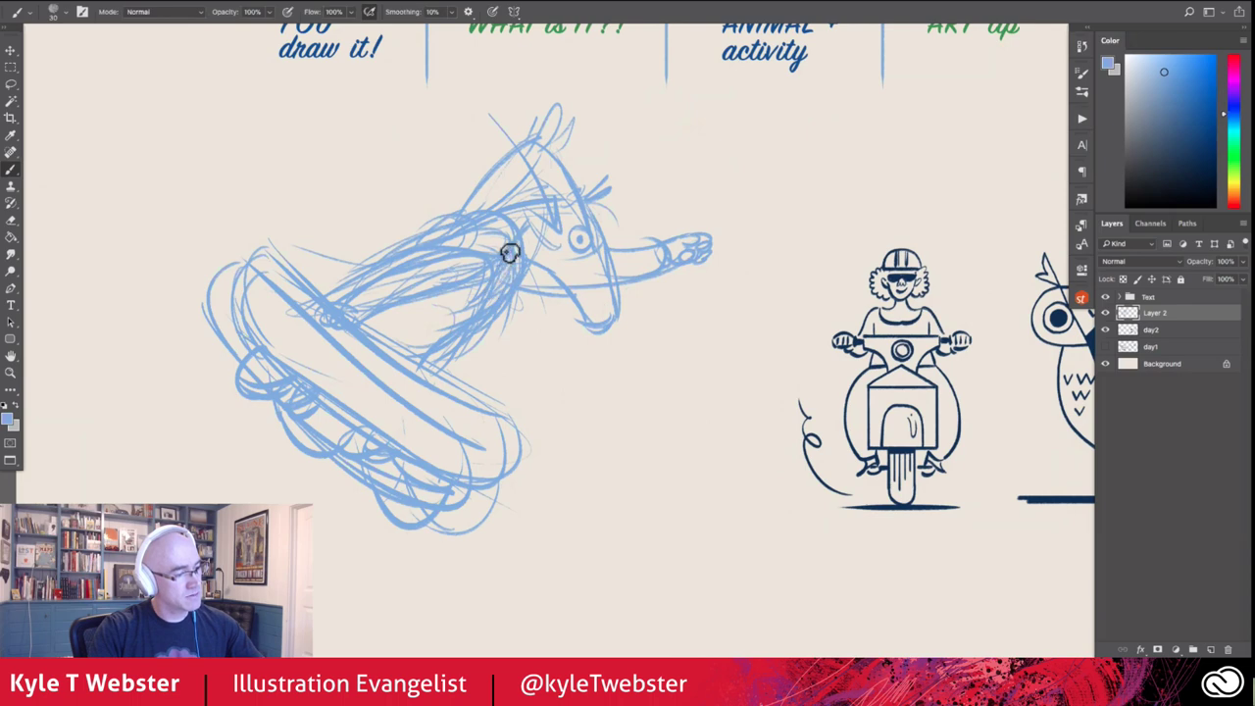
mouse_move(510, 253)
mouse_down()
mouse_move(477, 327)
mouse_move(382, 316)
mouse_move(455, 309)
mouse_up()
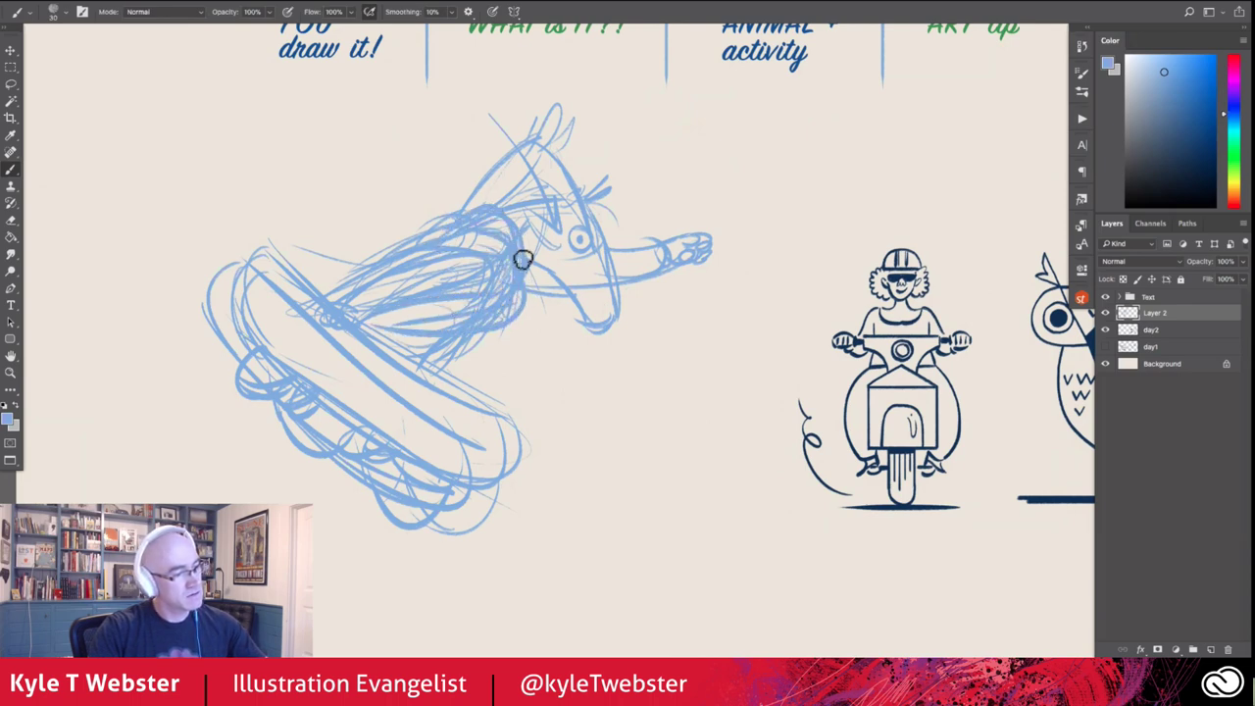
drag(508, 184, 462, 237)
drag(335, 290, 250, 253)
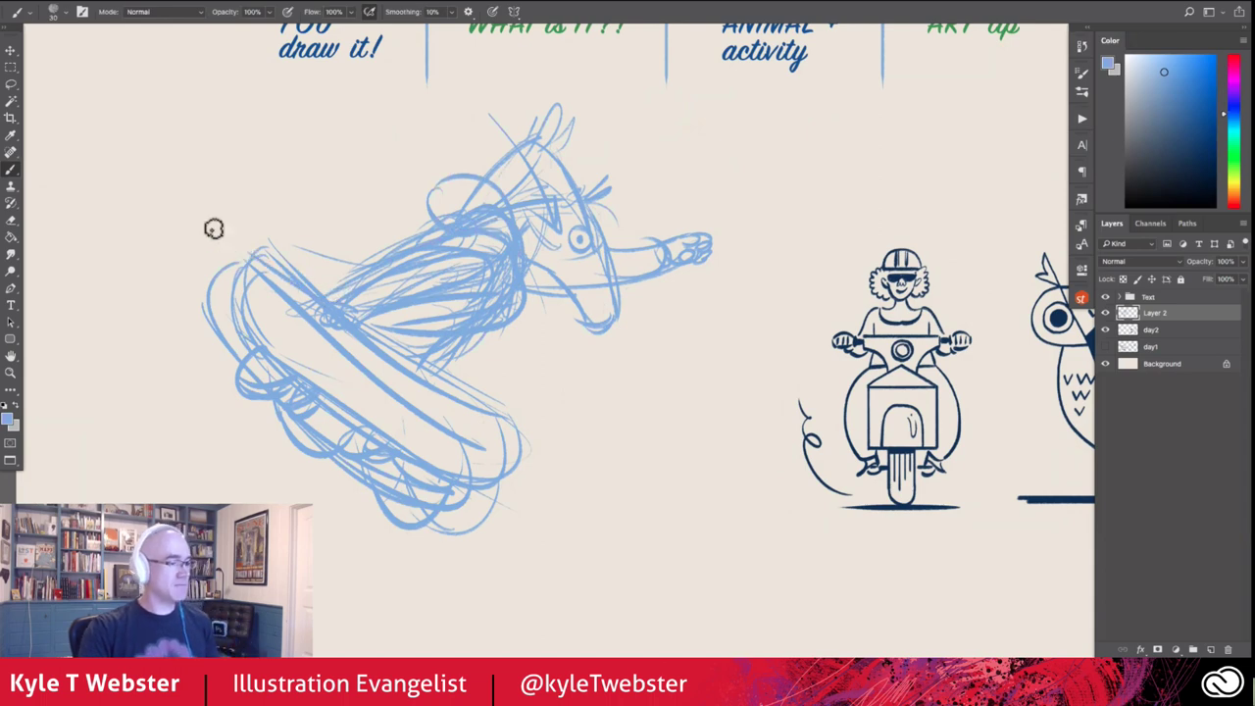
key(e)
mouse_move(575, 154)
mouse_down()
mouse_move(546, 140)
mouse_move(555, 118)
mouse_move(560, 189)
mouse_up()
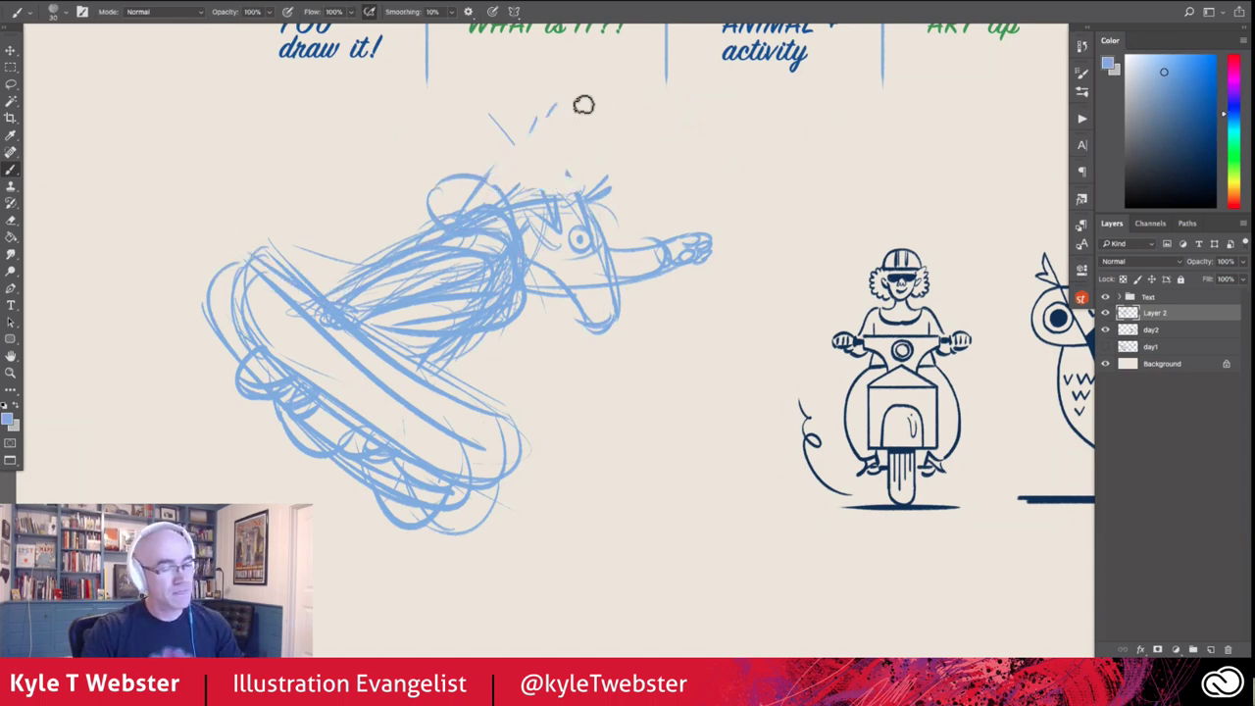
Set the sketch layer to 50% opacity, add Layer 3 and sample the owl's navy
click(1225, 261)
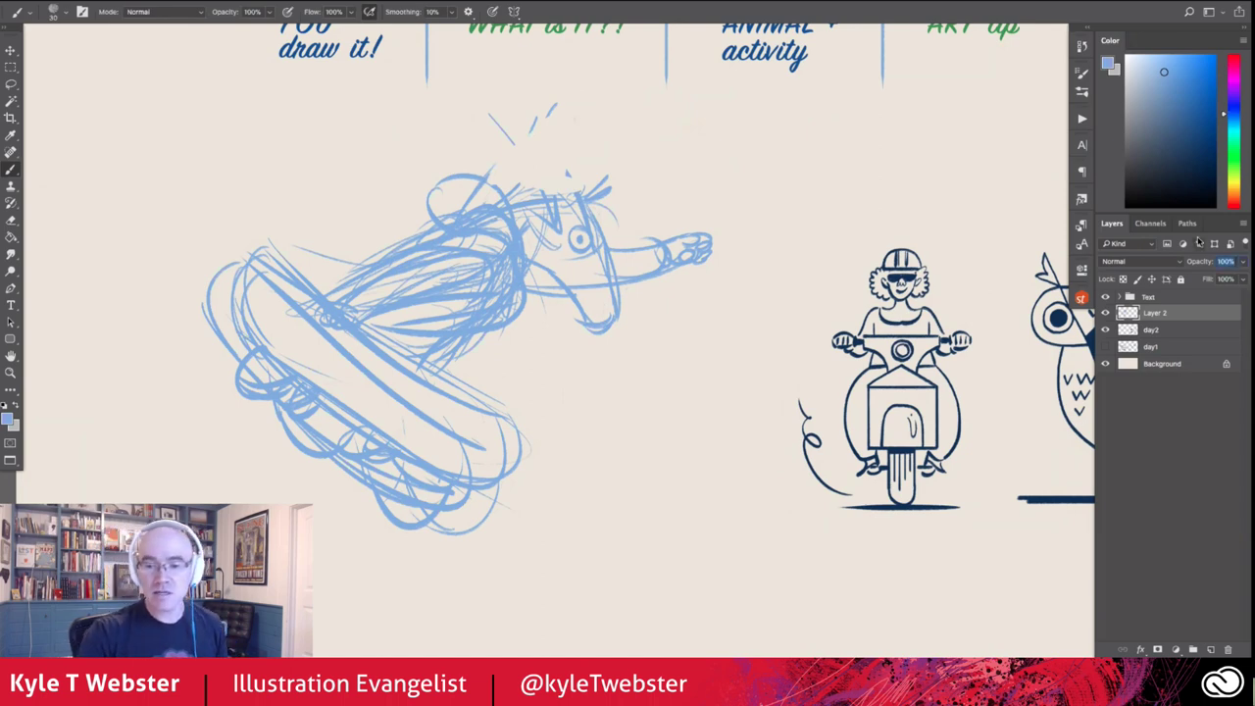
text(50)
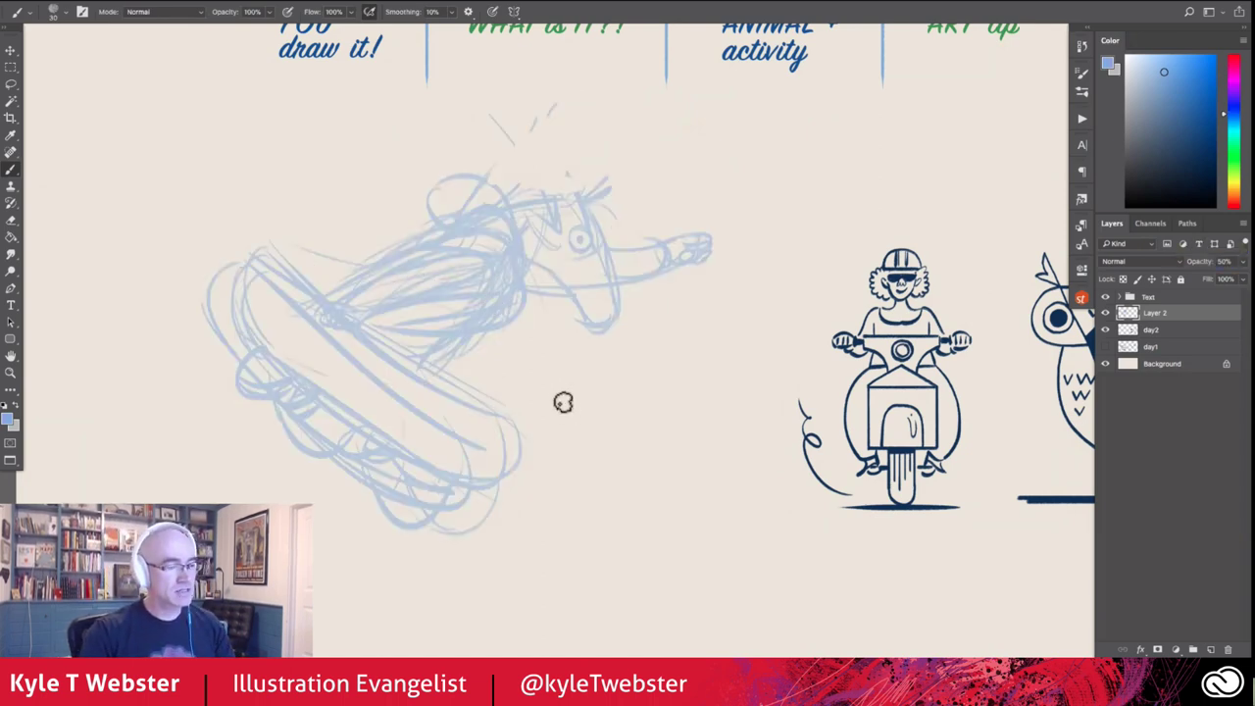
key(ctrl+shift+alt+n)
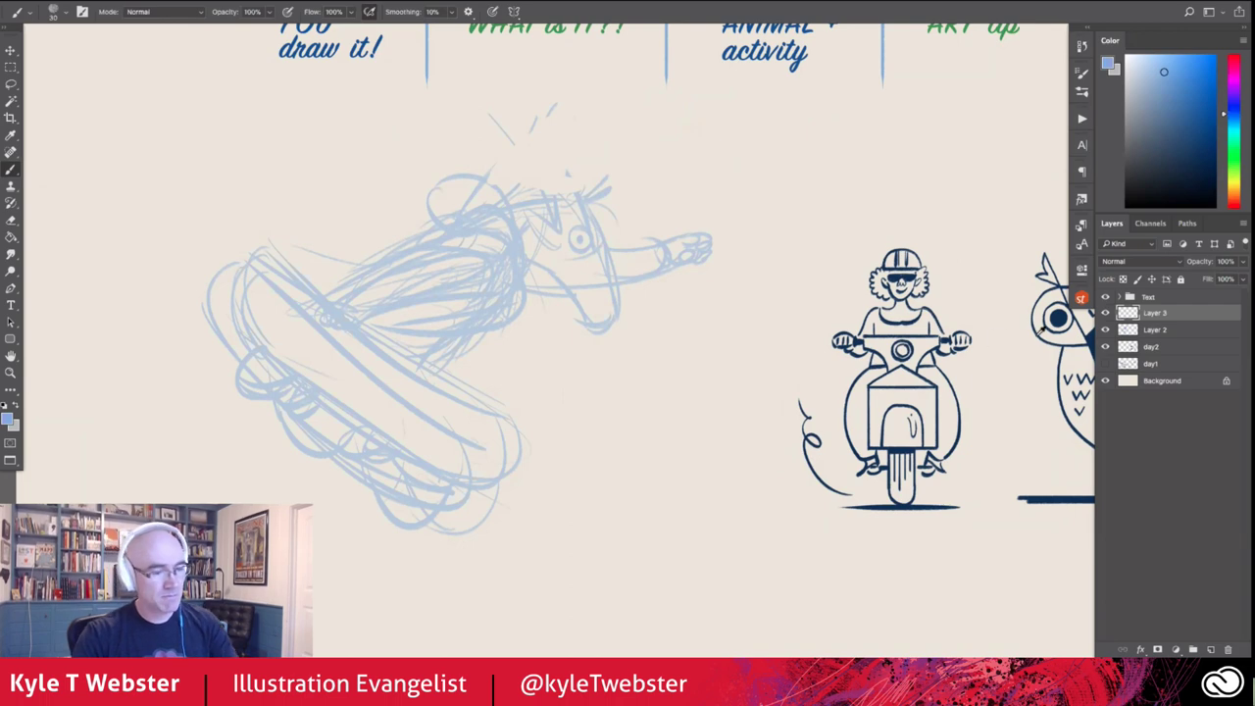
alt+click(1055, 318)
drag(506, 250, 572, 271)
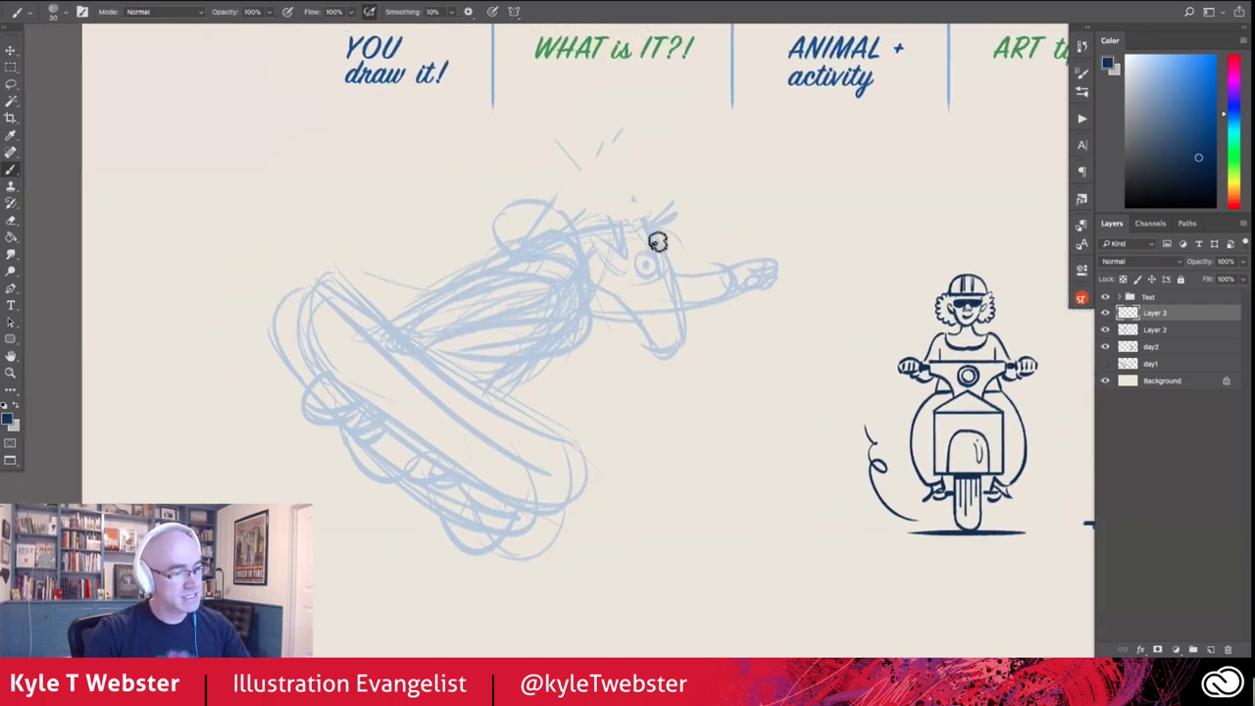
Ink the unicorn's snout, jaw, eye and nostril, then its mane, ear and brow in navy
drag(652, 233, 672, 339)
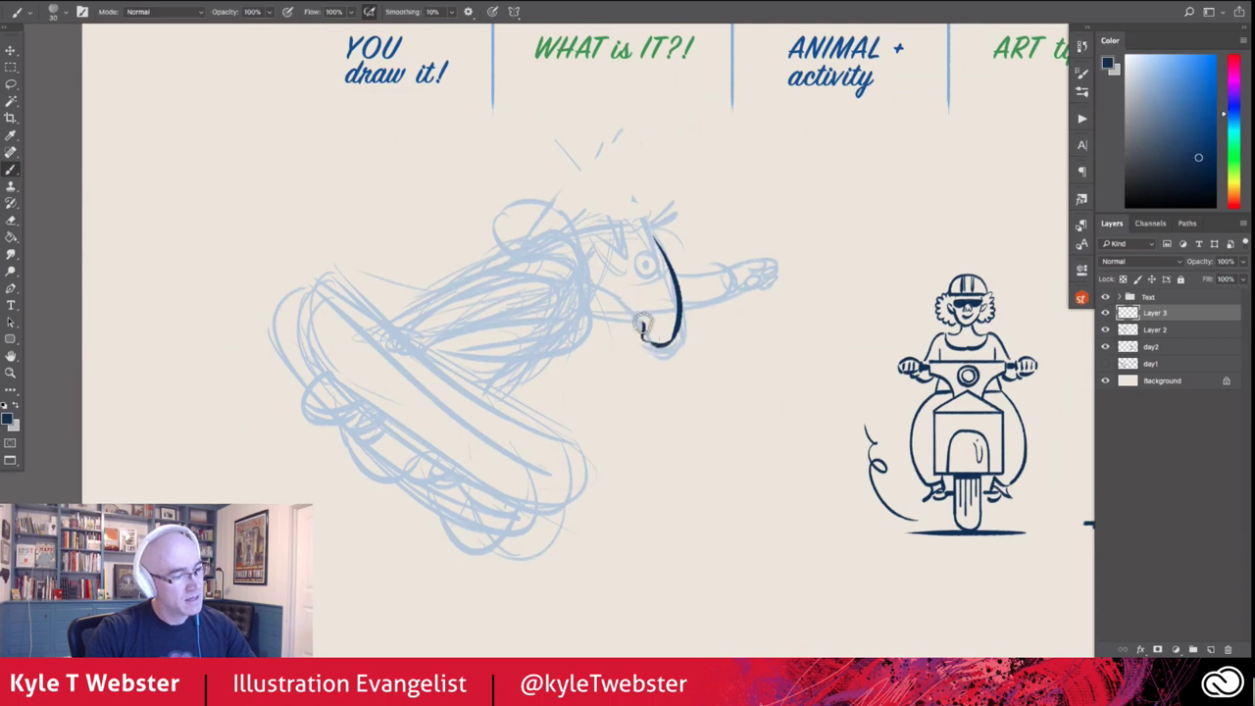
drag(598, 259, 625, 294)
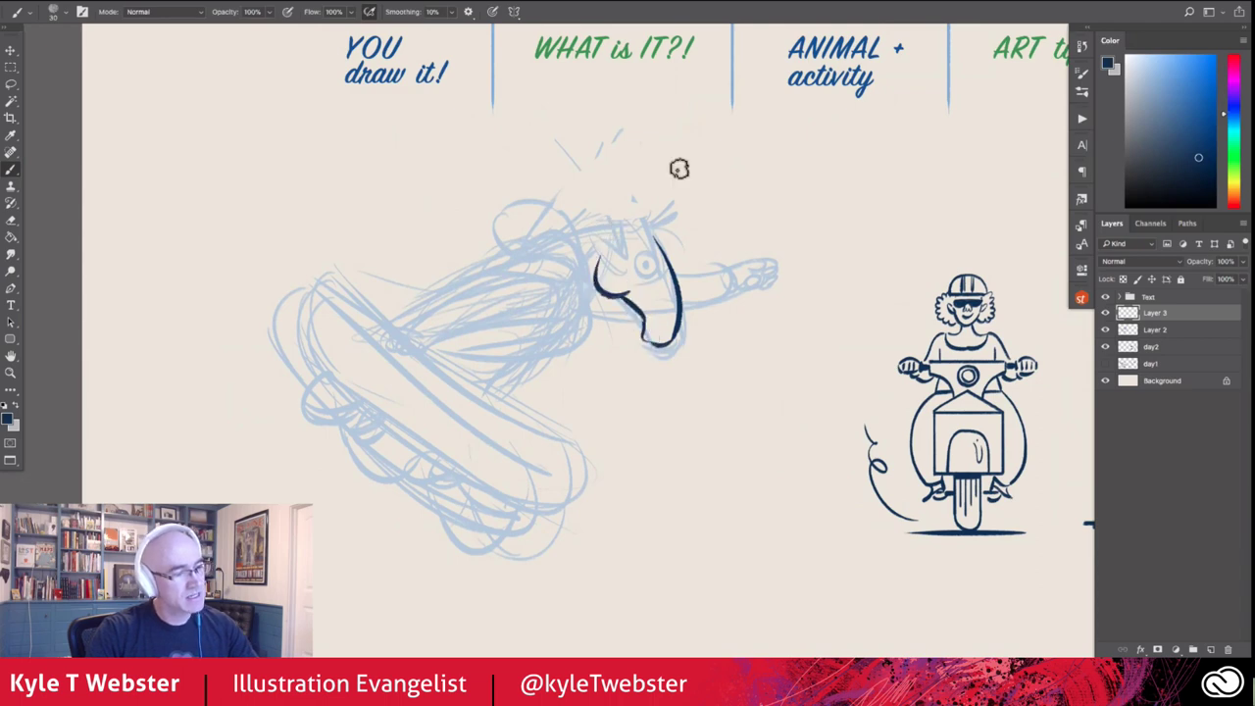
drag(651, 239, 648, 242)
scroll(650, 246, up, 1)
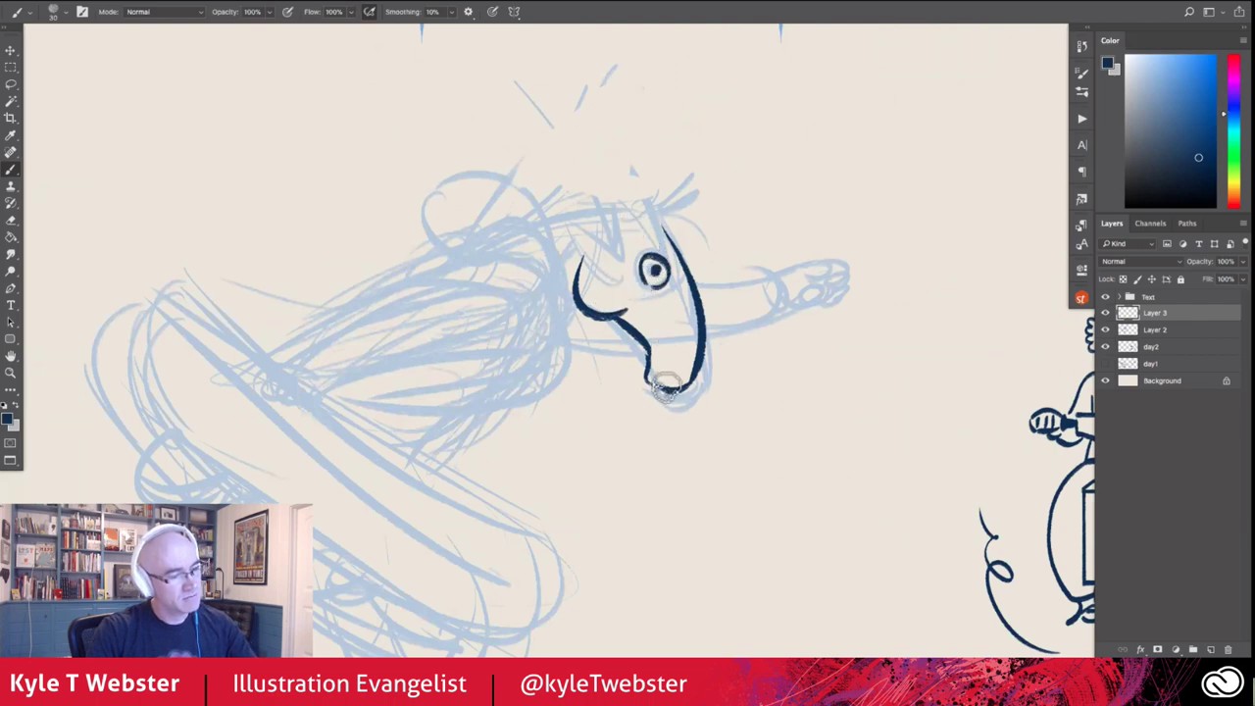
drag(659, 381, 683, 380)
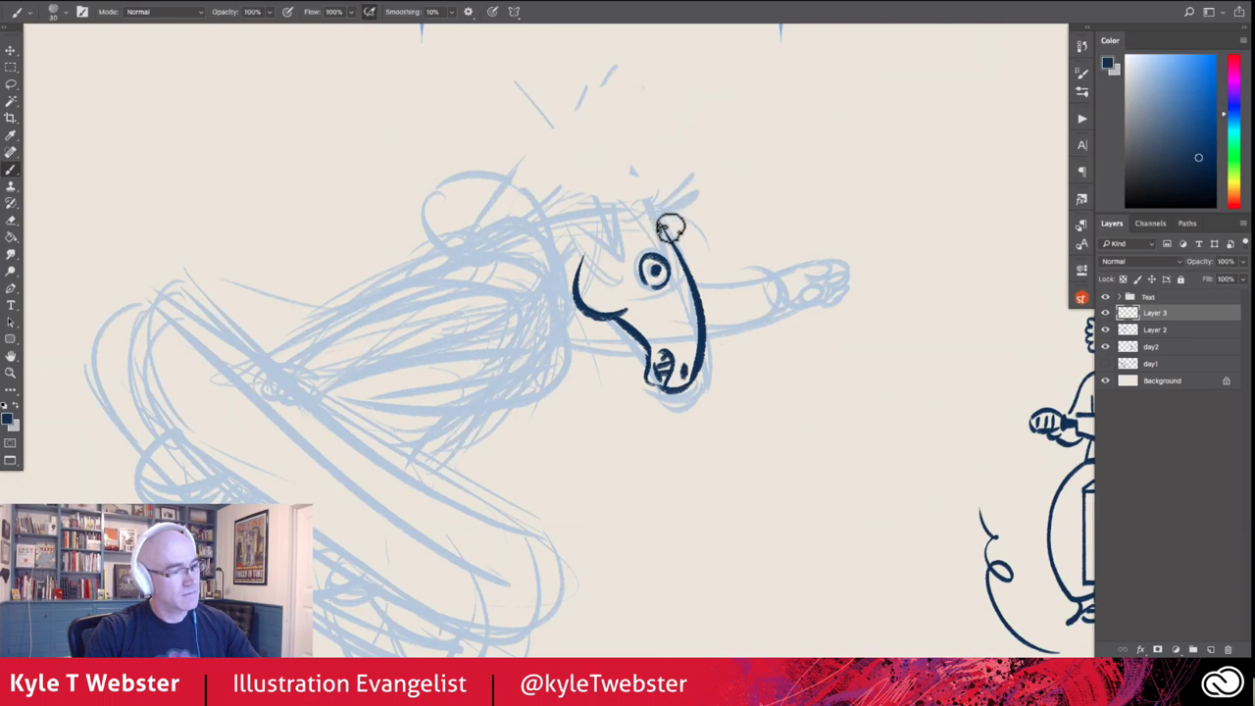
drag(661, 224, 714, 232)
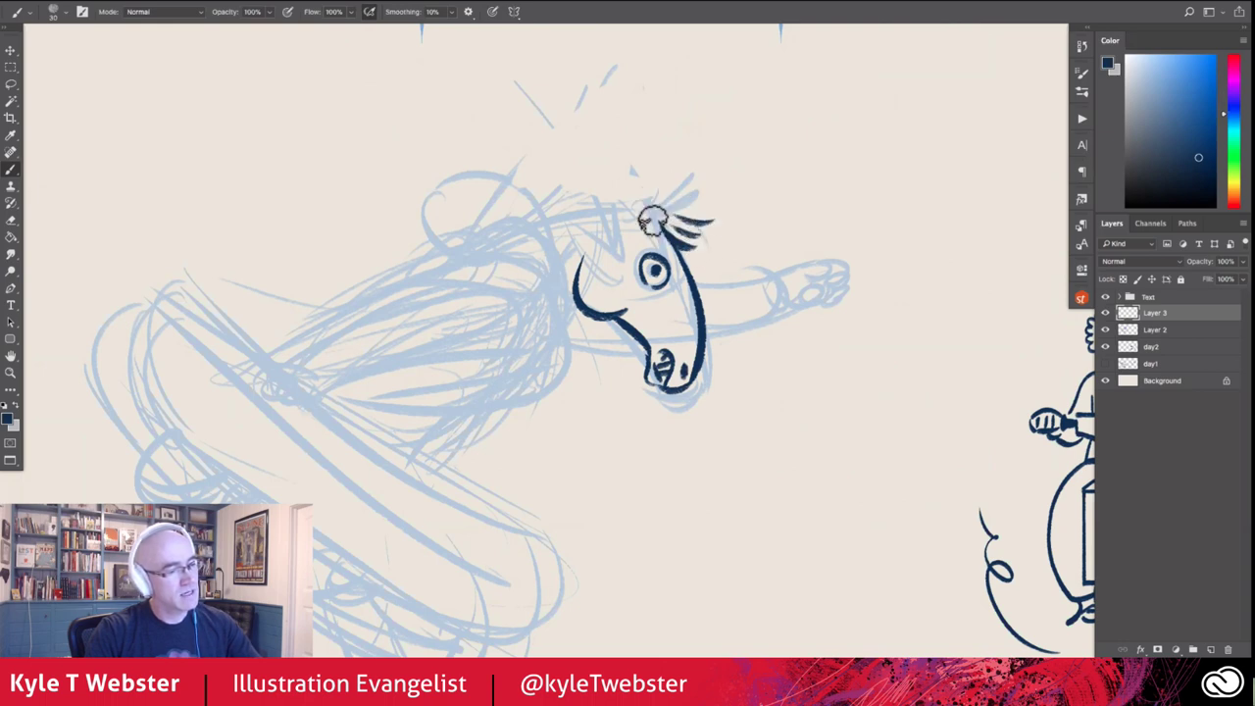
mouse_move(615, 221)
mouse_down()
mouse_move(642, 241)
mouse_move(726, 206)
mouse_move(654, 214)
mouse_move(850, 211)
mouse_move(727, 236)
mouse_move(803, 222)
mouse_up()
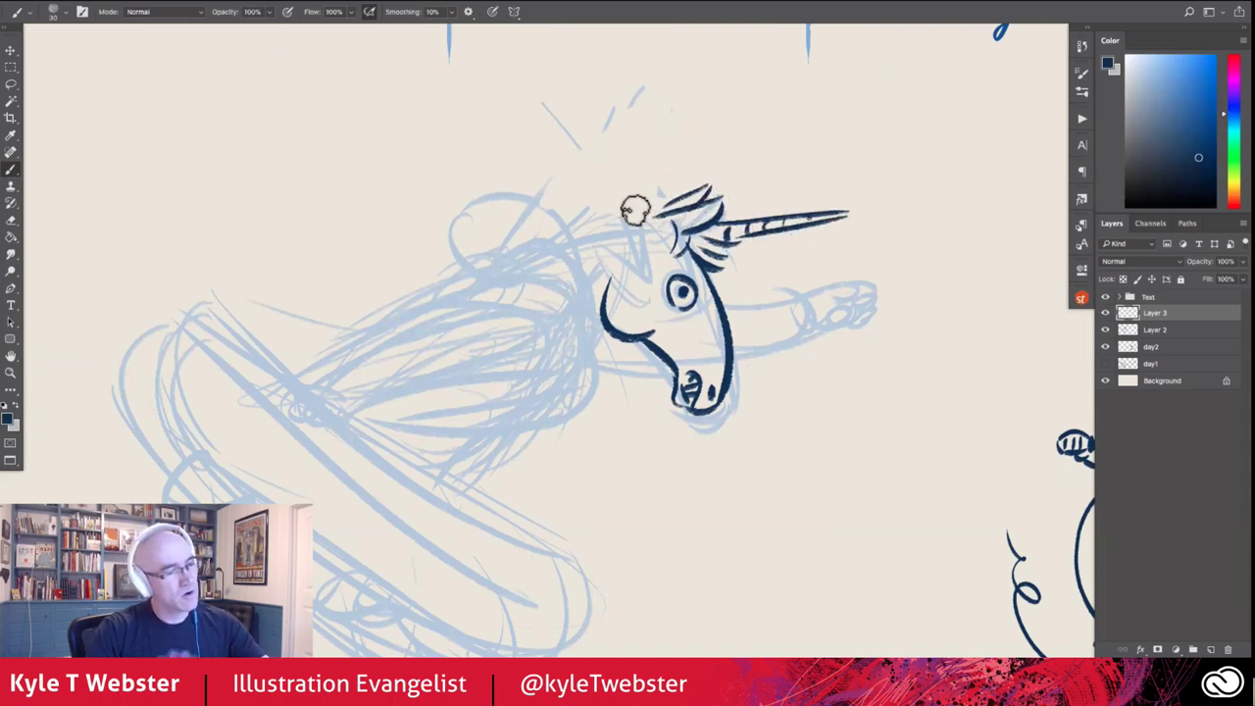
mouse_move(681, 201)
mouse_down()
mouse_move(647, 172)
mouse_move(639, 201)
mouse_move(591, 162)
mouse_move(571, 191)
mouse_move(512, 204)
mouse_up()
mouse_move(655, 208)
mouse_down()
mouse_move(610, 239)
mouse_move(586, 236)
mouse_up()
Ink the unicorn's outstretched arm and fist beside the head
drag(530, 330, 583, 318)
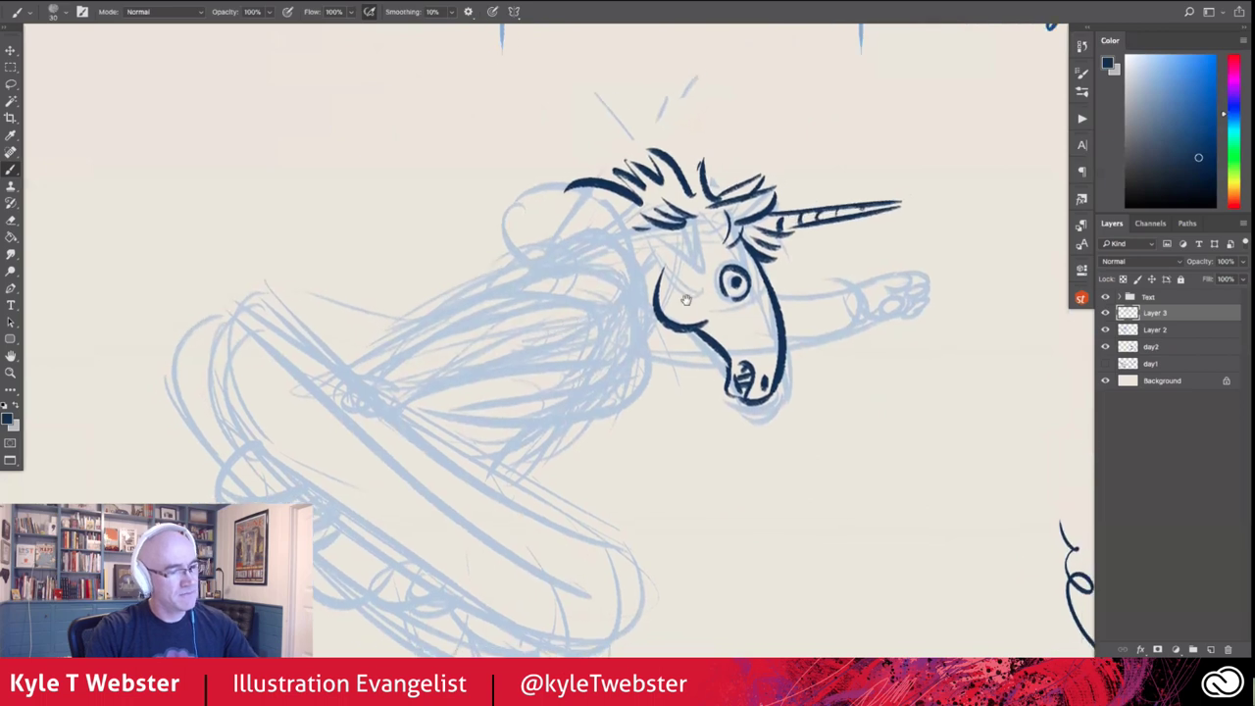
mouse_move(780, 296)
mouse_down()
mouse_move(857, 286)
mouse_move(819, 338)
mouse_move(783, 341)
mouse_up()
mouse_move(858, 289)
mouse_down()
mouse_move(891, 280)
mouse_move(863, 324)
mouse_move(897, 306)
mouse_move(897, 286)
mouse_move(918, 294)
mouse_move(899, 322)
mouse_up()
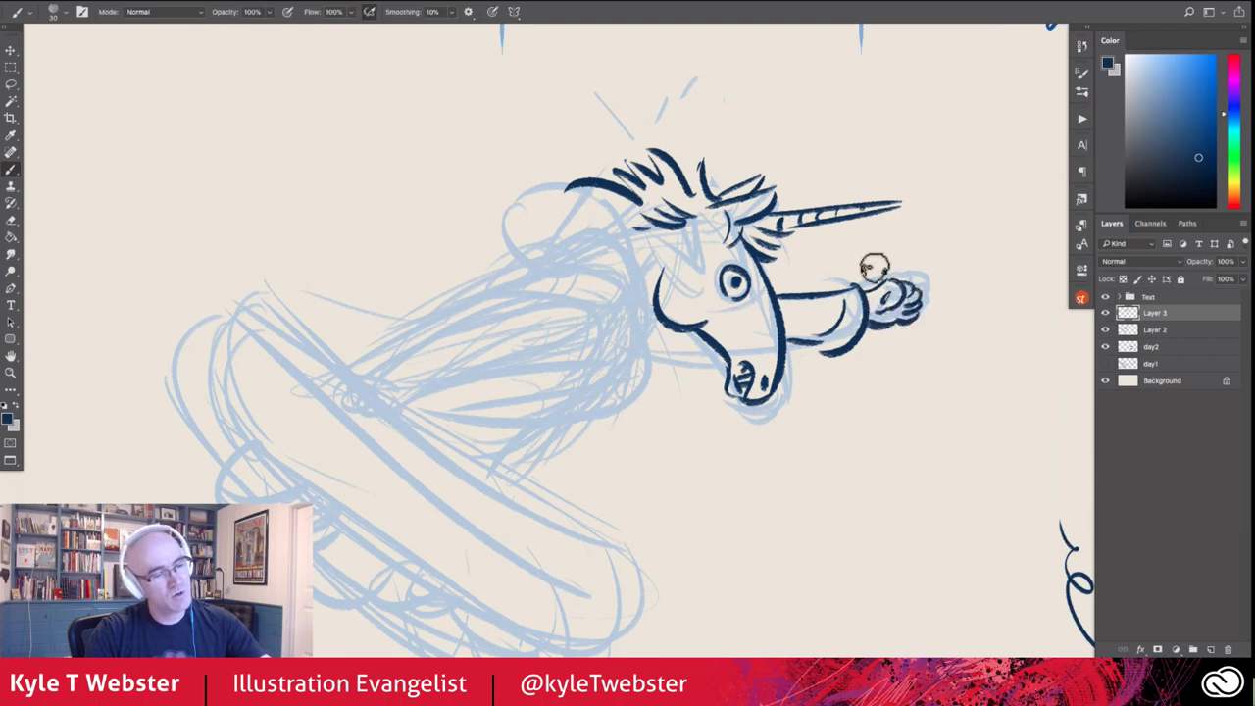
drag(622, 320, 637, 295)
Ink the unicorn's mouth line, near arm, neck, shoulder curve and hooded back of the head on Layer 3
drag(740, 326, 666, 330)
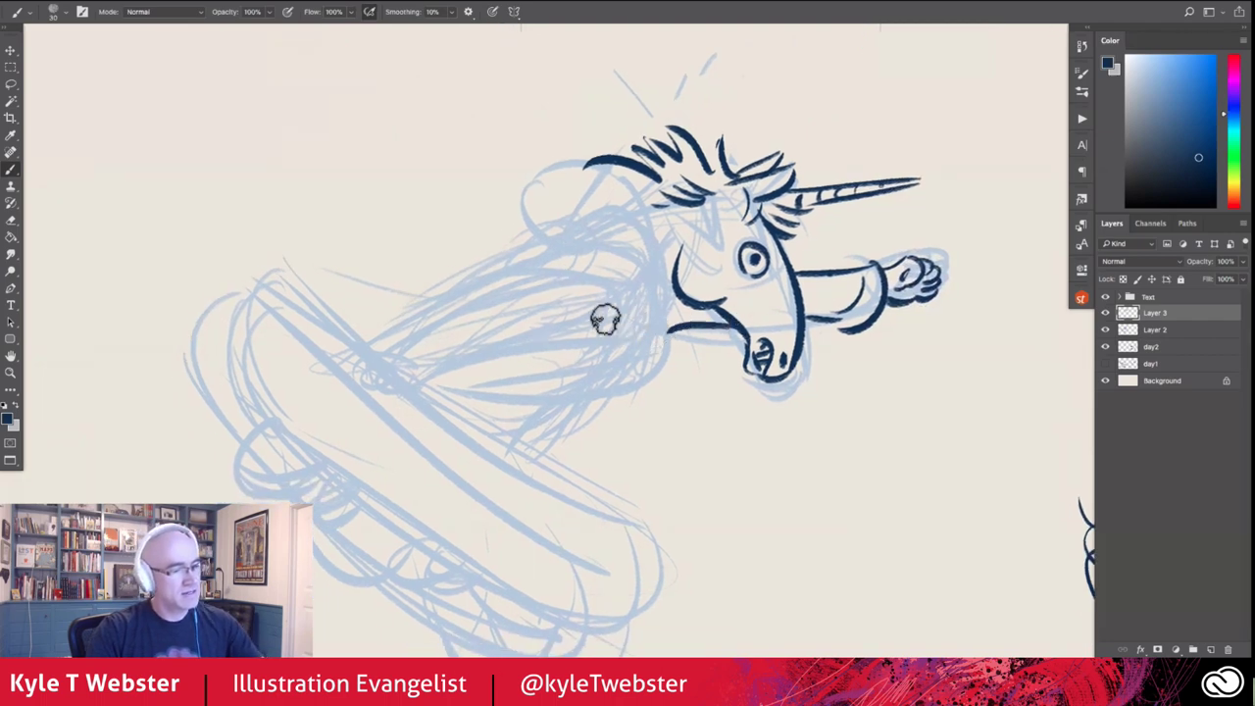
drag(675, 286, 620, 324)
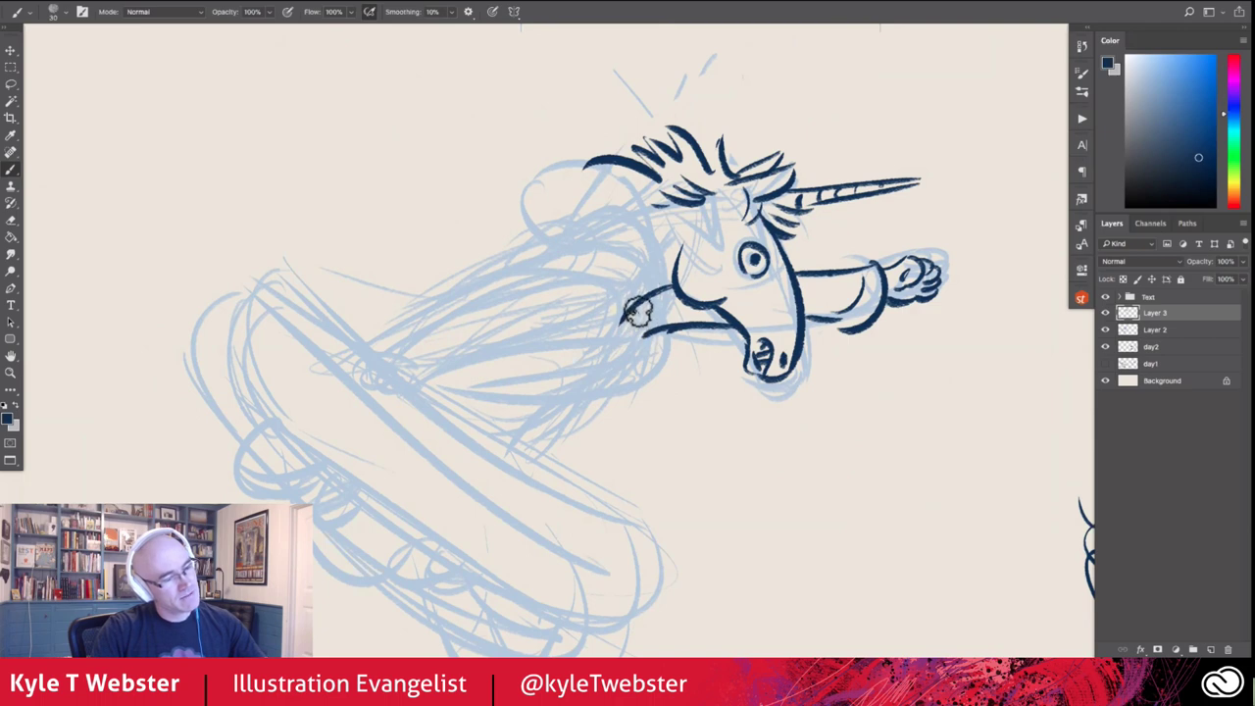
mouse_move(638, 312)
mouse_down()
mouse_move(603, 363)
mouse_move(600, 208)
mouse_up()
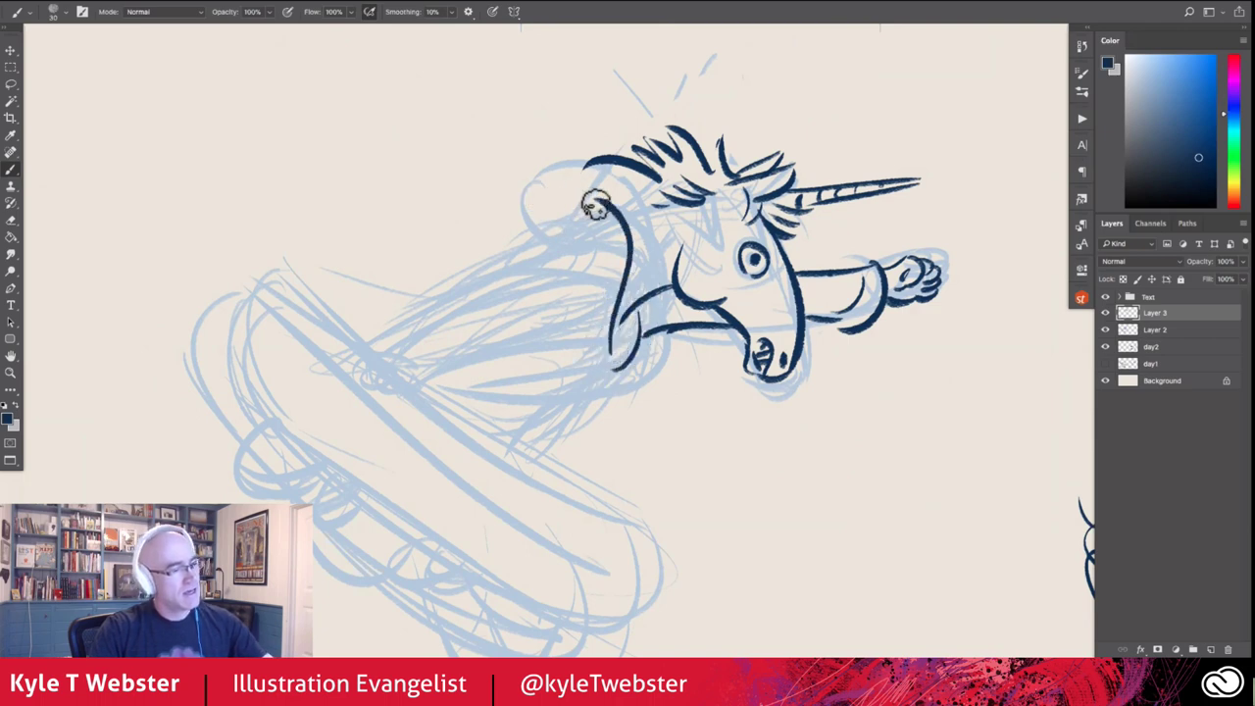
drag(602, 282, 533, 236)
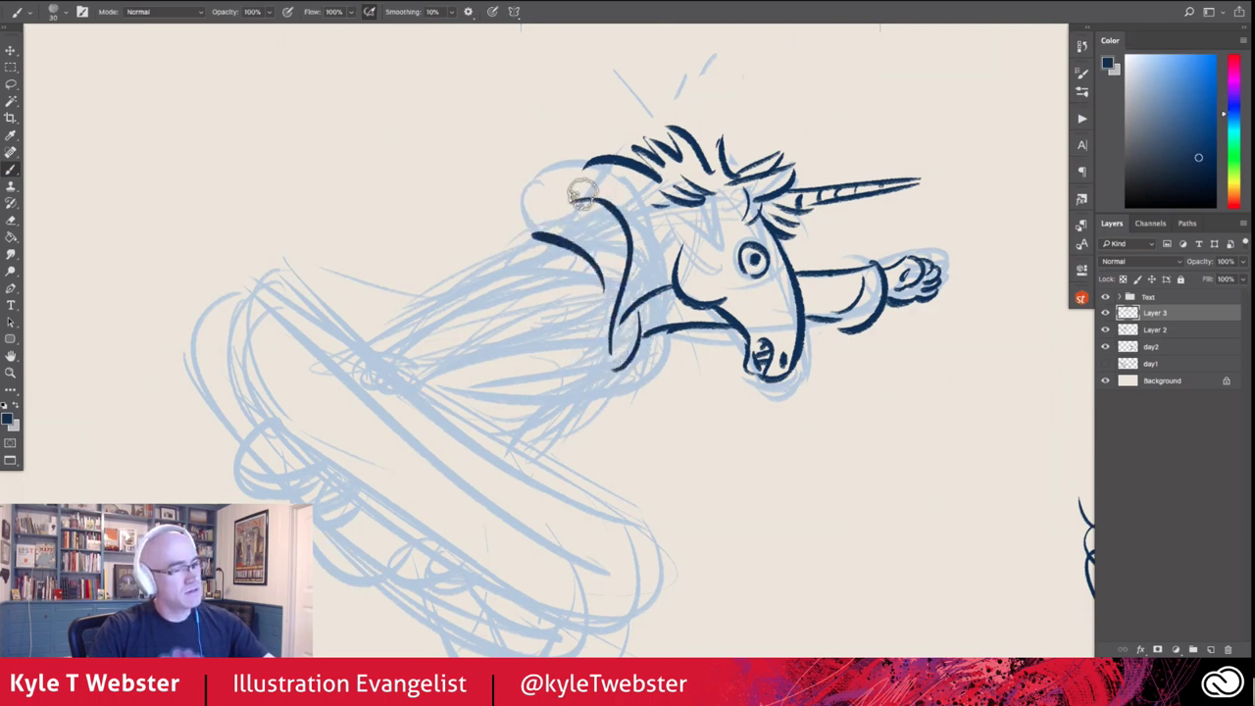
mouse_move(585, 168)
mouse_down()
mouse_move(502, 201)
mouse_move(535, 238)
mouse_up()
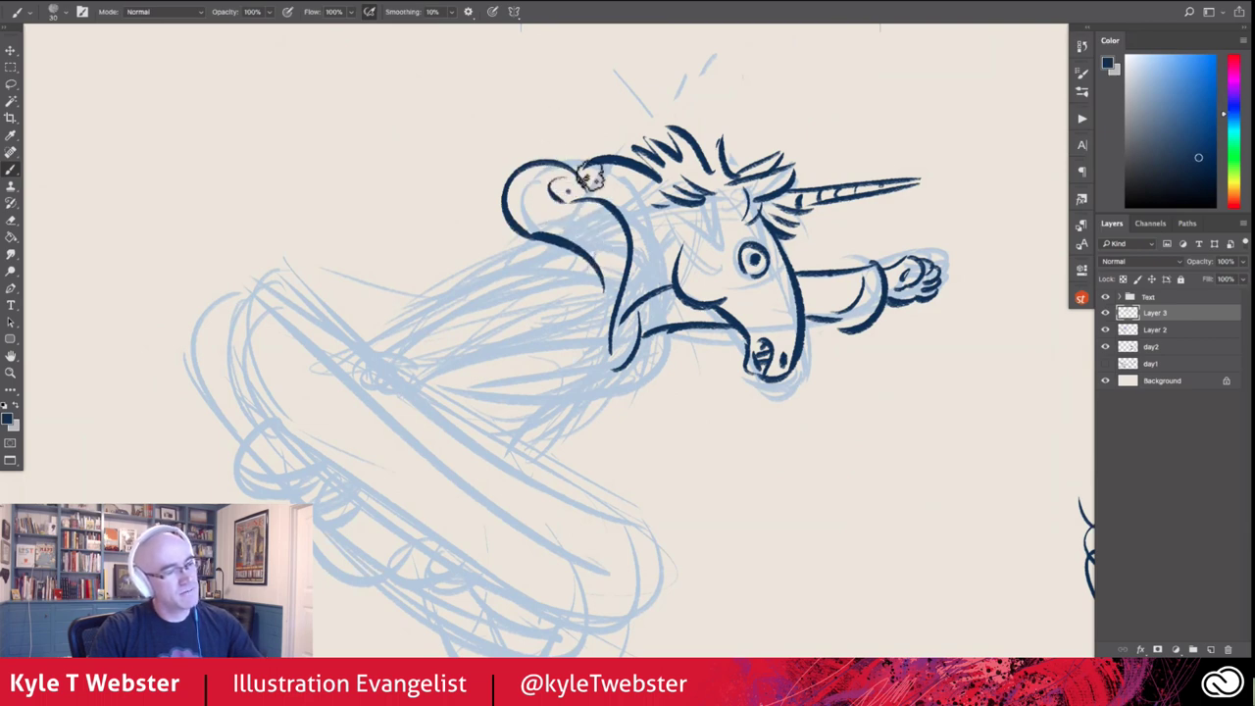
Ink the unicorn's cheek and torso curves, lower body lines and fingers gripping the board
drag(510, 246, 610, 230)
mouse_move(687, 290)
mouse_down()
mouse_move(633, 331)
mouse_move(517, 349)
mouse_up()
mouse_move(635, 277)
mouse_down()
mouse_move(491, 294)
mouse_move(510, 343)
mouse_up()
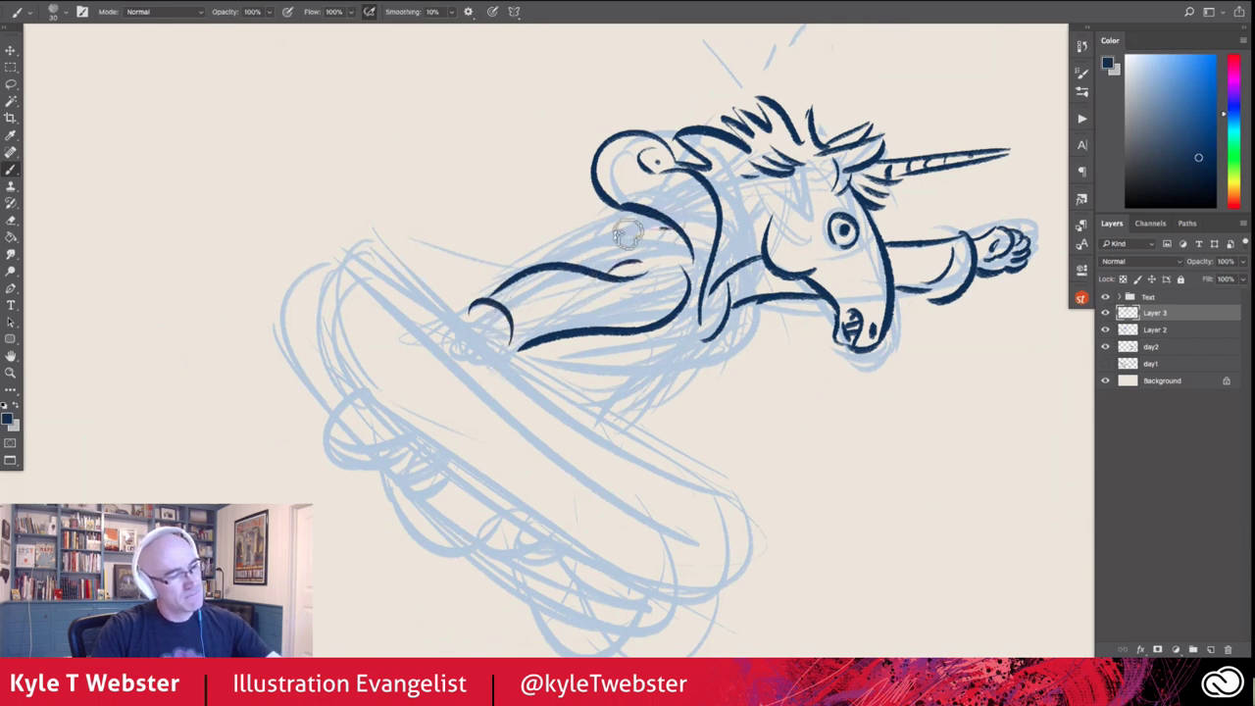
drag(564, 300, 604, 242)
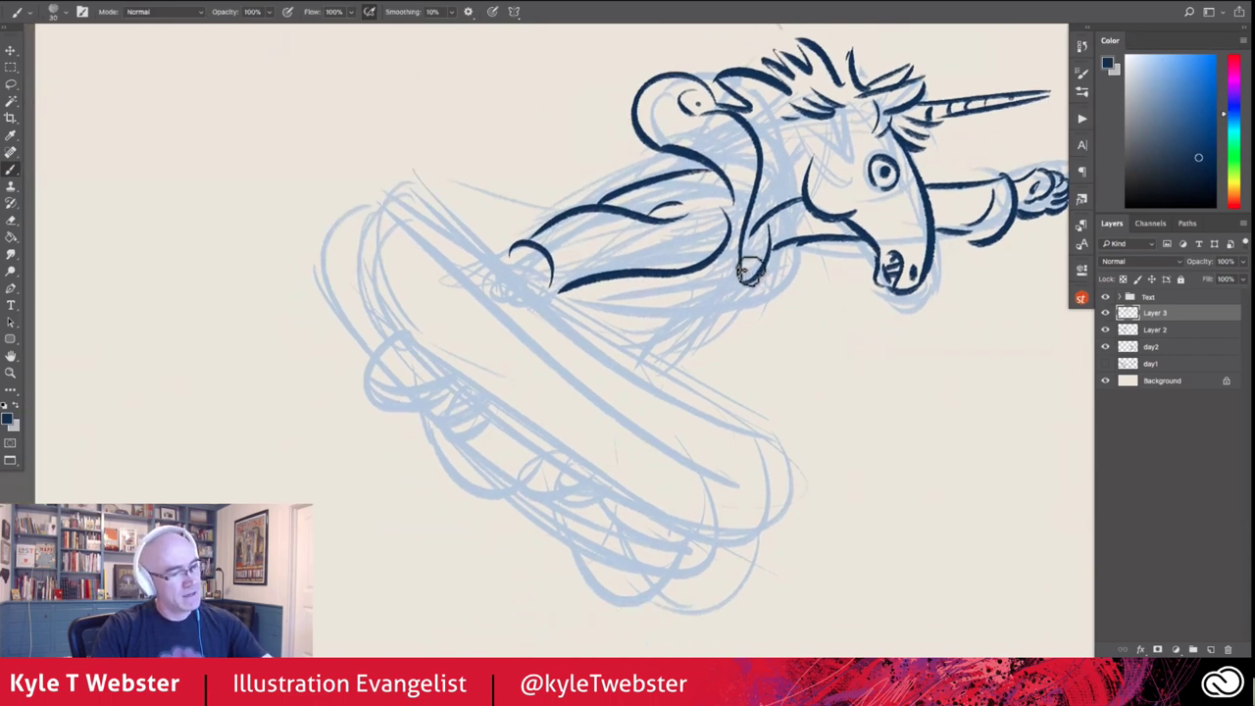
drag(749, 273, 647, 345)
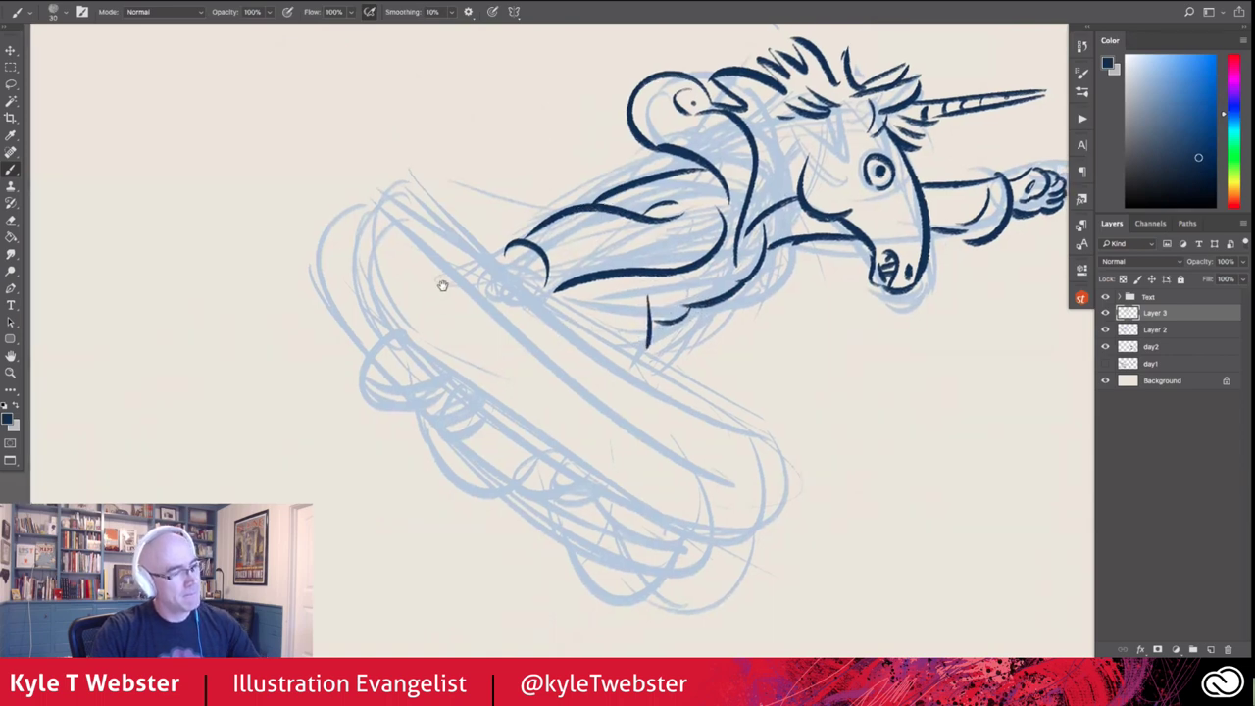
drag(440, 281, 435, 254)
mouse_move(505, 220)
mouse_down()
mouse_move(529, 267)
mouse_move(495, 272)
mouse_move(478, 253)
mouse_move(537, 275)
mouse_move(530, 267)
mouse_move(784, 412)
mouse_up()
Ink the snowboard's long edges and tip curve, plus the snow puff and spray marks
mouse_move(480, 225)
mouse_down()
mouse_move(409, 155)
mouse_move(375, 280)
mouse_move(386, 308)
mouse_move(618, 486)
mouse_up()
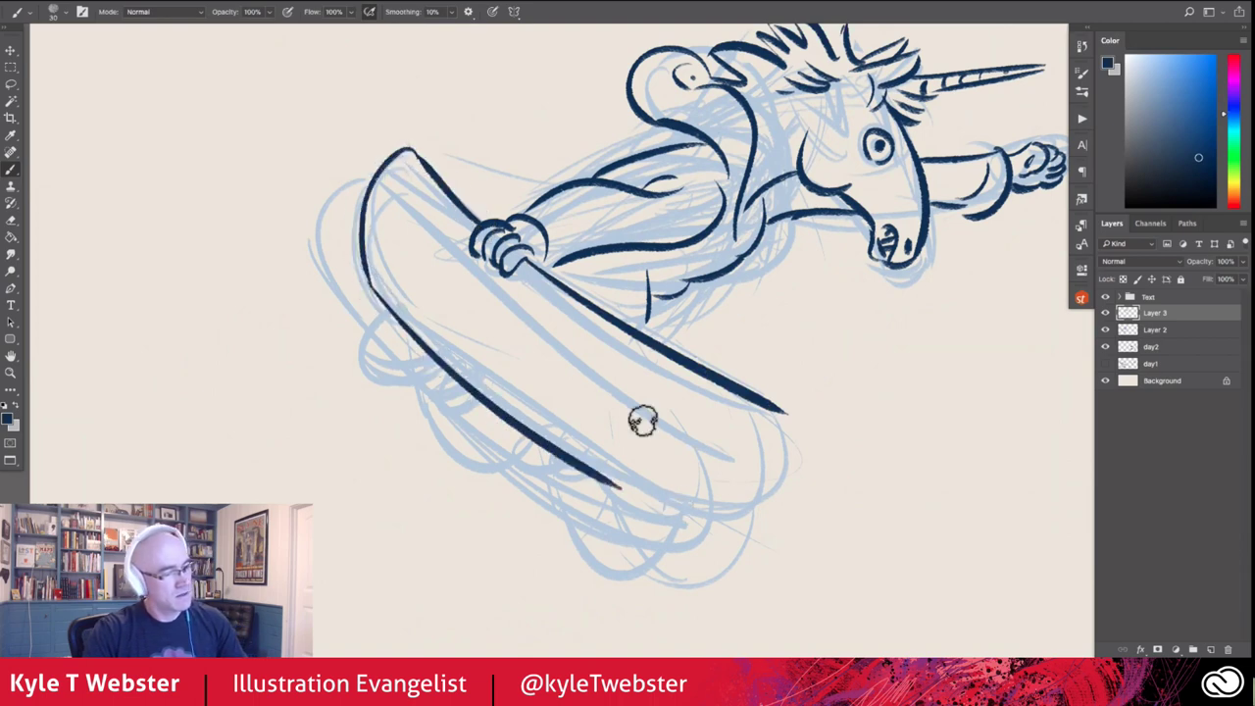
mouse_move(724, 509)
mouse_down()
mouse_move(645, 440)
mouse_move(632, 484)
mouse_move(652, 529)
mouse_move(691, 564)
mouse_up()
drag(530, 500, 549, 502)
mouse_move(573, 552)
mouse_down()
mouse_move(567, 564)
mouse_move(541, 549)
mouse_move(600, 550)
mouse_up()
drag(678, 561, 708, 516)
drag(626, 489, 638, 510)
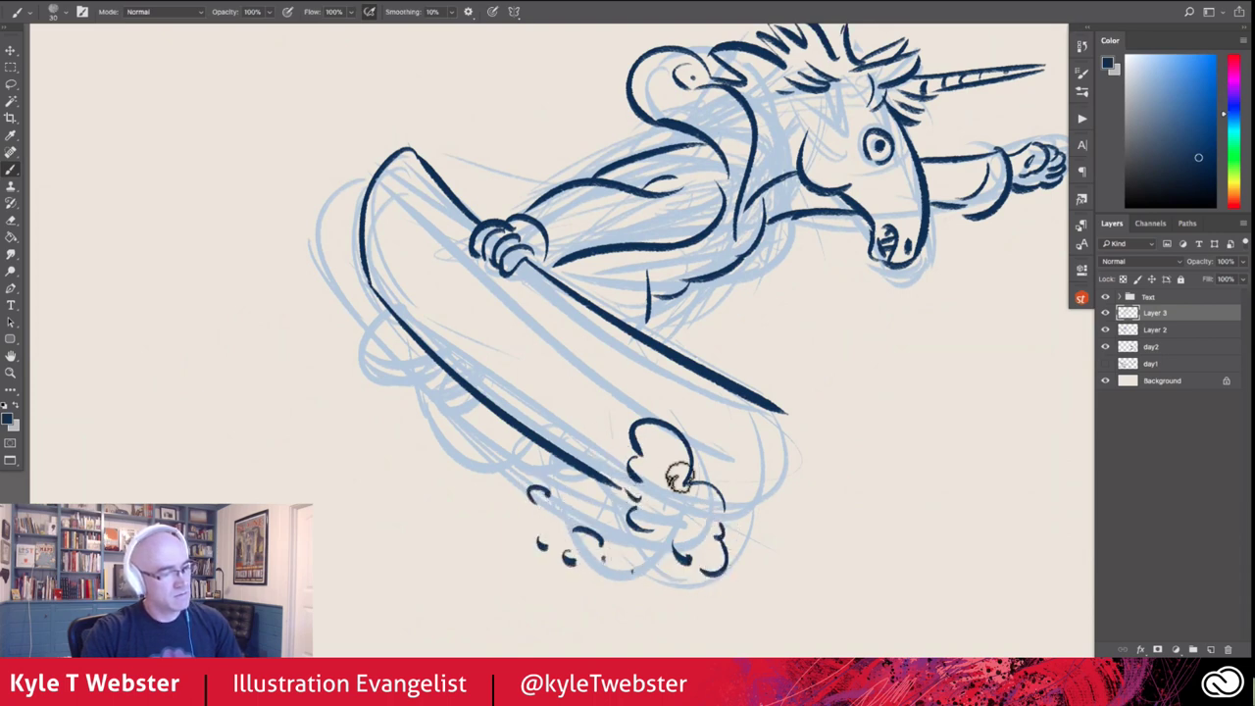
drag(785, 411, 741, 529)
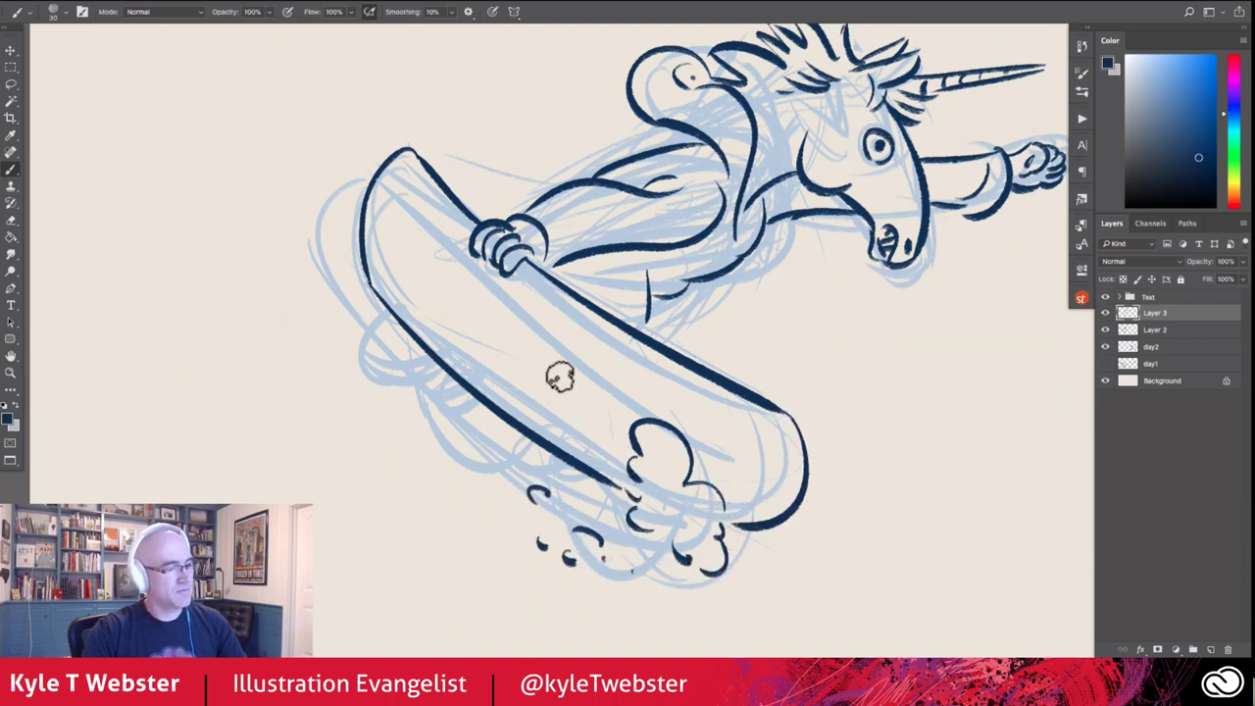
Ink the curve under the board's lower end and undo the last snow-cloud stroke
mouse_move(433, 317)
mouse_down()
mouse_move(413, 370)
mouse_move(447, 369)
mouse_up()
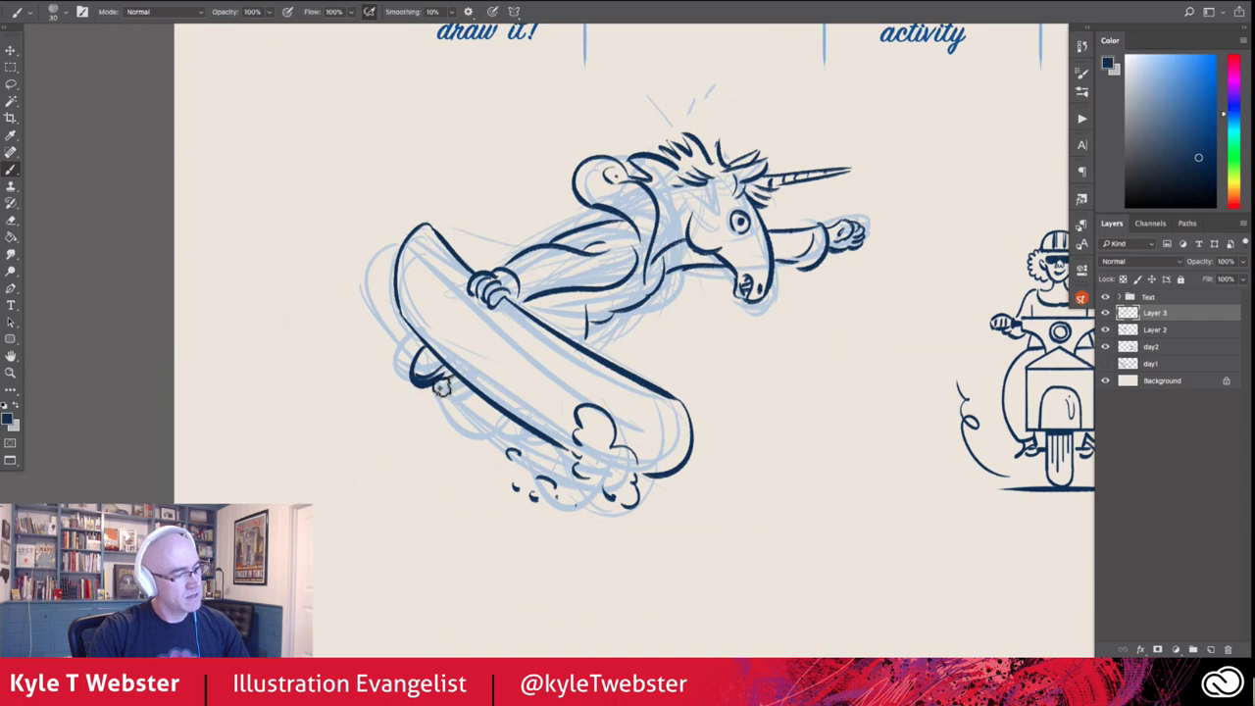
drag(438, 391, 508, 441)
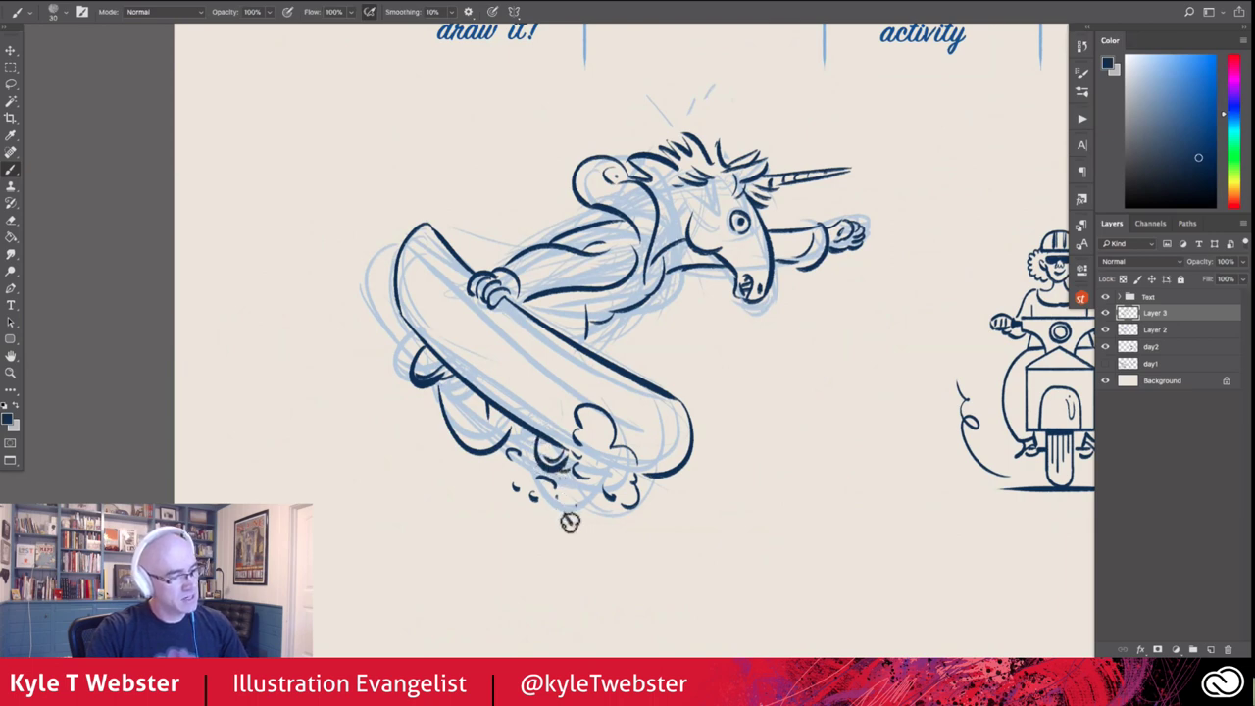
drag(570, 522, 606, 502)
key(ctrl+z)
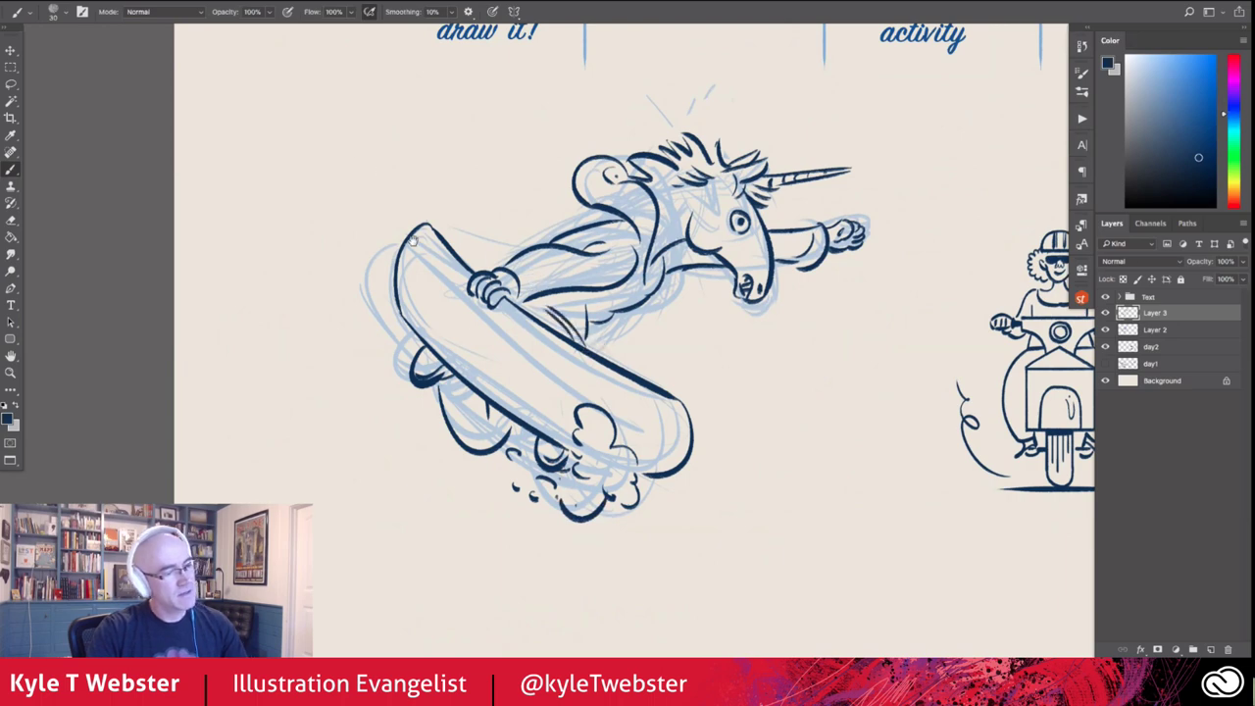
Hide the light-blue rough sketch on Layer 2 to reveal the clean navy linework
drag(519, 229, 464, 283)
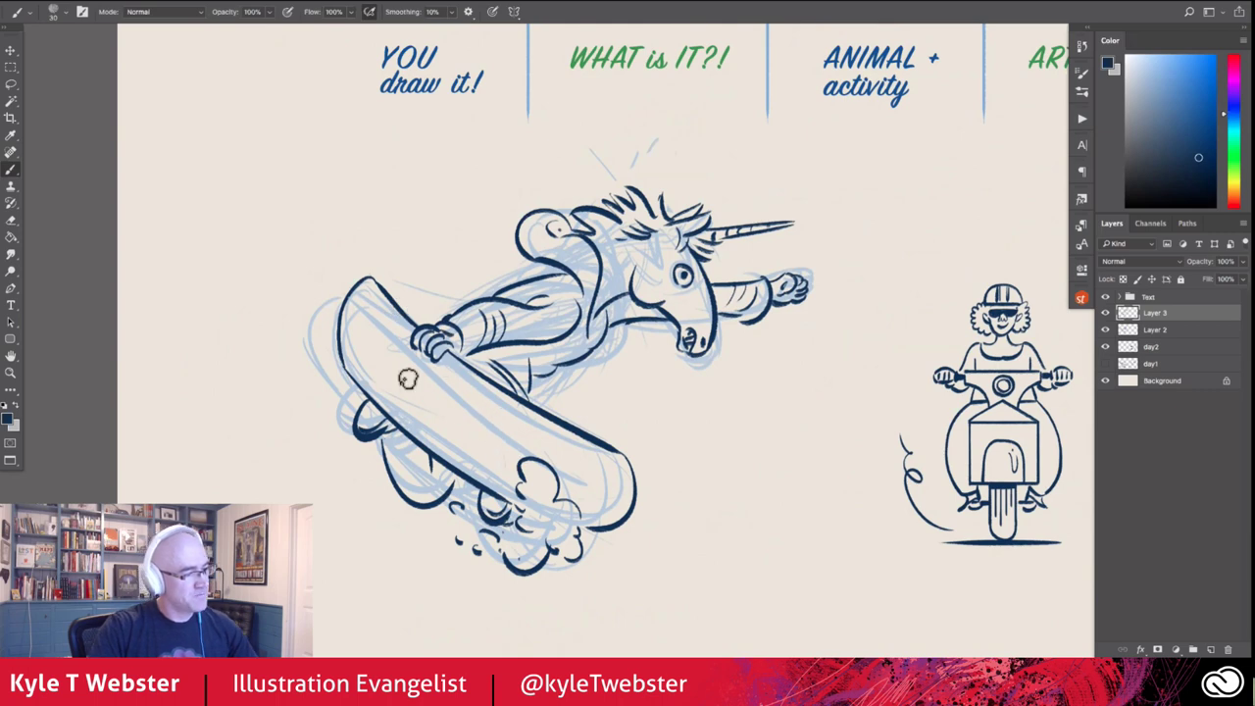
drag(407, 426, 451, 411)
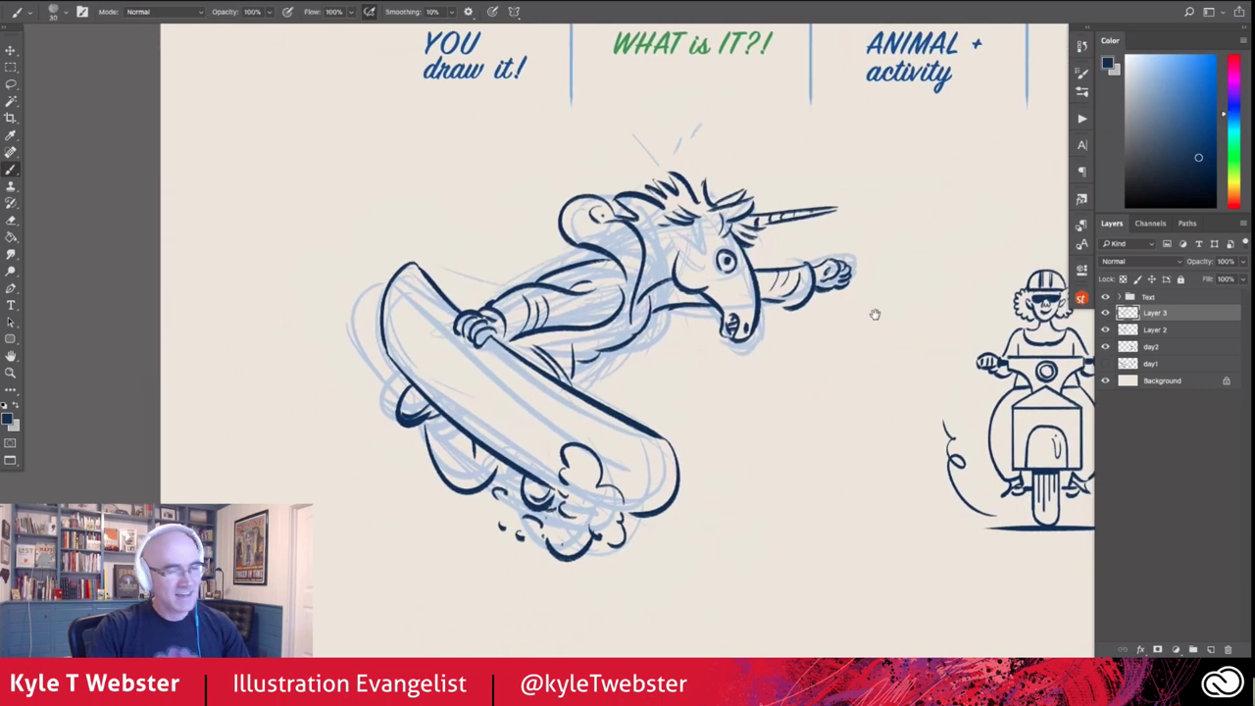
click(1105, 330)
drag(473, 310, 436, 317)
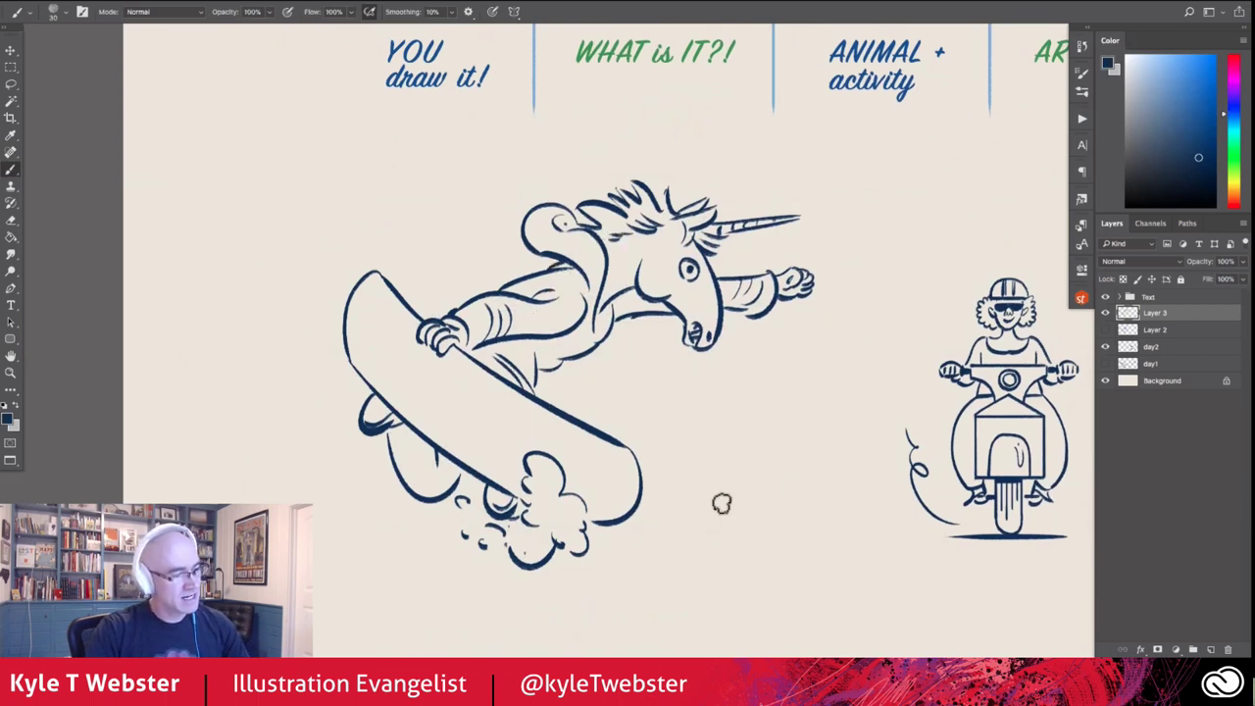
key(ctrl+minus)
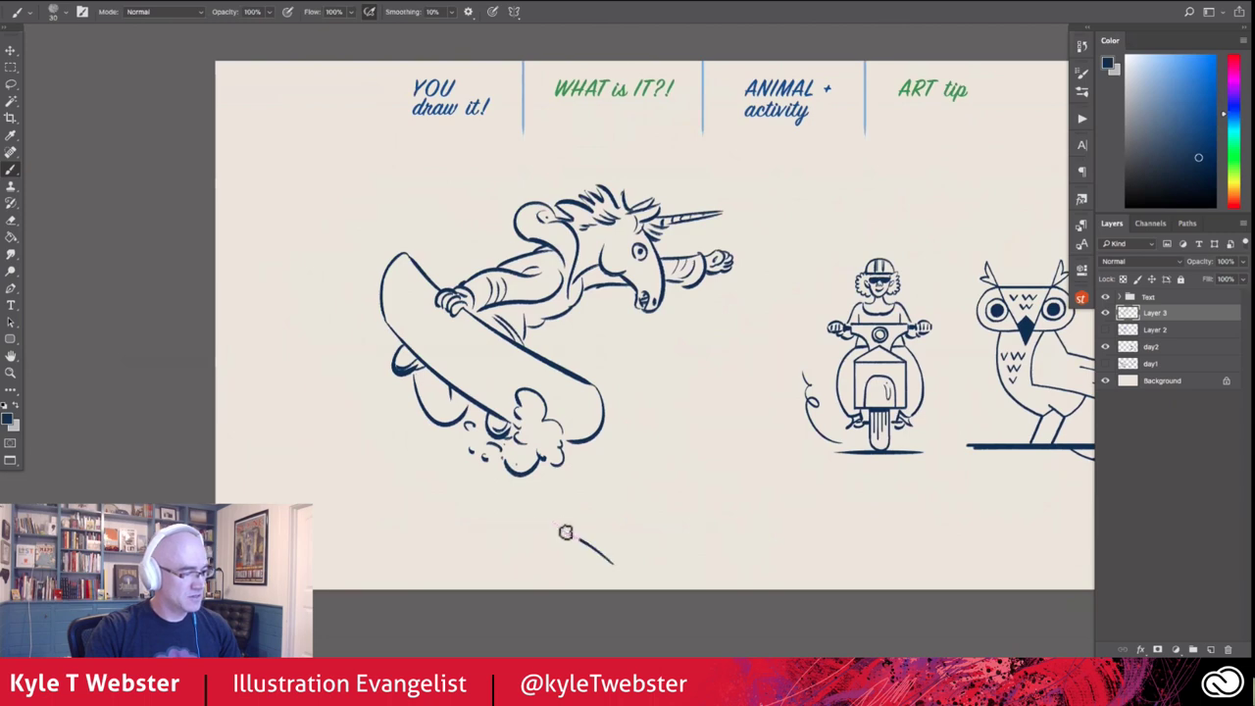
mouse_move(566, 532)
mouse_down()
mouse_move(474, 536)
mouse_move(329, 429)
mouse_up()
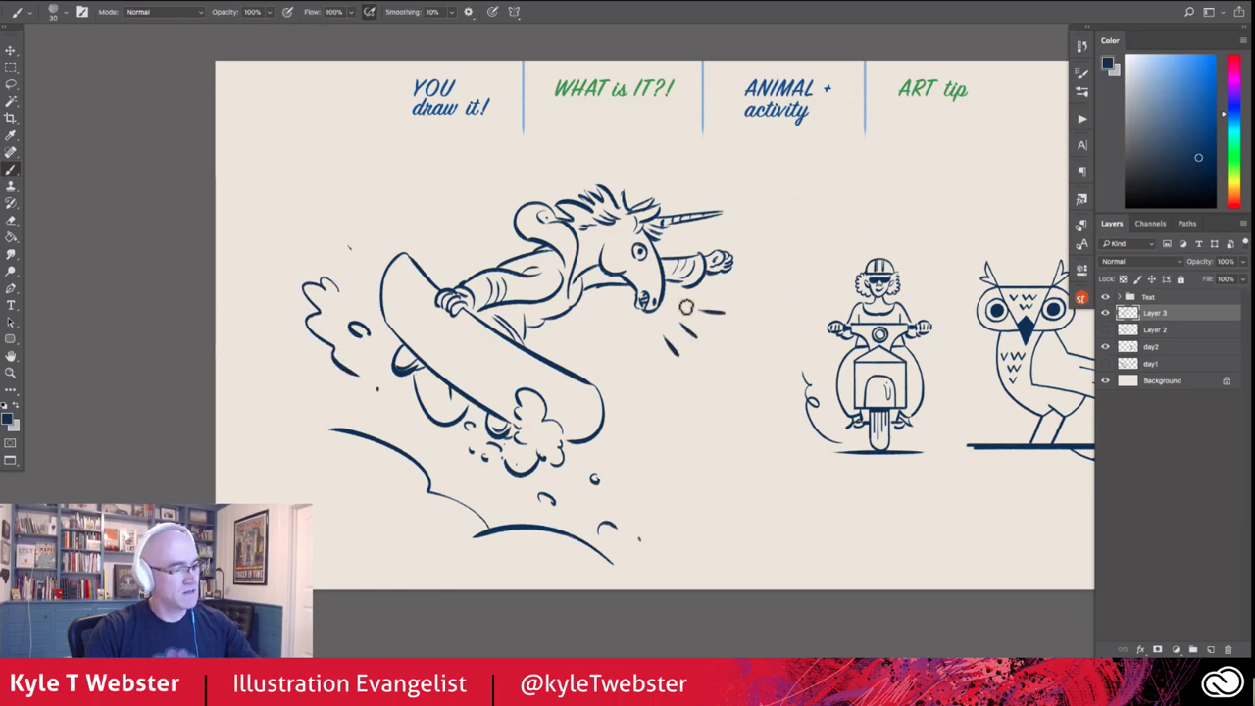
scroll(595, 241, up, 1)
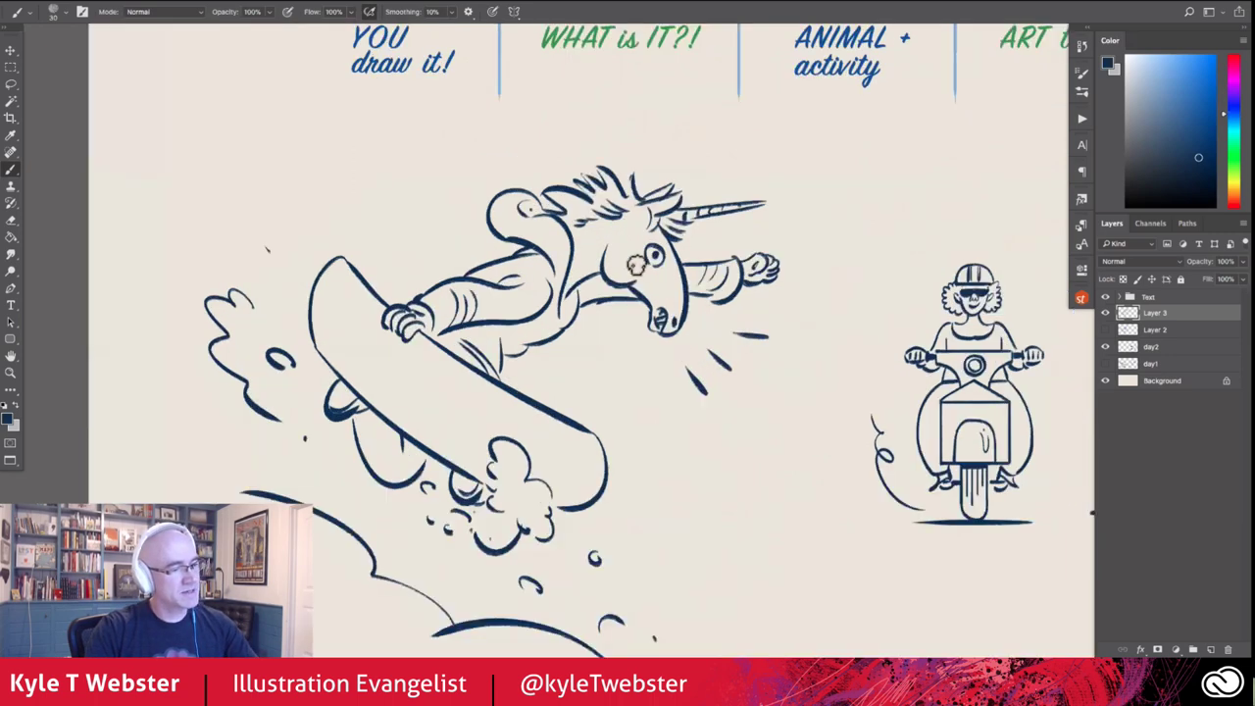
scroll(490, 361, down, 3)
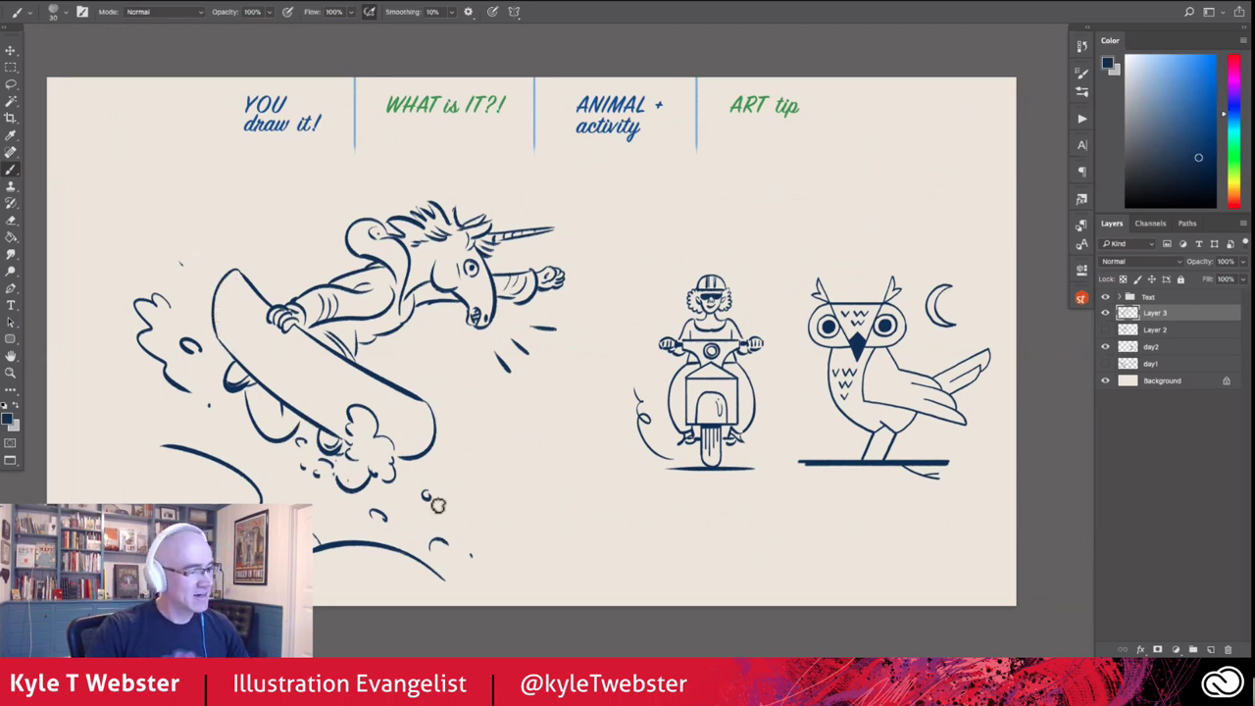
drag(438, 504, 431, 509)
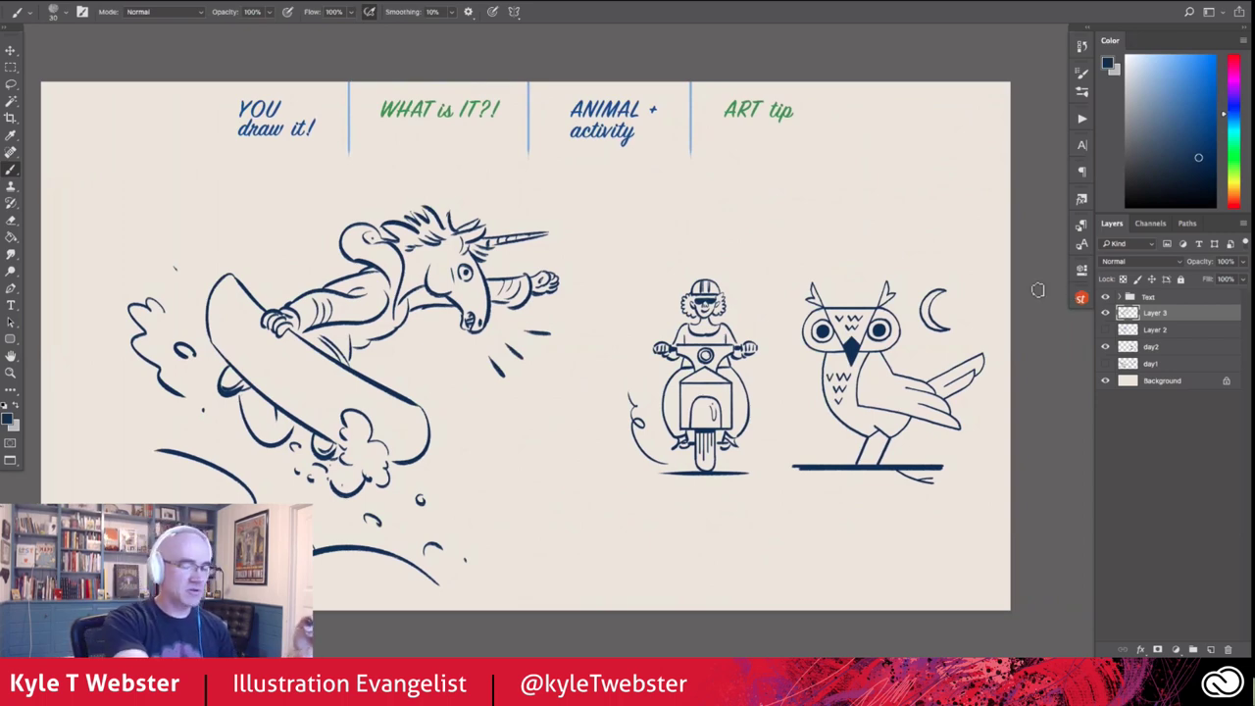
Free Transform the unicorn snowboarder to about 77%, move it left and commit the change
key(ctrl+t)
drag(127, 206, 226, 288)
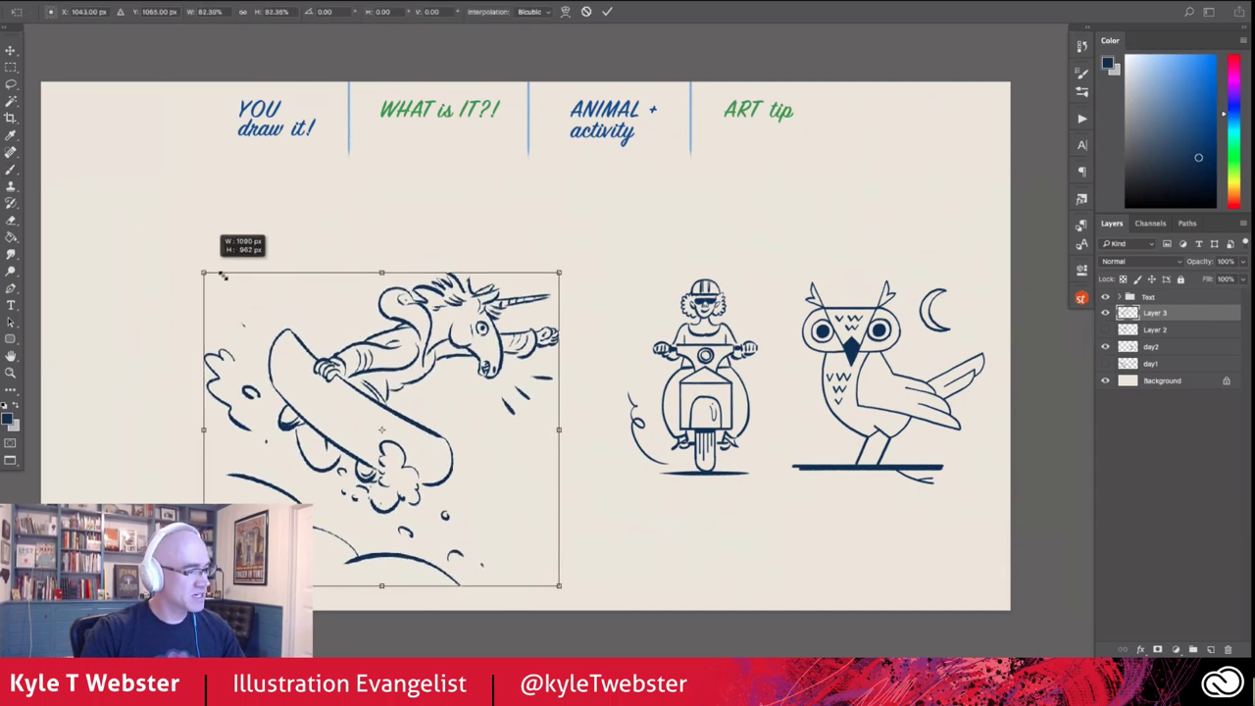
mouse_move(325, 374)
mouse_down()
mouse_move(146, 349)
mouse_move(149, 333)
mouse_up()
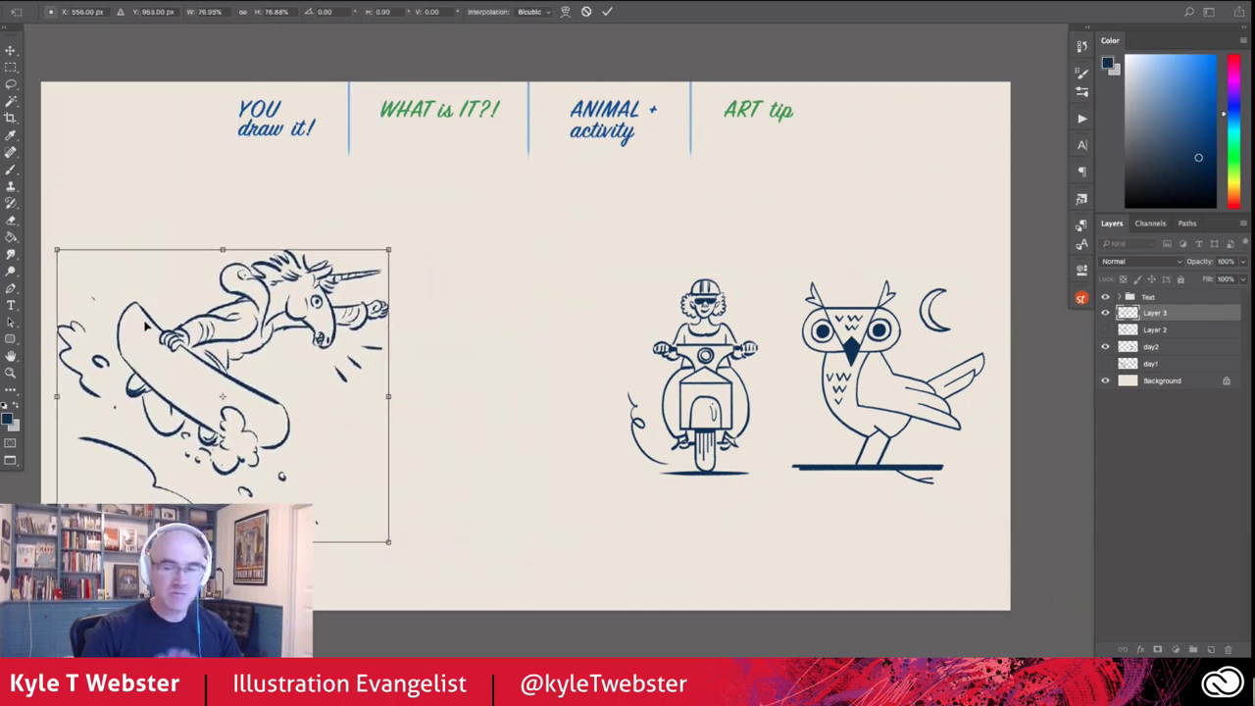
key(Return)
key(b)
scroll(313, 433, up, 3)
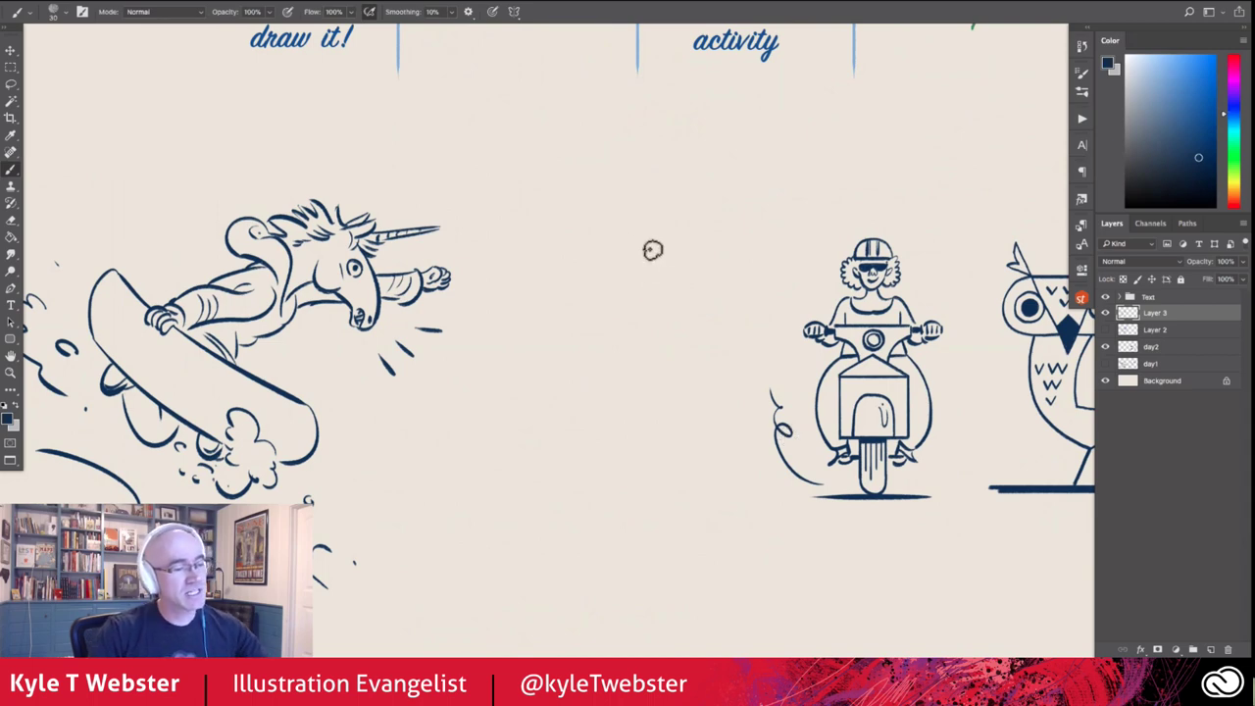
Draw a column of eyes between unicorn and rider, ending with a round and a dark-pupiled eye
mouse_move(690, 237)
mouse_down()
mouse_move(655, 254)
mouse_move(672, 241)
mouse_up()
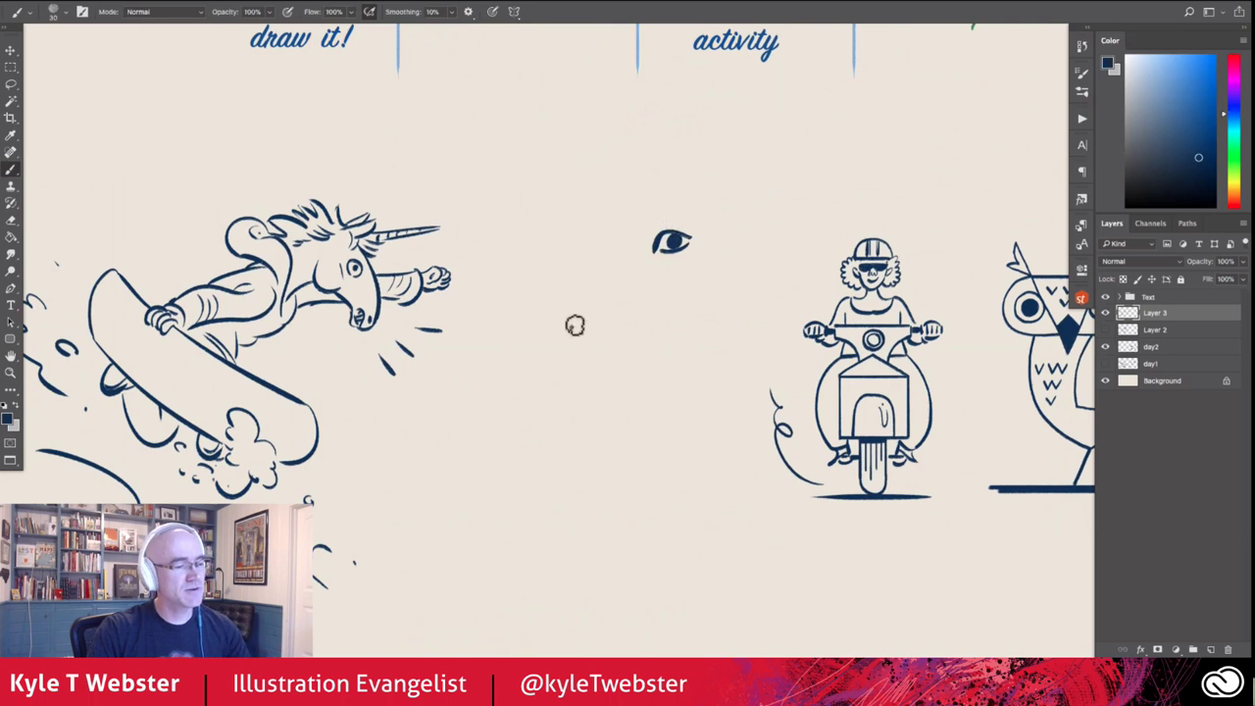
mouse_move(688, 290)
mouse_down()
mouse_move(645, 308)
mouse_move(687, 293)
mouse_up()
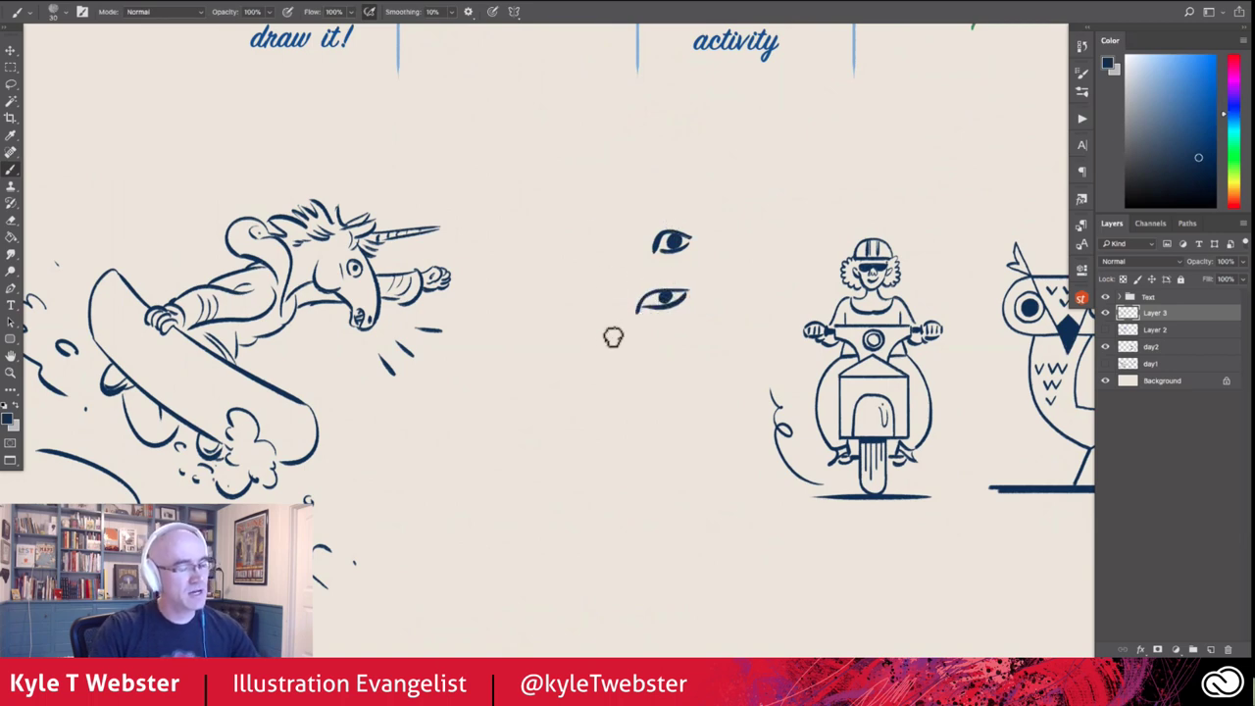
drag(653, 357, 618, 353)
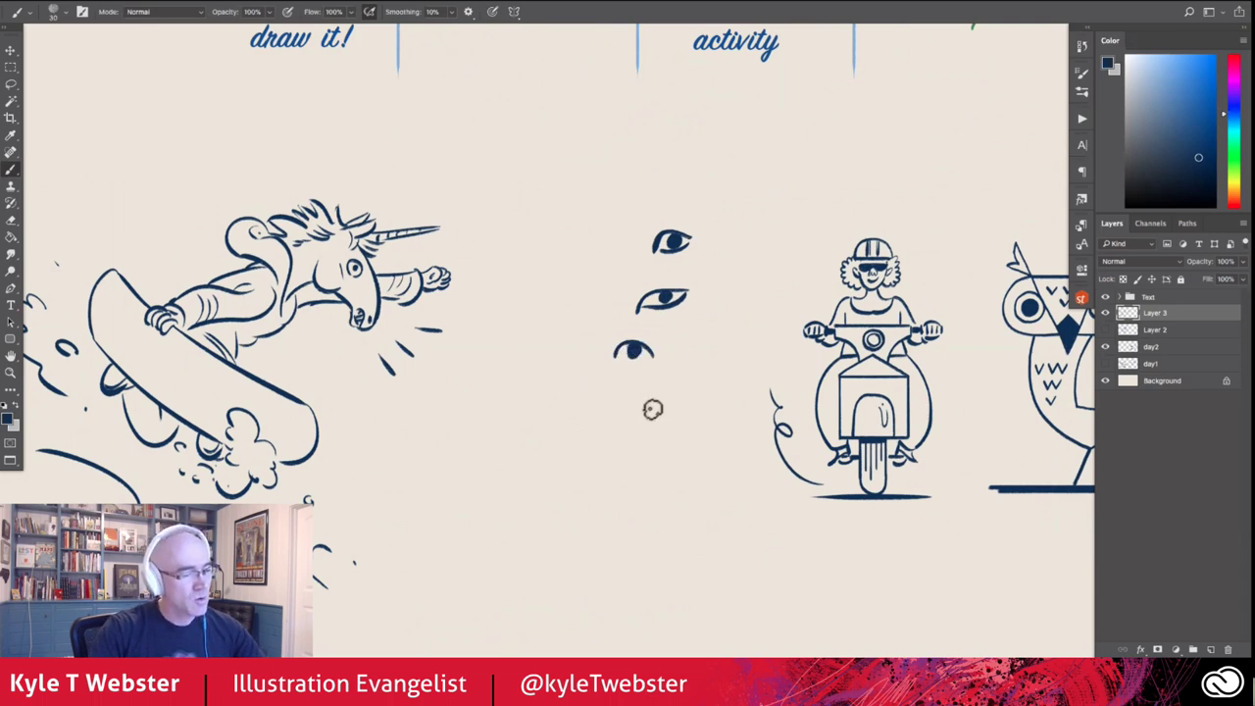
drag(652, 404, 640, 400)
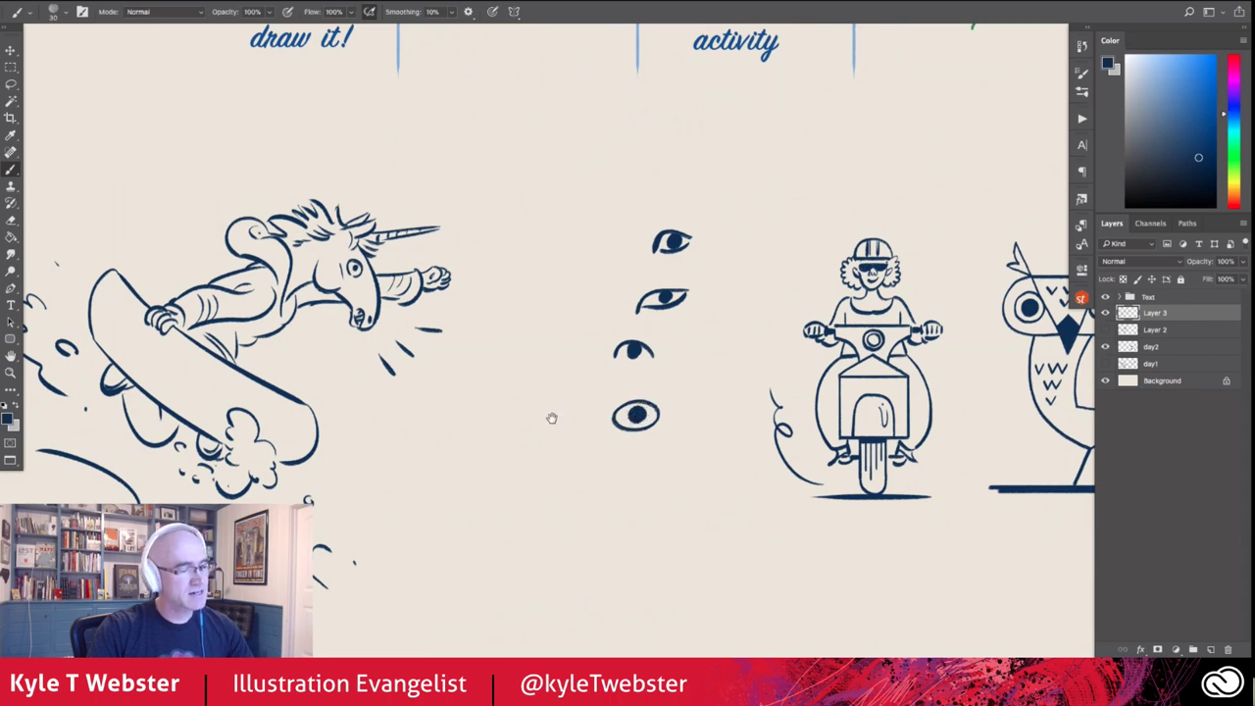
drag(552, 414, 582, 341)
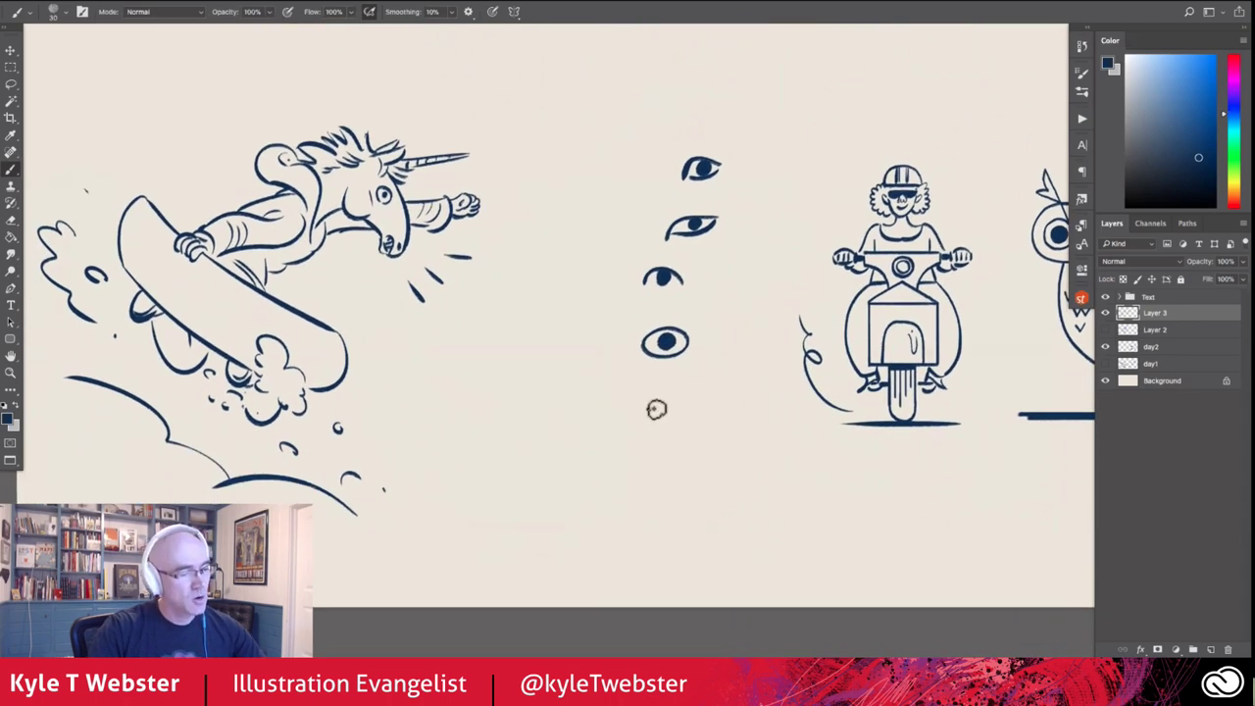
mouse_move(664, 409)
mouse_down()
mouse_move(645, 404)
mouse_move(638, 420)
mouse_move(657, 419)
mouse_up()
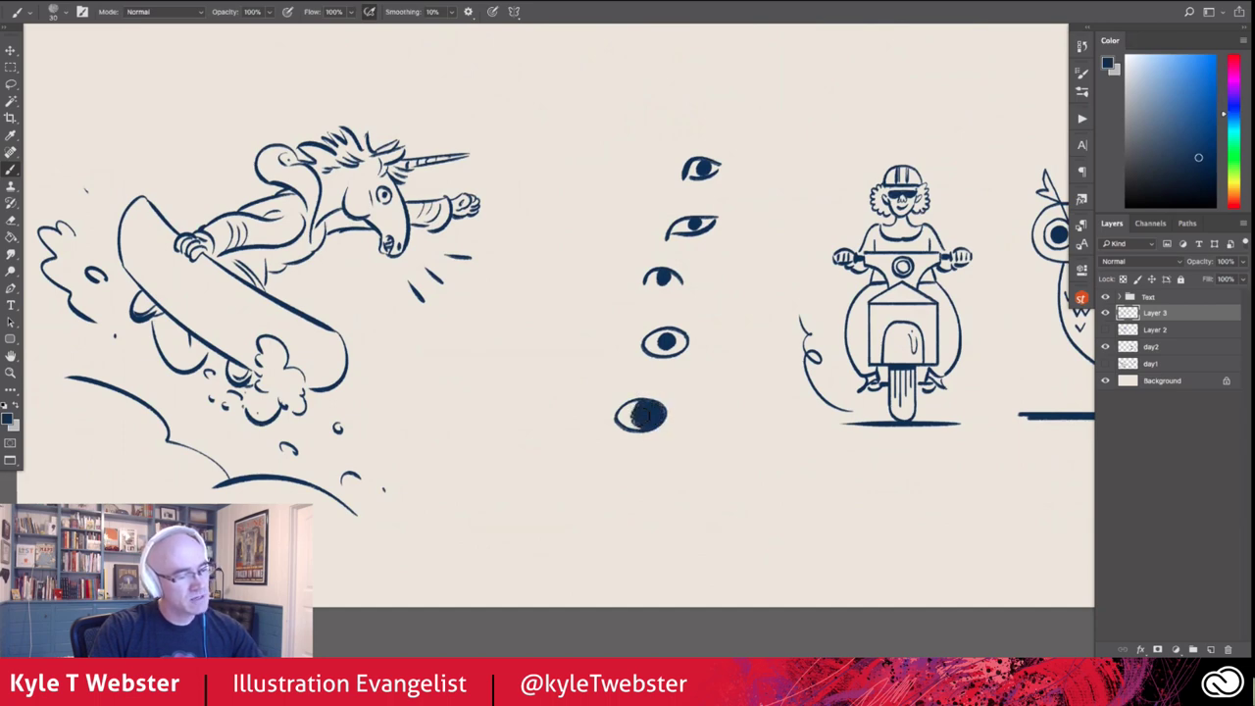
Add a new lidded eye with a pupil and thick lash line, plus a small eyelid arc at the top
drag(568, 275, 606, 284)
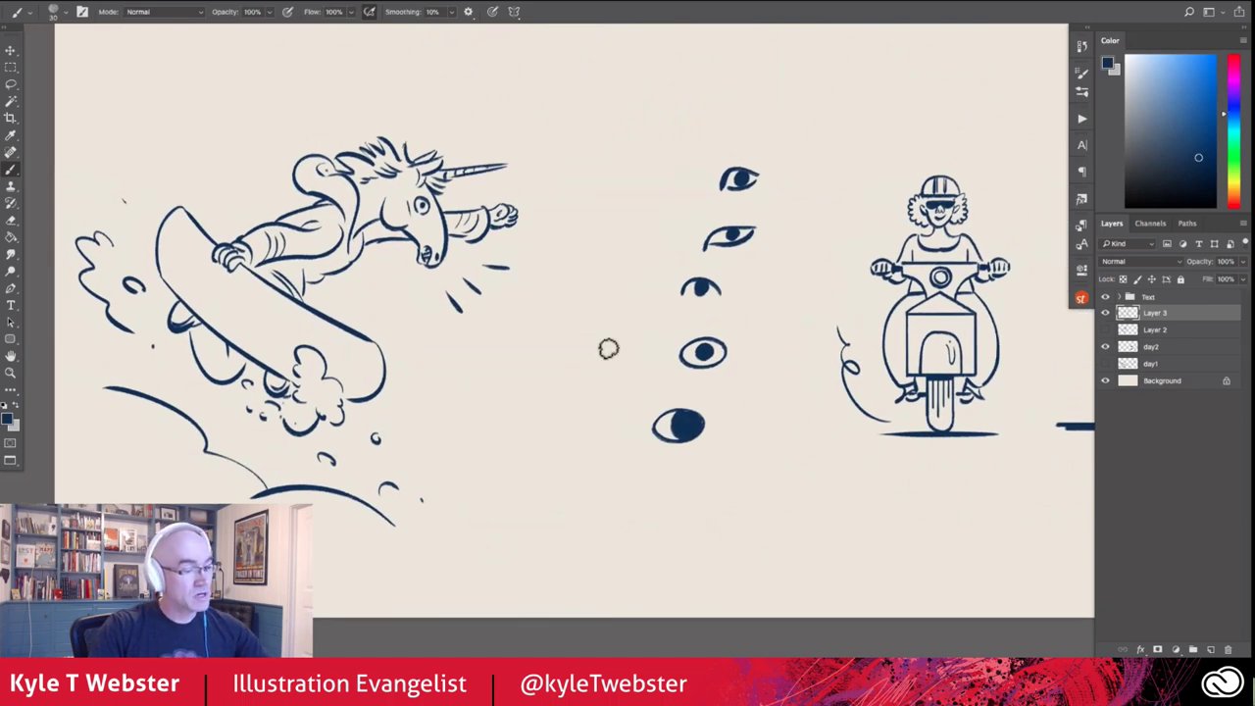
drag(586, 351, 624, 348)
drag(587, 393, 625, 396)
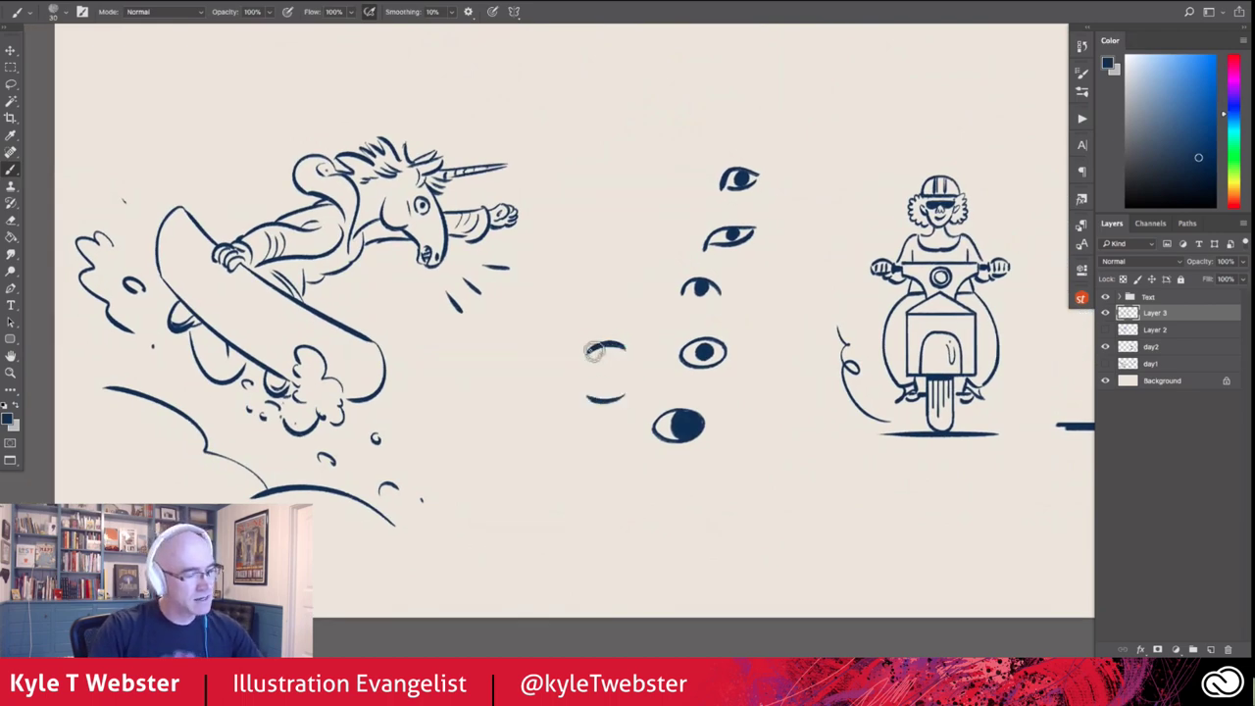
mouse_move(588, 349)
mouse_down()
mouse_move(589, 397)
mouse_move(624, 396)
mouse_move(608, 372)
mouse_up()
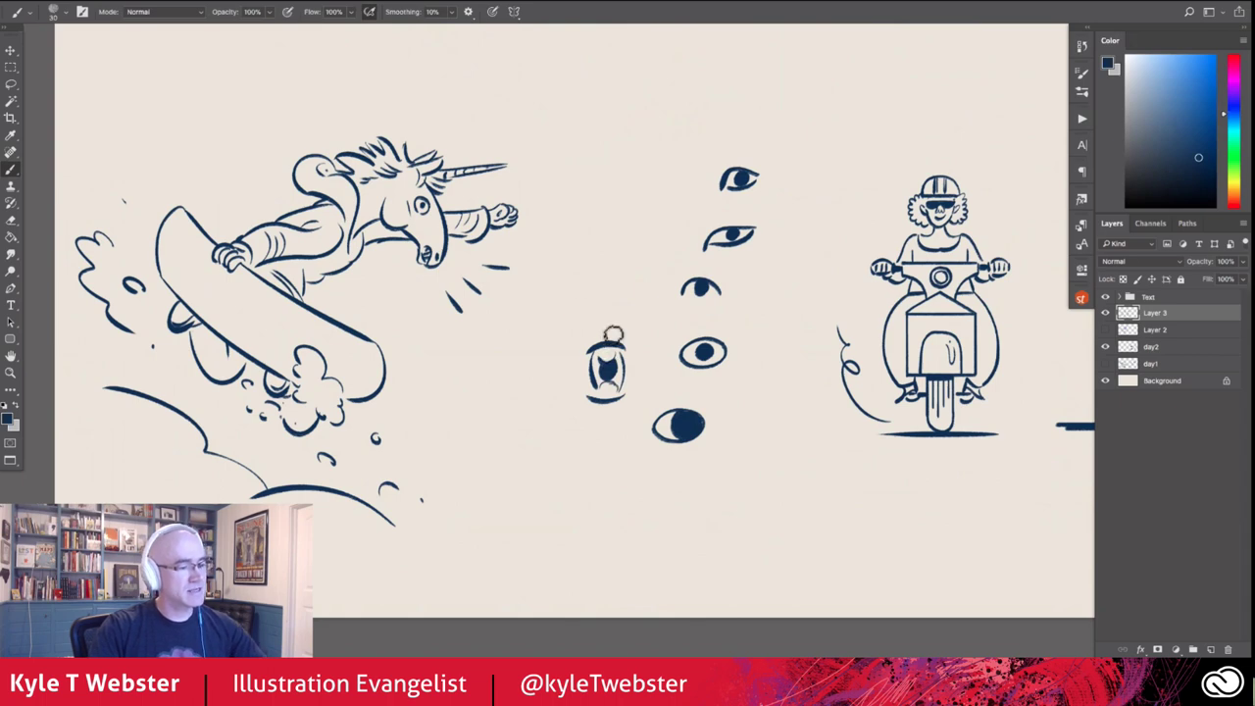
mouse_move(610, 346)
mouse_down()
mouse_move(640, 349)
mouse_move(601, 349)
mouse_up()
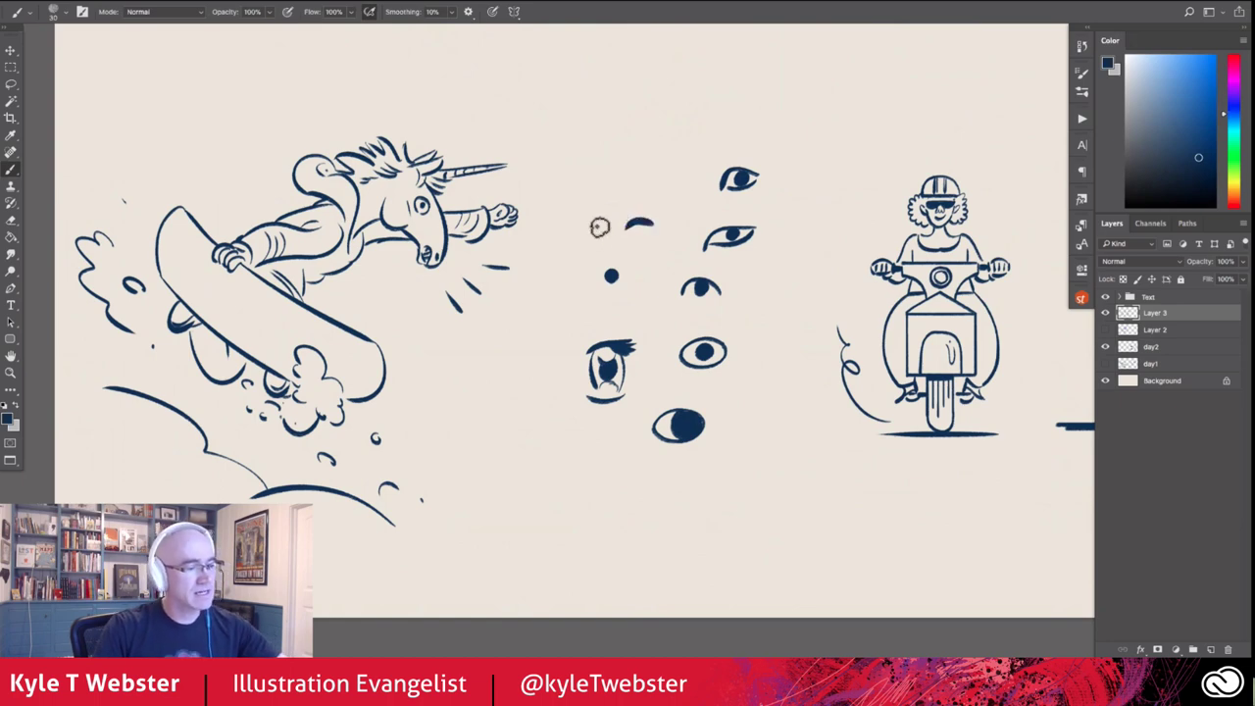
drag(626, 225, 649, 220)
Draw a detailed eye above the cluster with an arched upper lid and a lower lid
scroll(530, 323, up, 3)
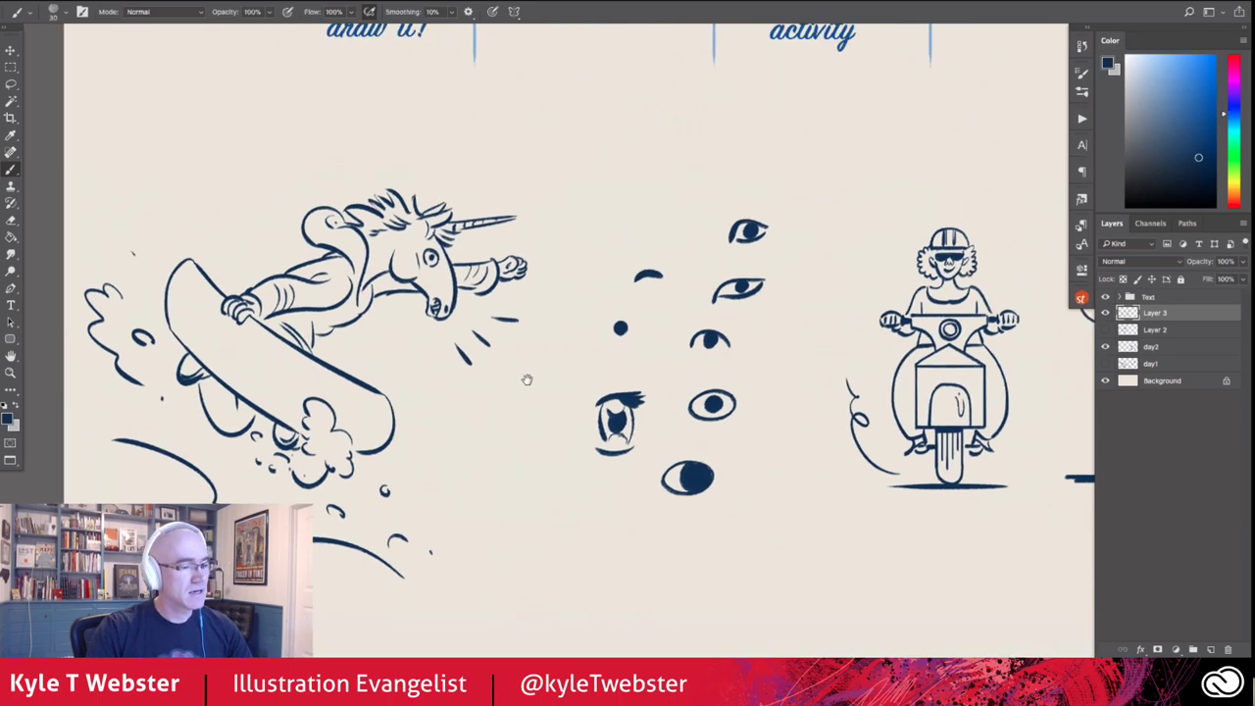
mouse_move(683, 194)
mouse_down()
mouse_move(651, 186)
mouse_move(624, 212)
mouse_move(678, 196)
mouse_move(650, 202)
mouse_move(662, 189)
mouse_up()
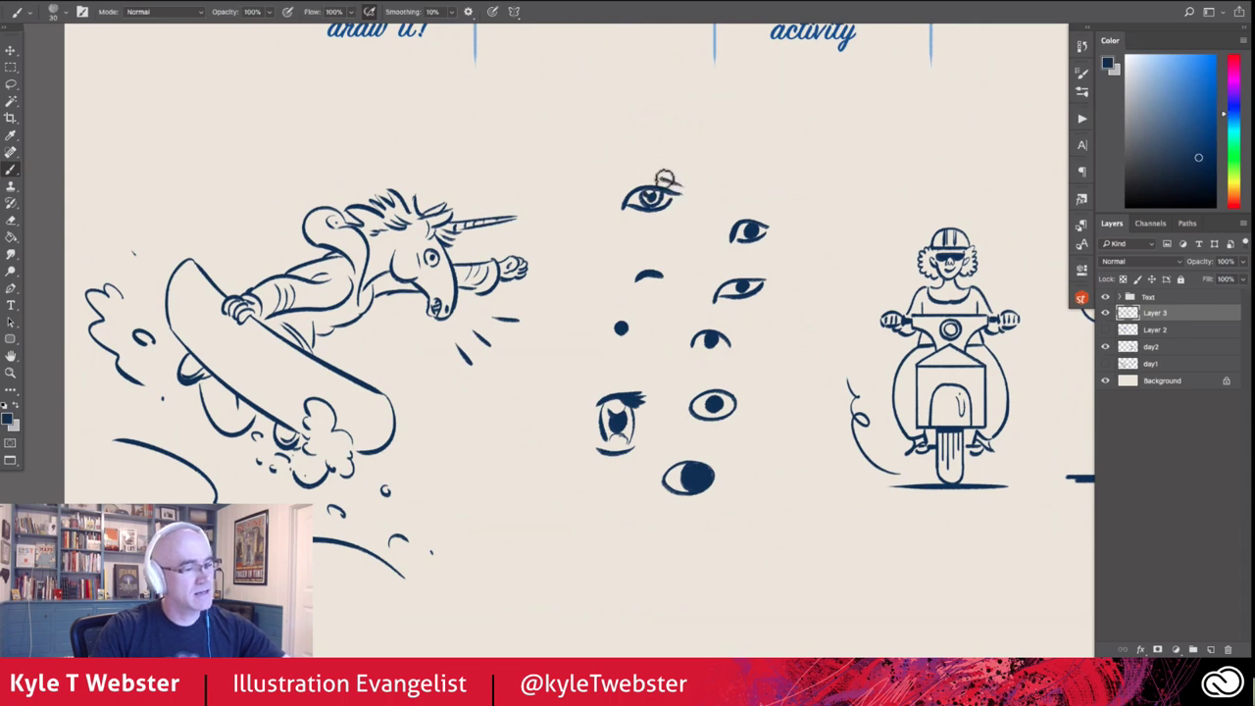
mouse_move(681, 184)
mouse_down()
mouse_move(627, 181)
mouse_move(613, 200)
mouse_up()
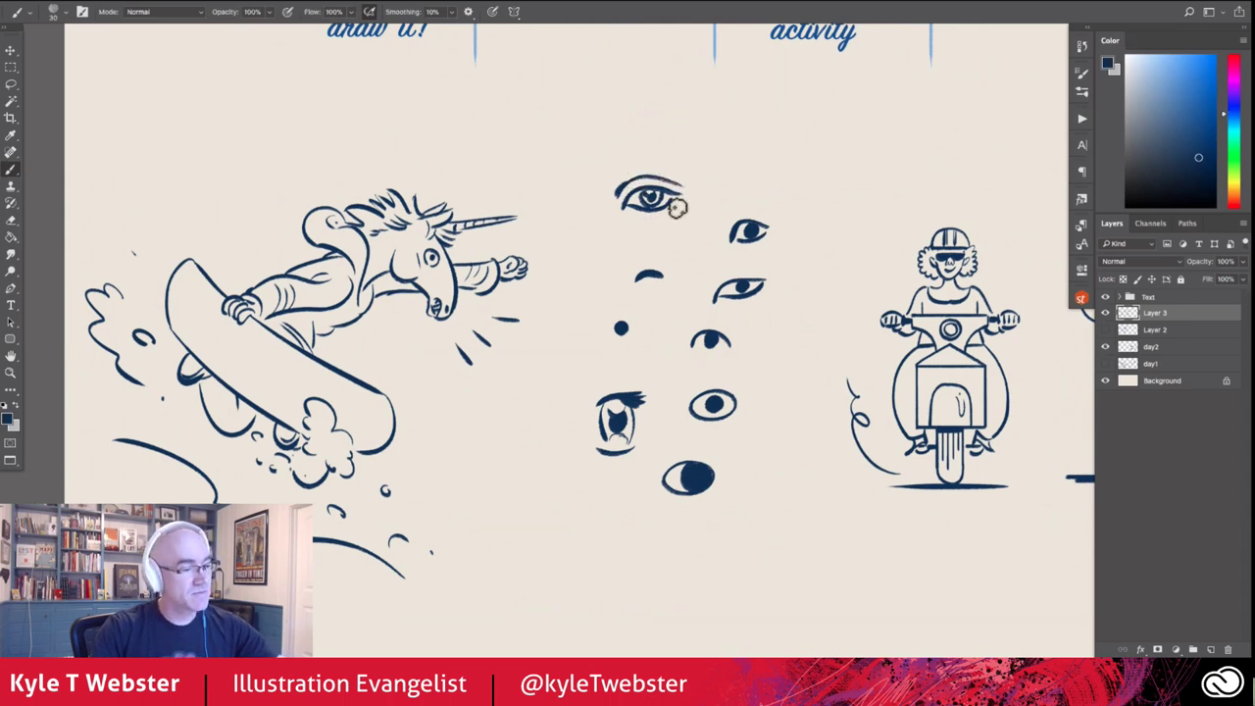
drag(675, 215, 629, 220)
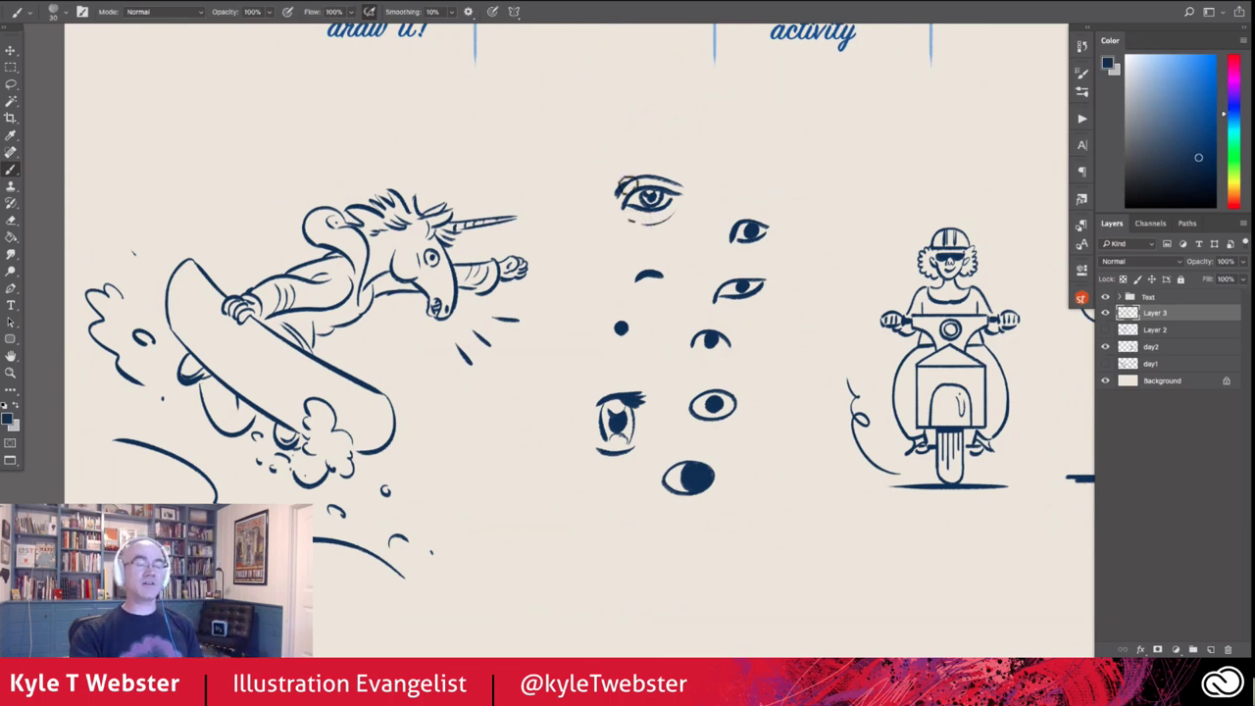
Add a tall narrow oval eye, a ringed eye, a half-closed almond eye and a thicker-lidded sleepy eye
drag(619, 345, 636, 296)
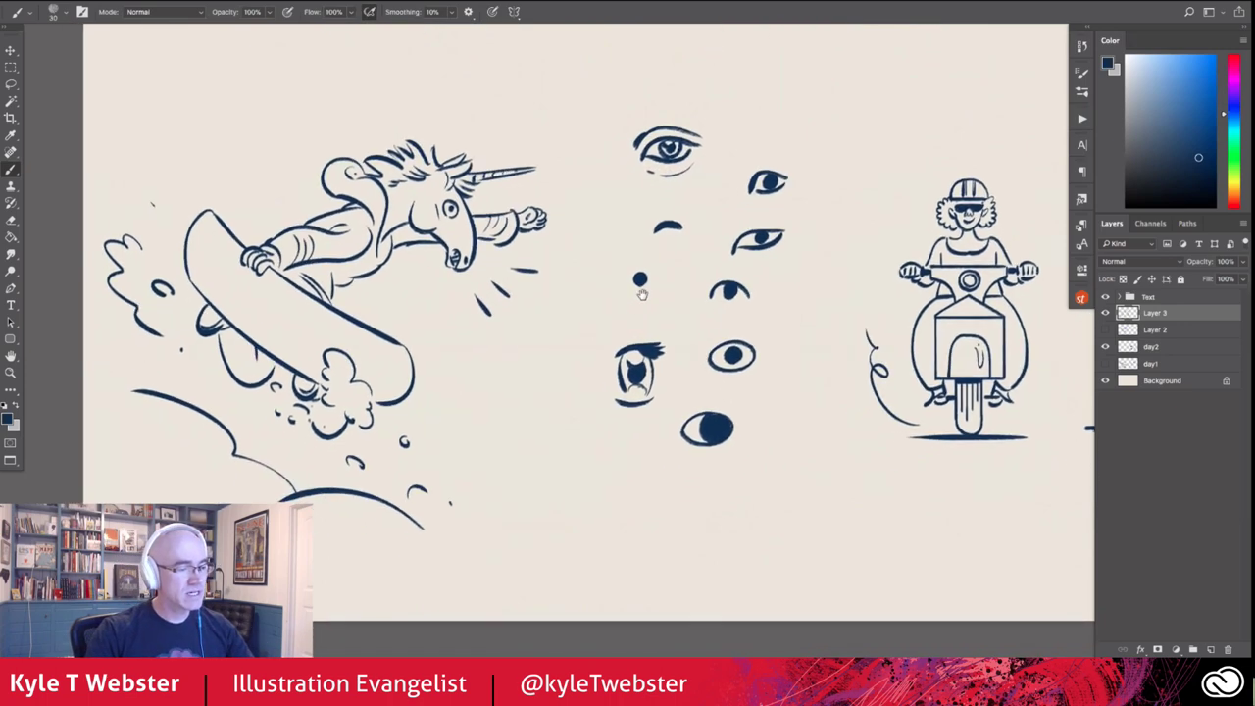
drag(608, 469, 606, 508)
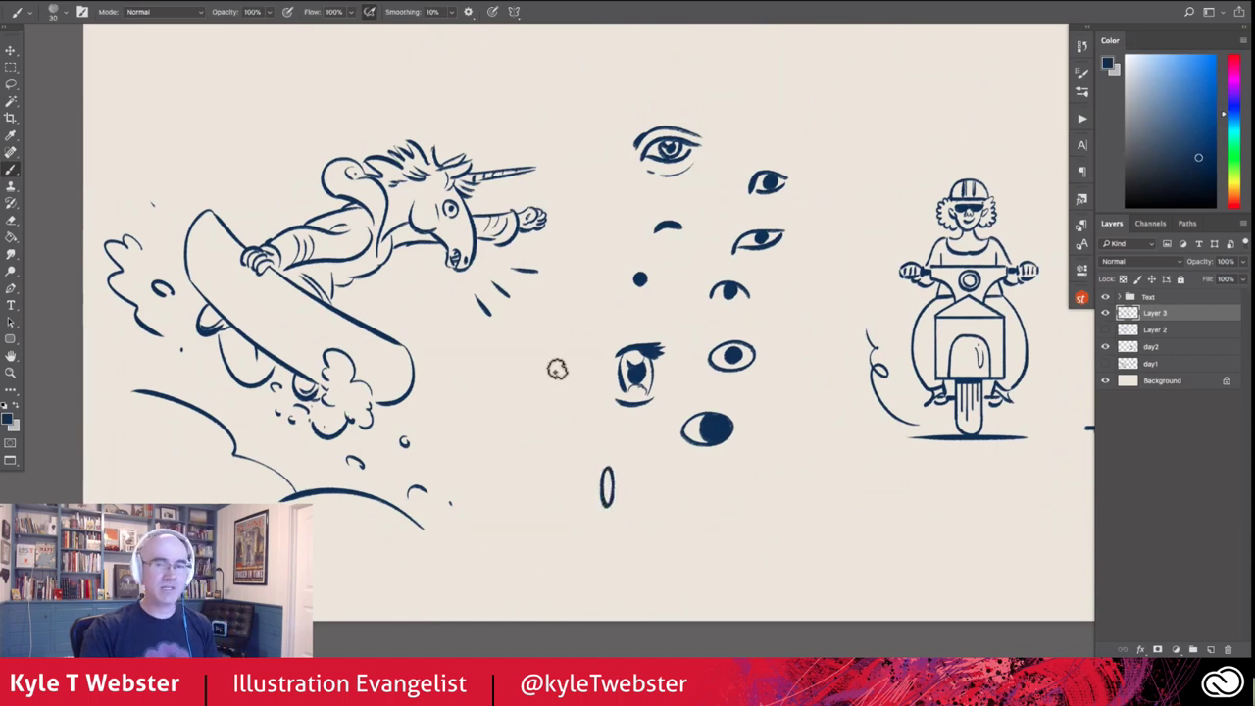
mouse_move(794, 465)
mouse_down()
mouse_move(763, 408)
mouse_move(722, 436)
mouse_move(748, 409)
mouse_move(731, 428)
mouse_move(753, 420)
mouse_move(730, 421)
mouse_move(740, 431)
mouse_up()
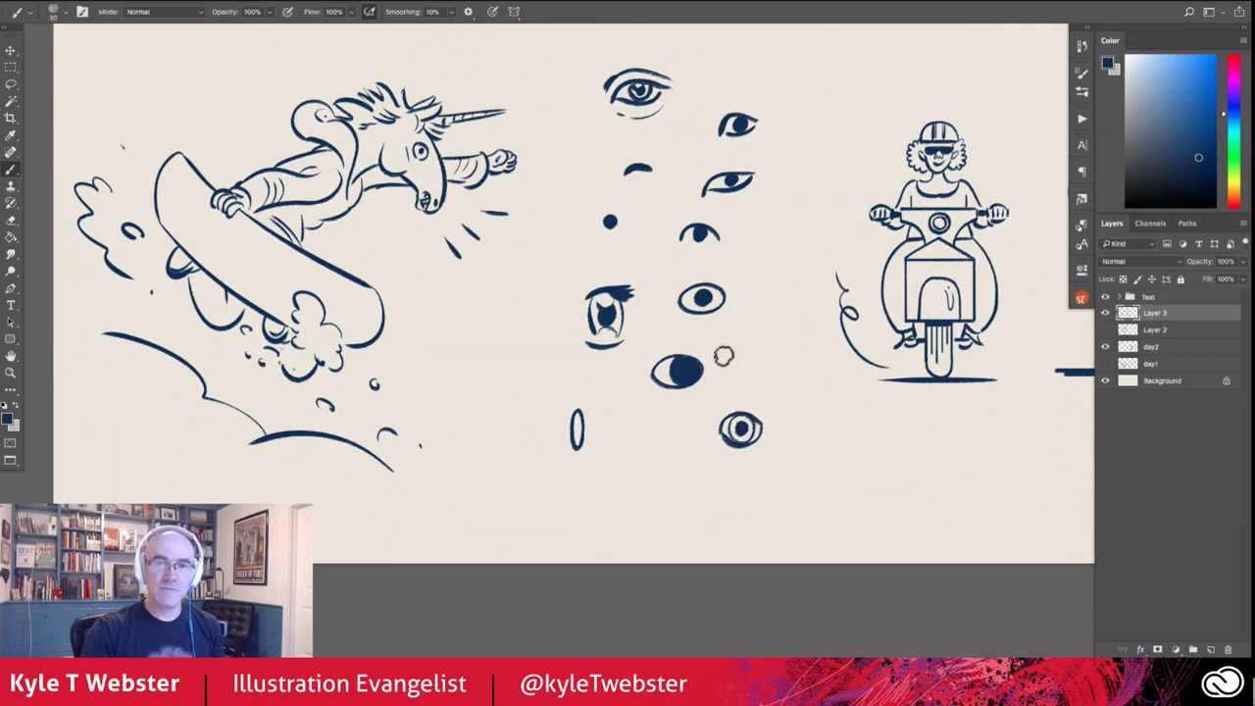
mouse_move(762, 367)
mouse_down()
mouse_move(800, 373)
mouse_move(763, 379)
mouse_move(786, 370)
mouse_up()
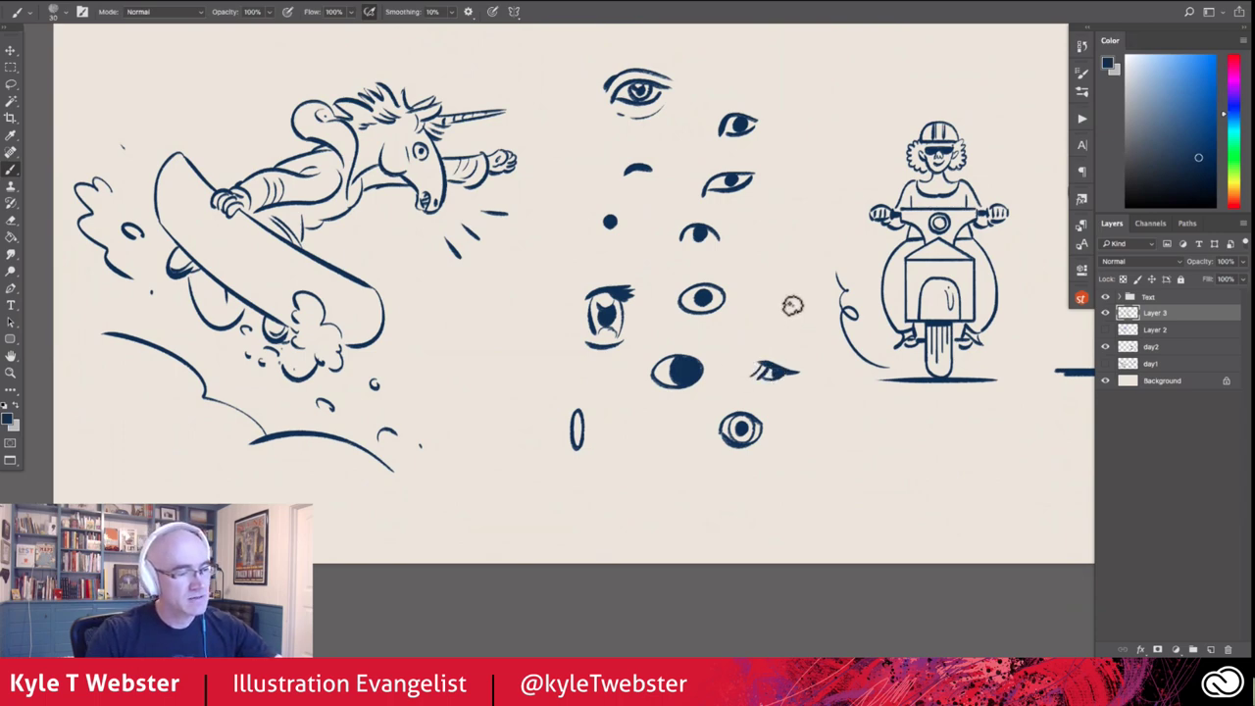
mouse_move(793, 306)
mouse_down()
mouse_move(801, 311)
mouse_move(769, 304)
mouse_up()
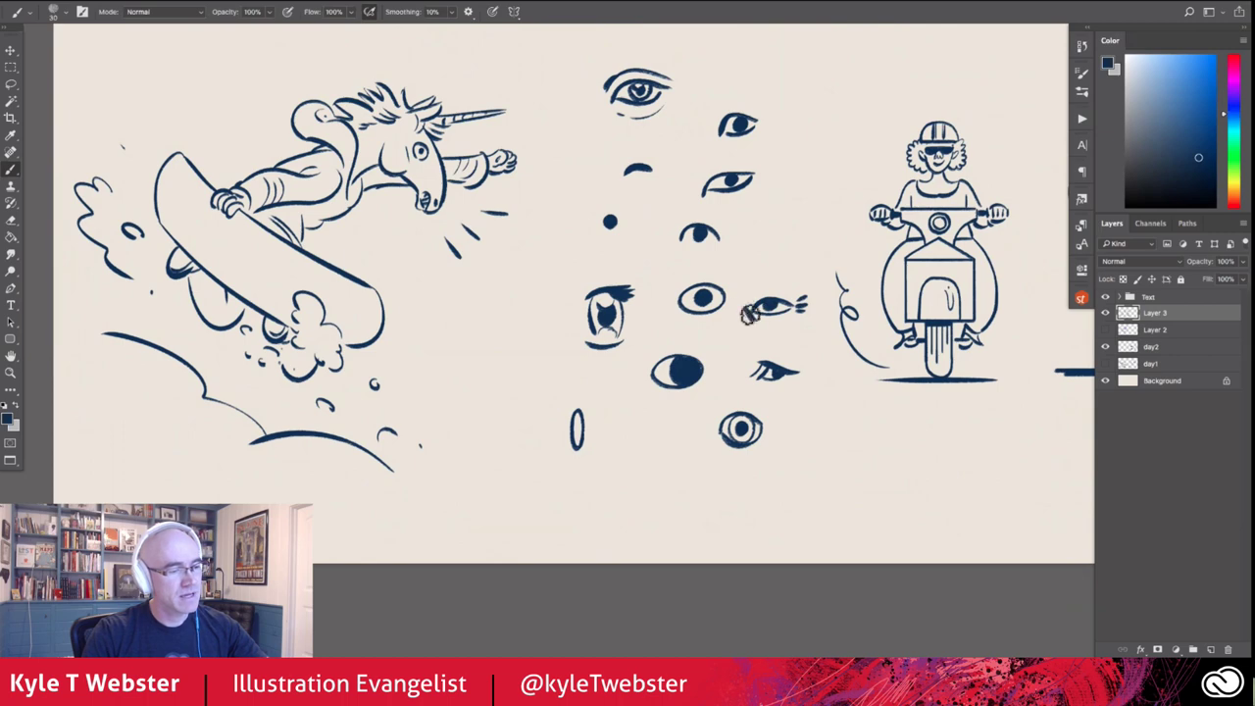
drag(749, 312, 780, 324)
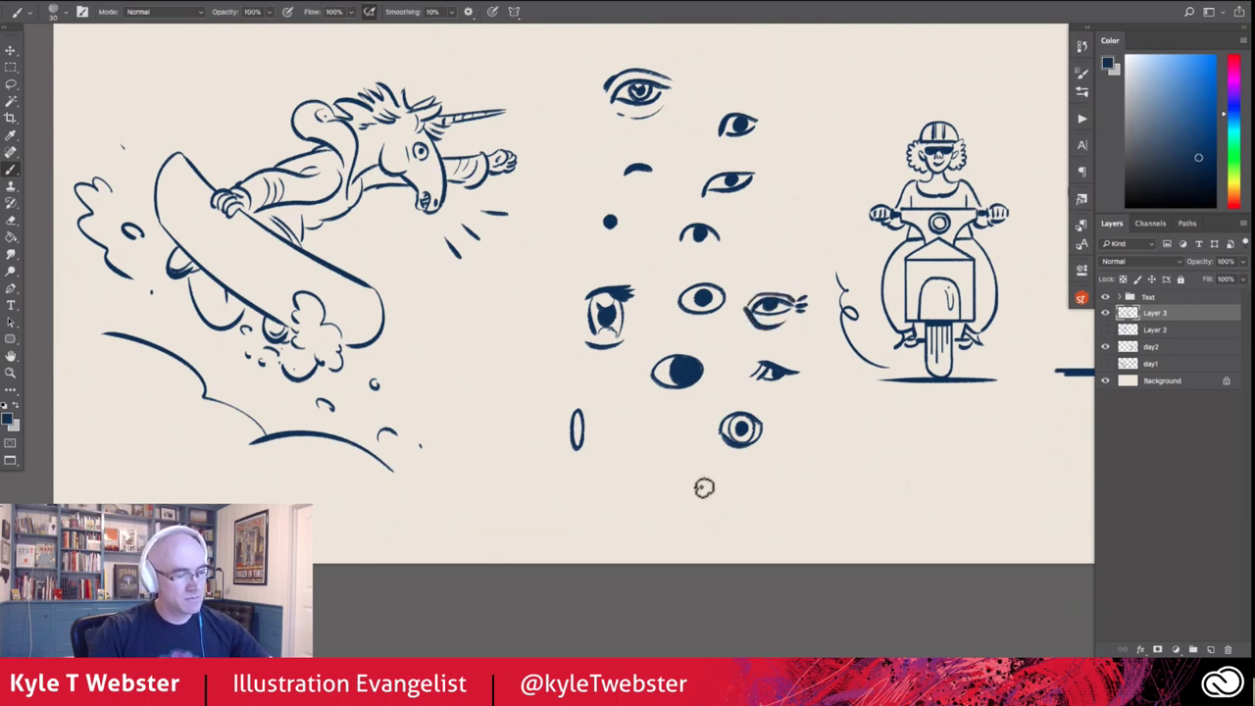
mouse_move(709, 485)
mouse_down()
mouse_move(672, 484)
mouse_move(704, 487)
mouse_up()
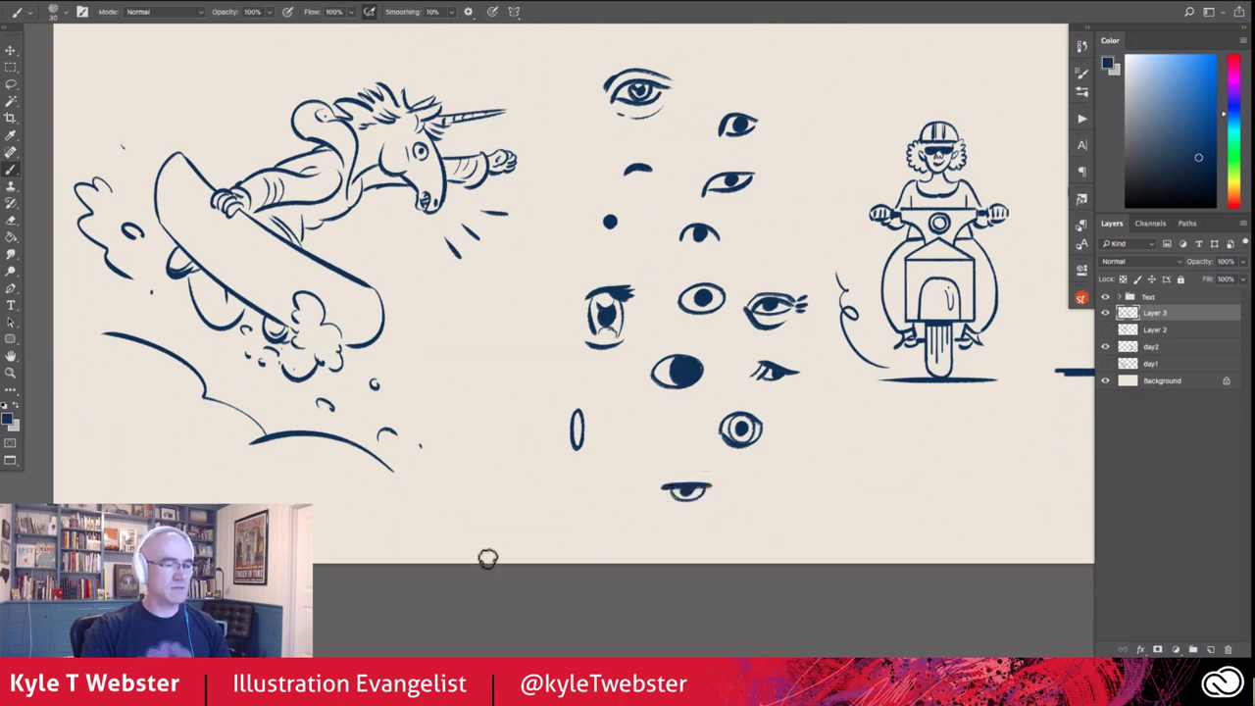
scroll(570, 396, up, 2)
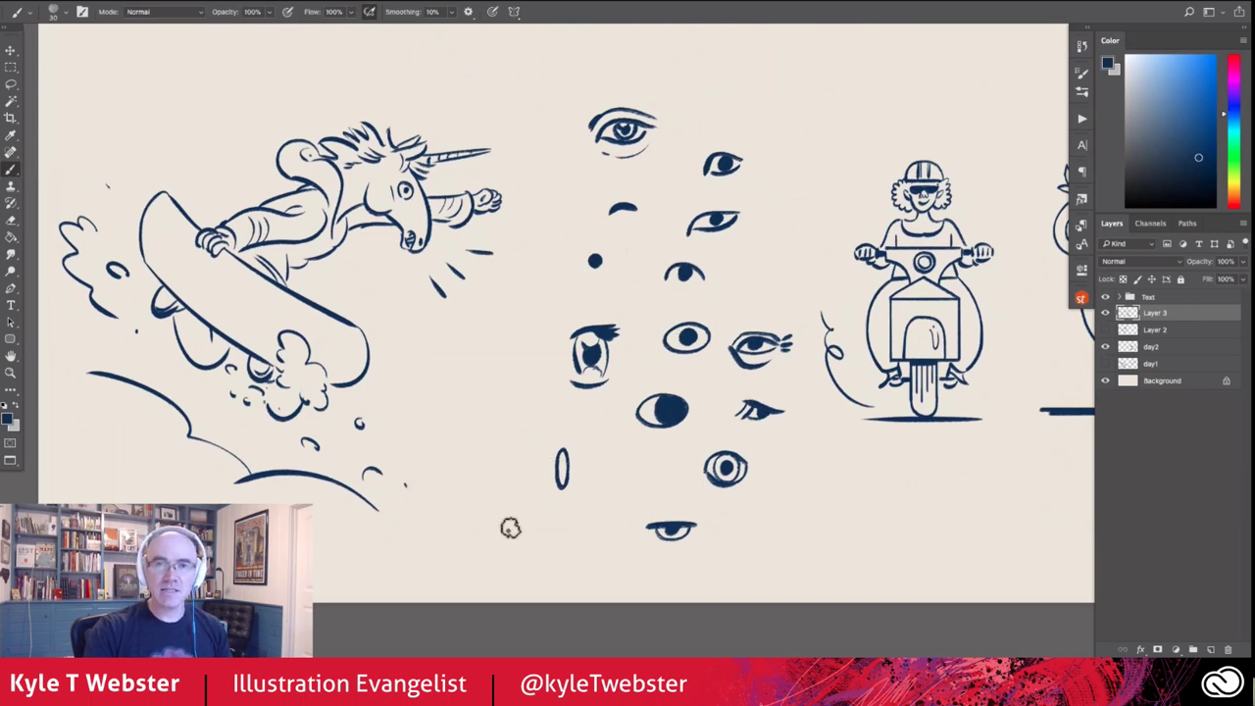
scroll(473, 405, up, 1)
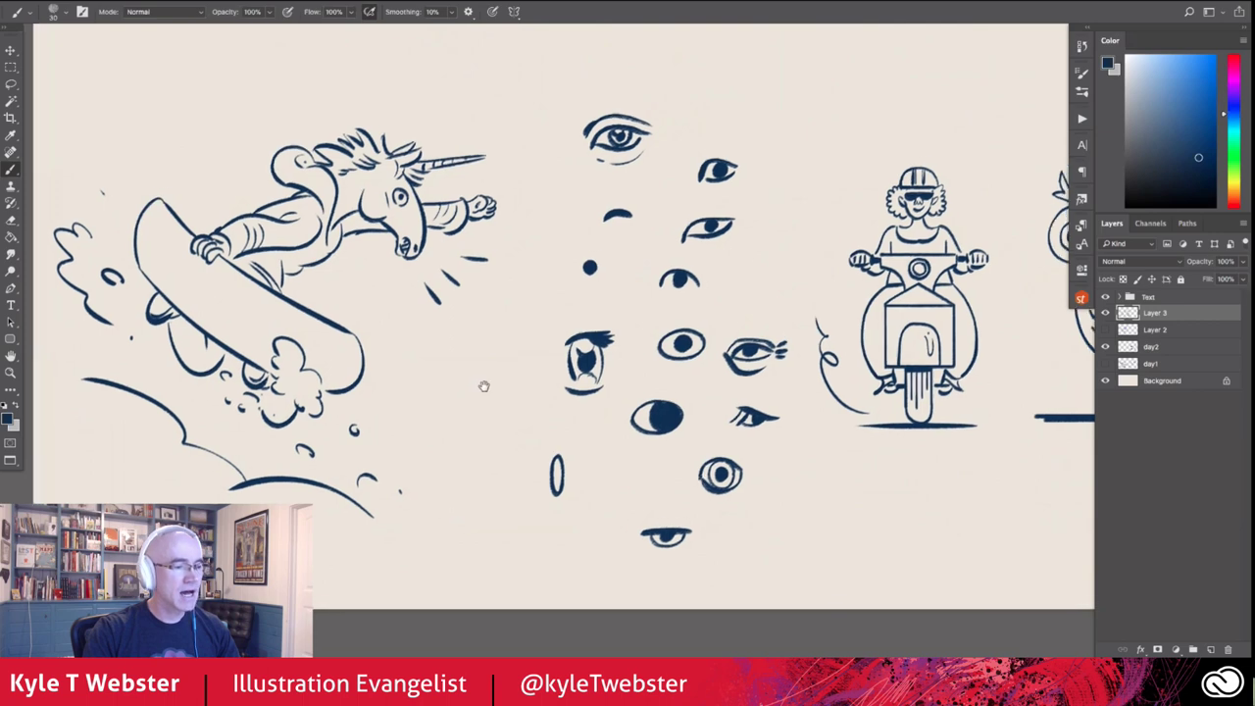